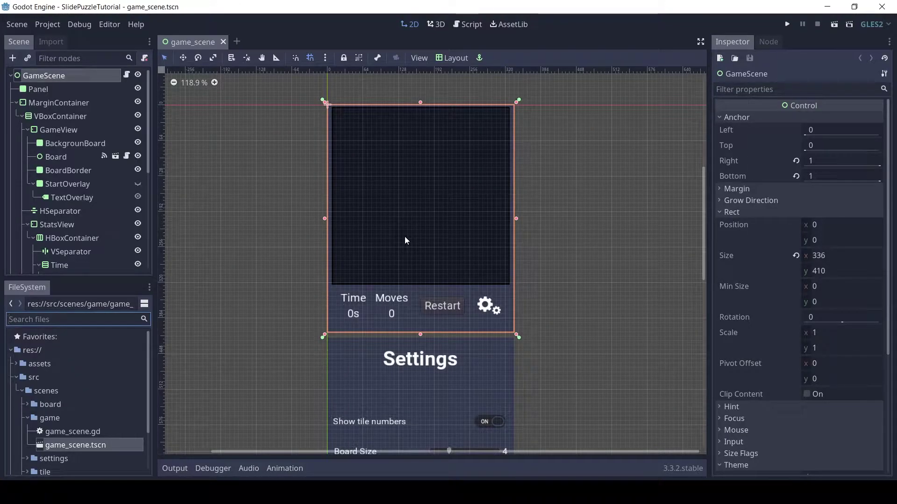
Run game_scene.tscn as a custom scene to play-test the slide puzzle.
left_click(849, 24)
left_click(369, 227)
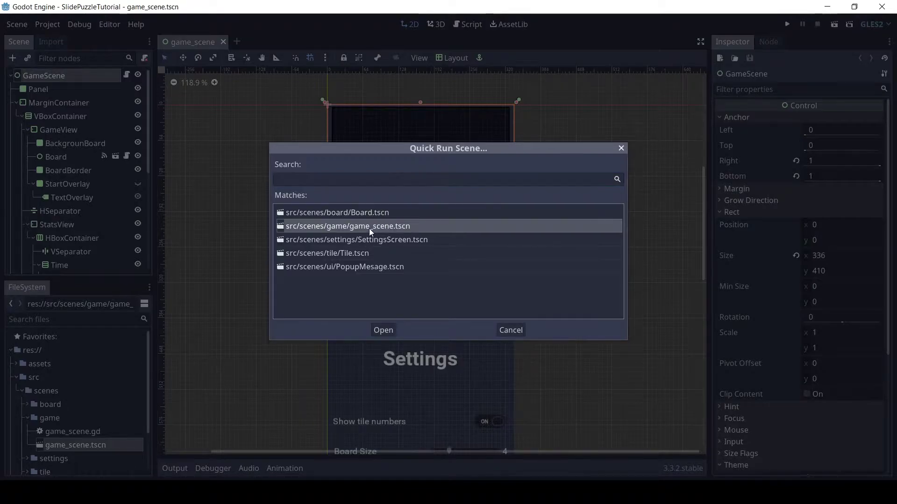
double_click(369, 228)
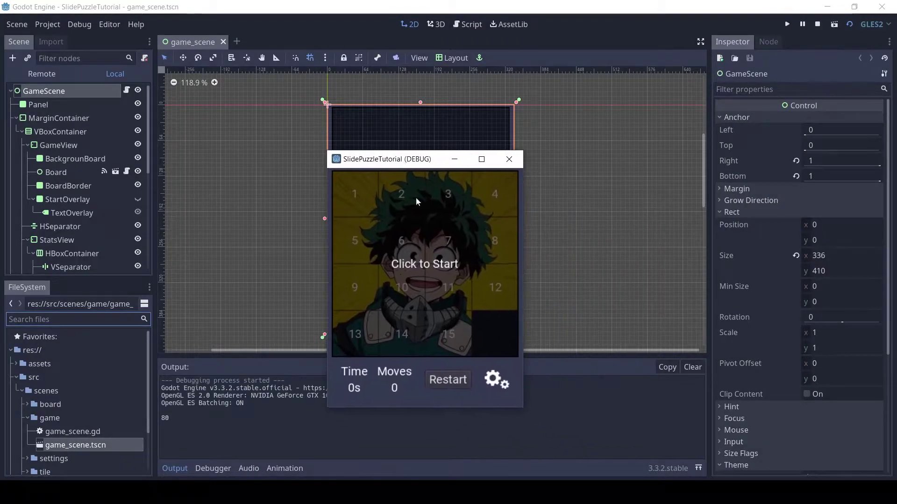
Raise the game's Board Size from 4 to 6 in settings, go back, and close the game window.
left_click(491, 381)
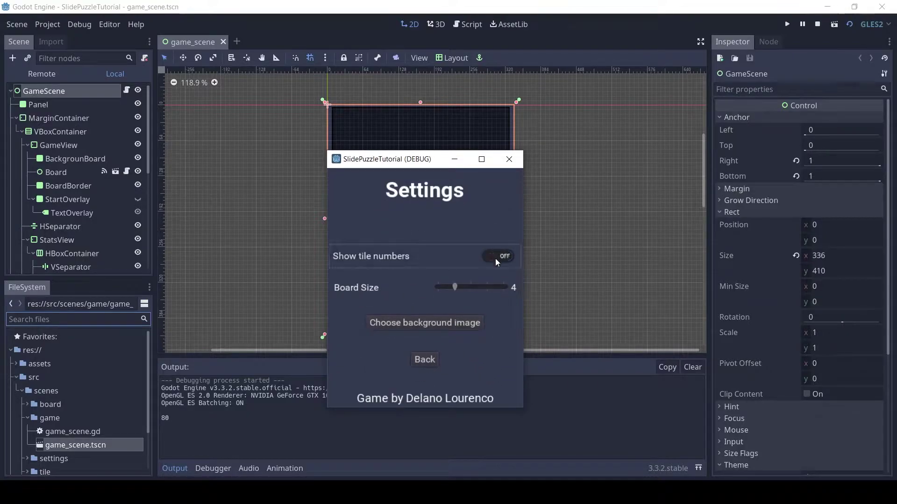
left_click_drag(472, 287, 487, 287)
left_click(424, 359)
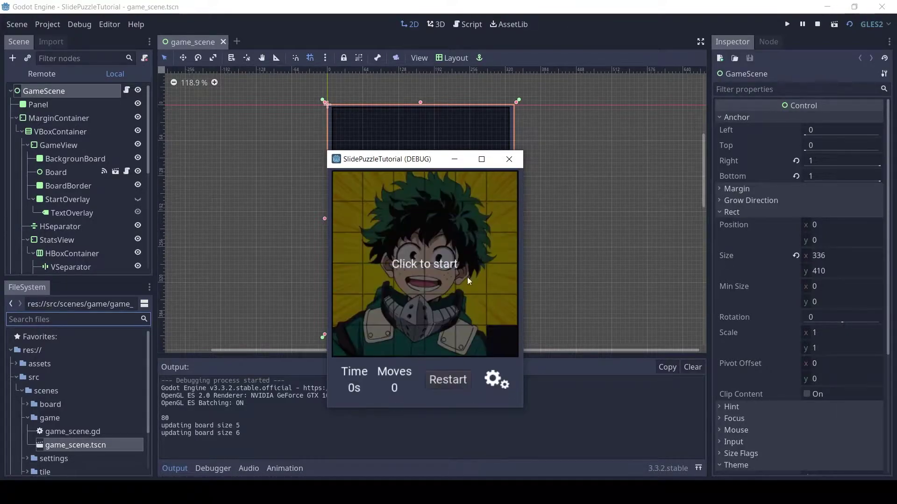
left_click(515, 161)
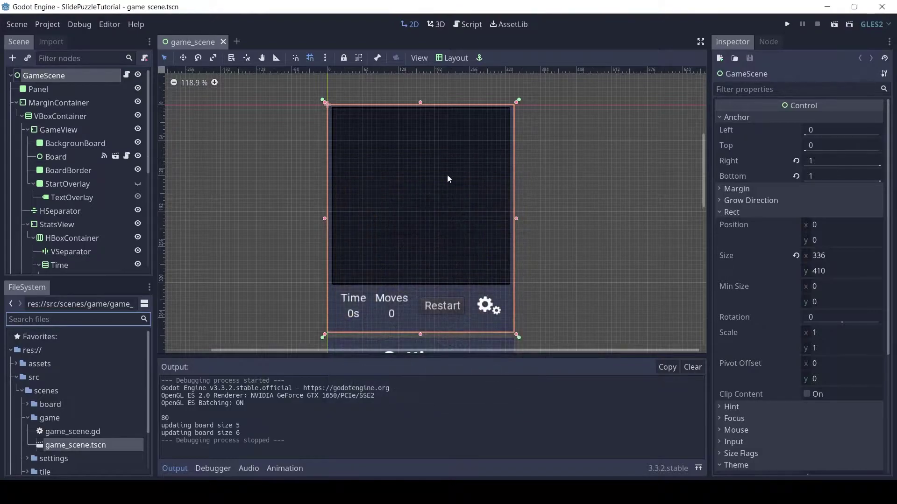
Create a new scene with a User Interface root named MenuScreen.
left_click(242, 40)
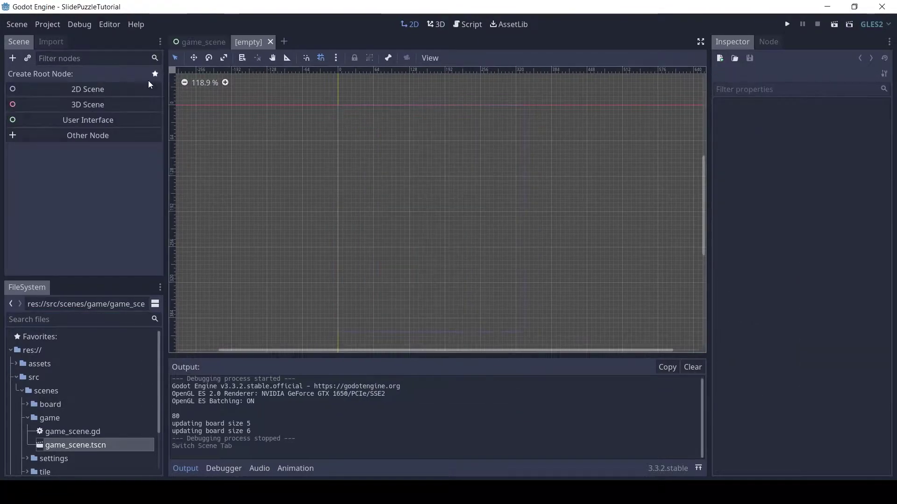
left_click(87, 58)
left_click(94, 120)
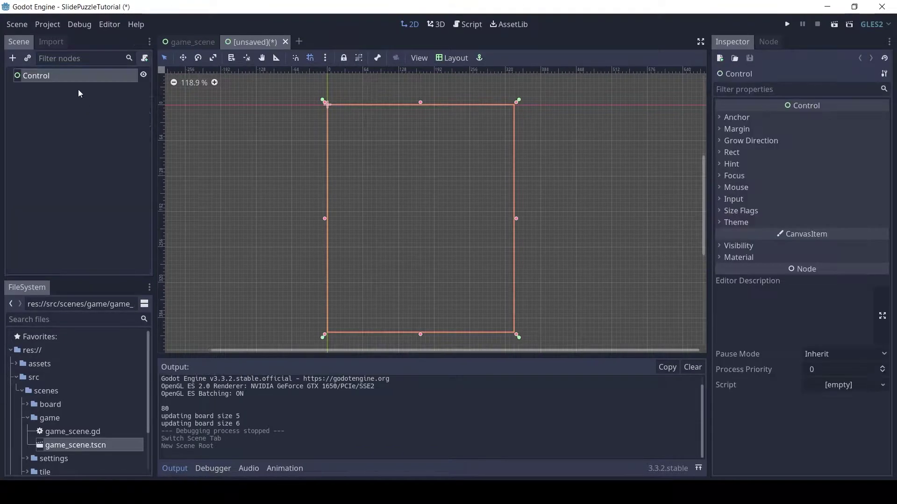
double_click(78, 77)
type("Menu")
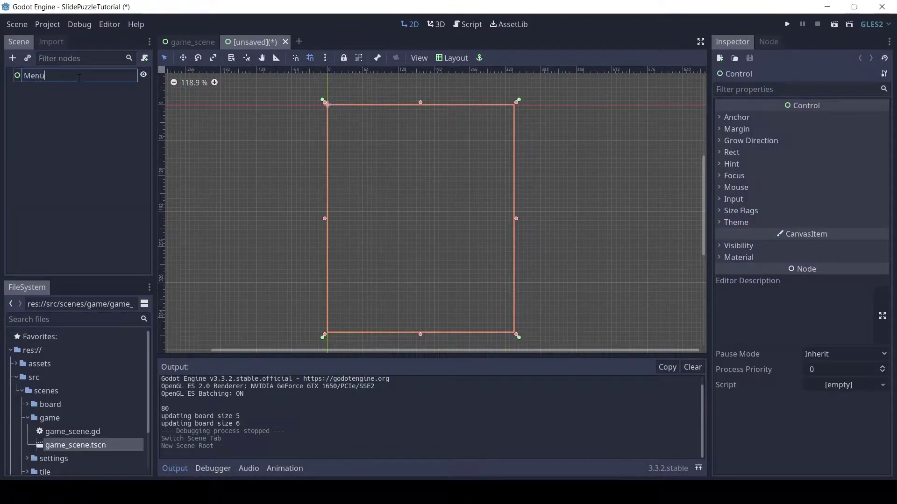
type("Screen")
key("Return")
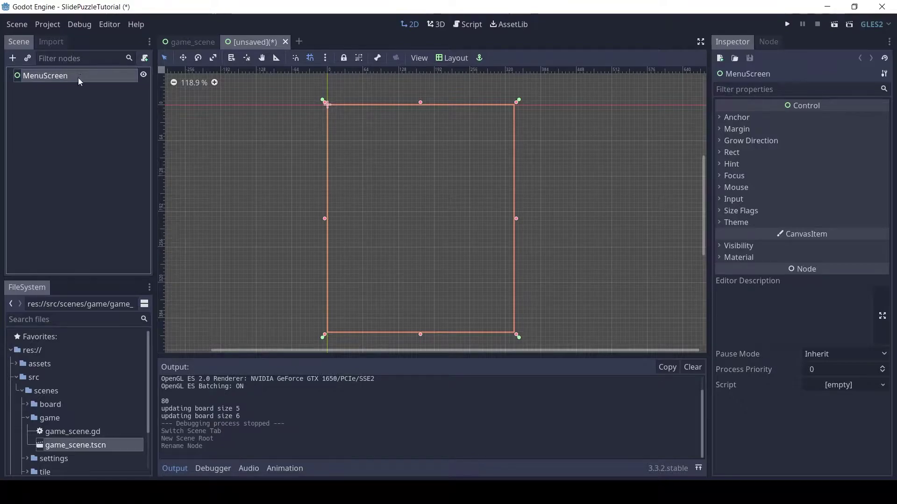
Add a Panel under MenuScreen and make it fill the screen with the Full Rect layout.
left_click(13, 59)
type("panel")
key("Return")
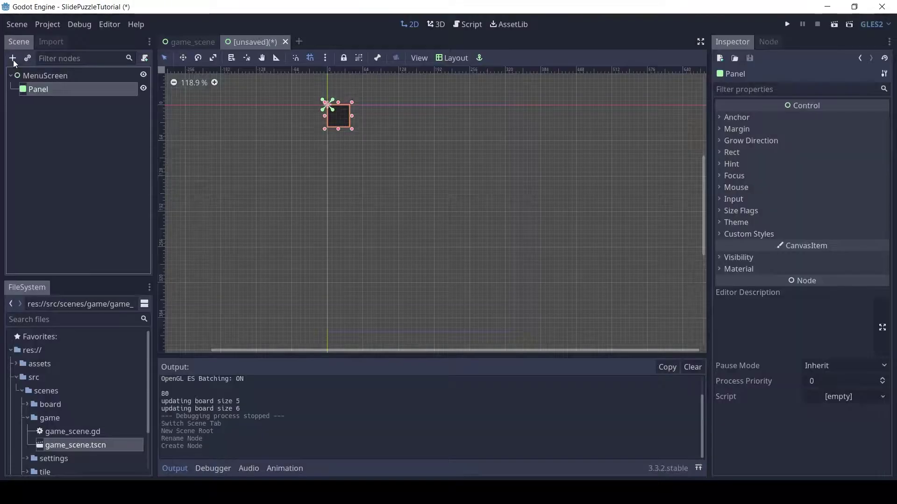
left_click(452, 58)
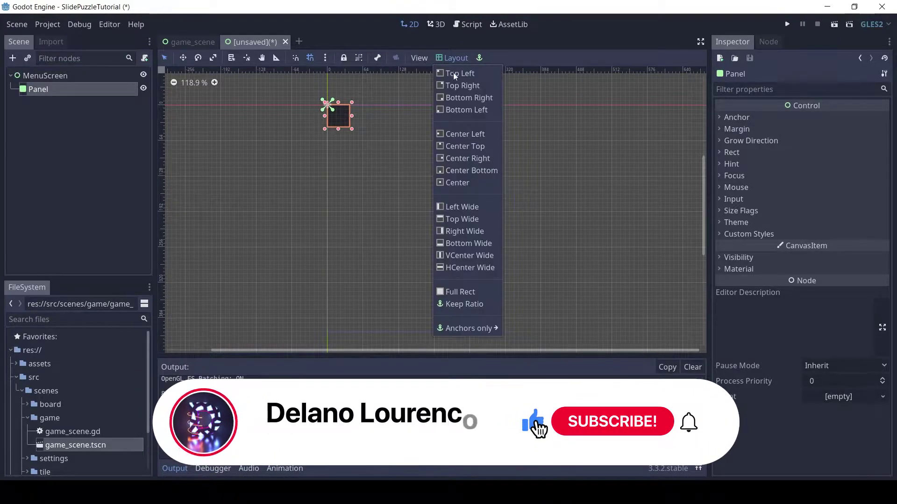
left_click(460, 292)
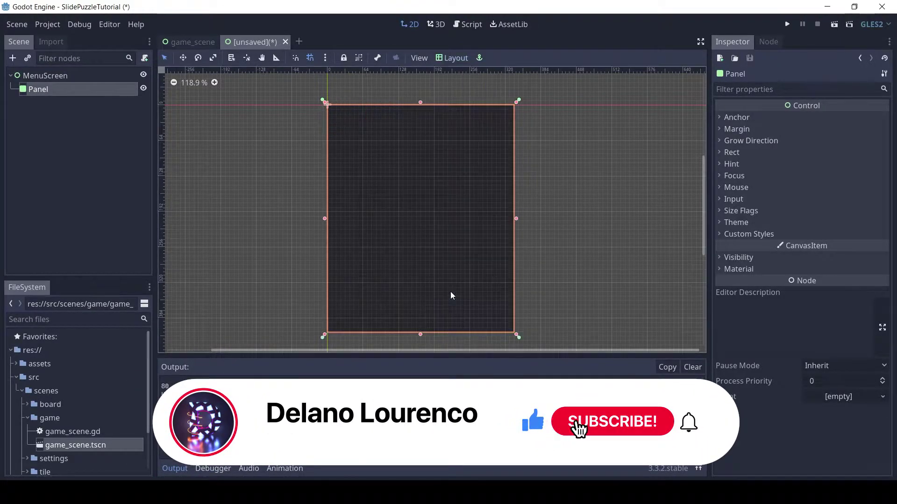
Give the Panel a new StyleBoxFlat with background colour 333b4f.
left_click(748, 234)
left_click(872, 247)
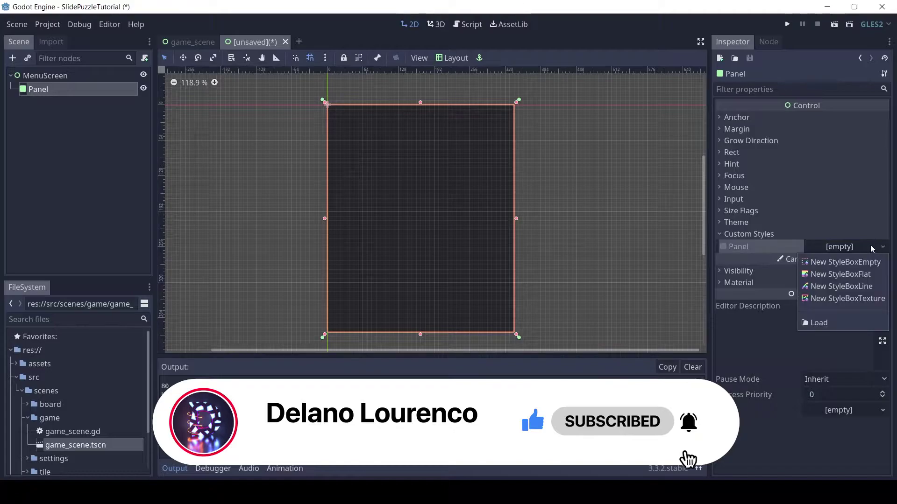
left_click(840, 275)
left_click(859, 247)
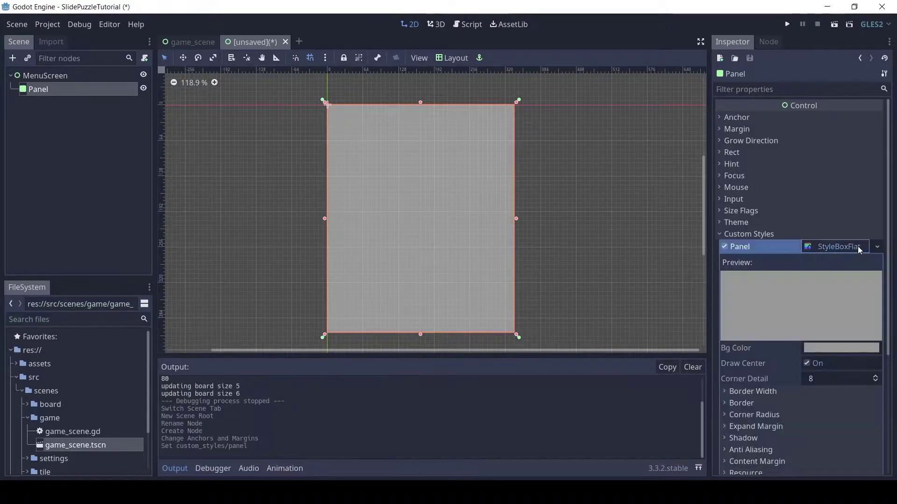
left_click(843, 348)
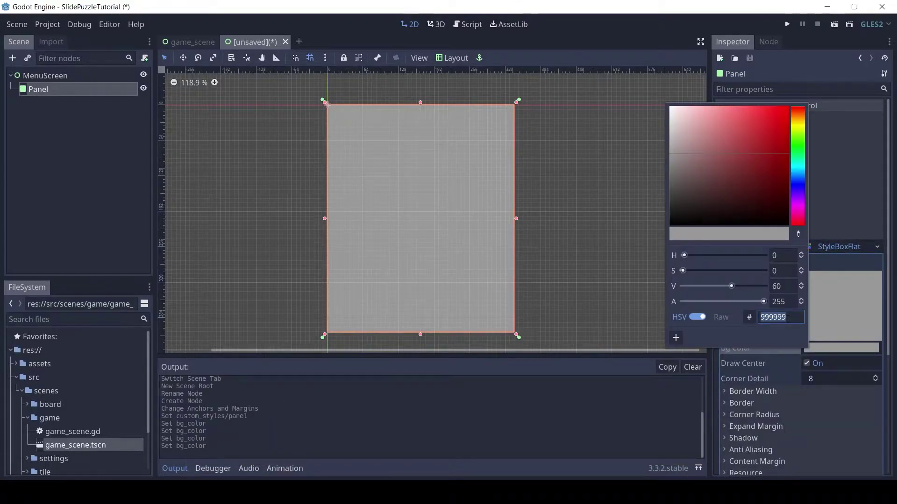
type("333b4f")
key("Return")
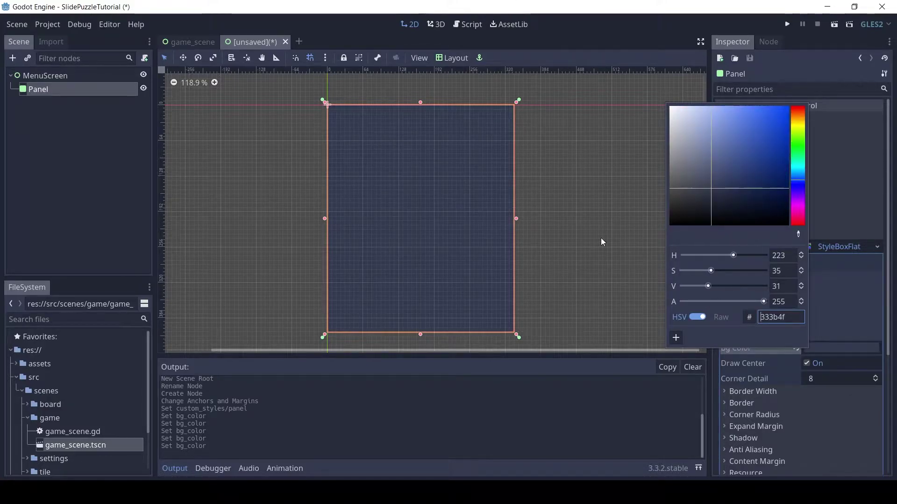
left_click(567, 205)
Add a Label under MenuScreen stretched across the top with the Top Wide layout.
left_click(43, 77)
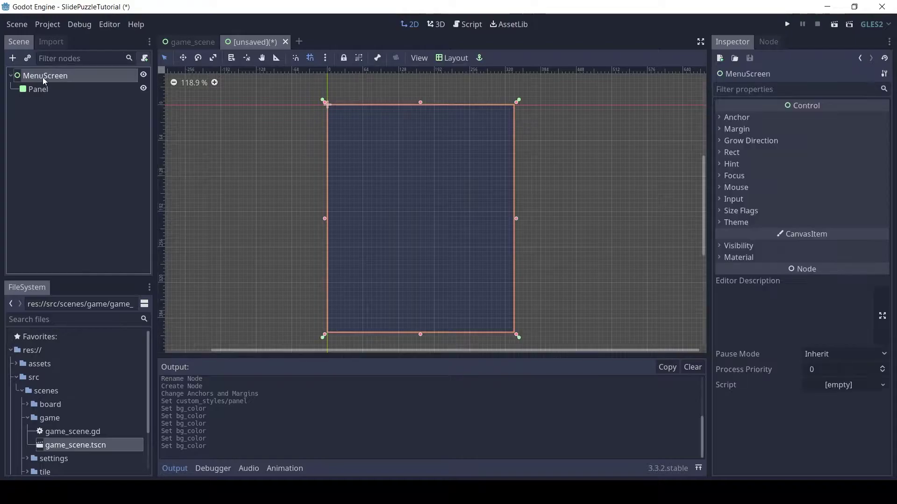
left_click(14, 58)
type("label")
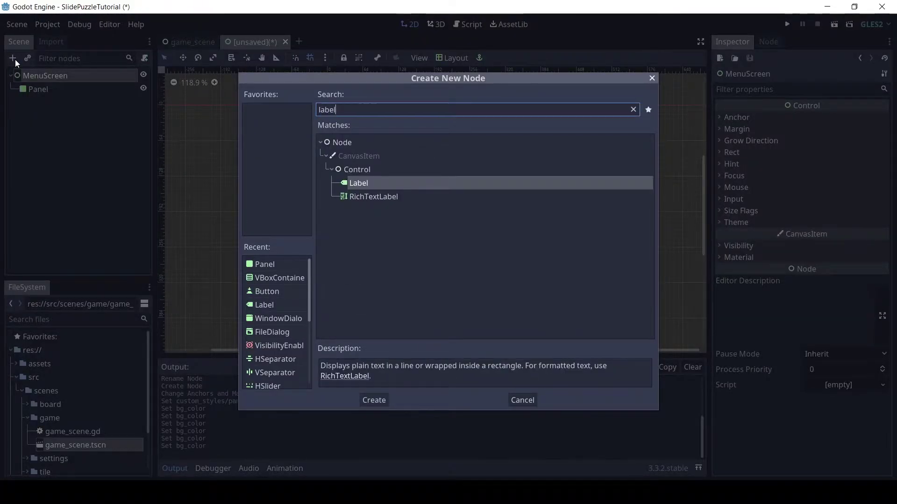
key("Return")
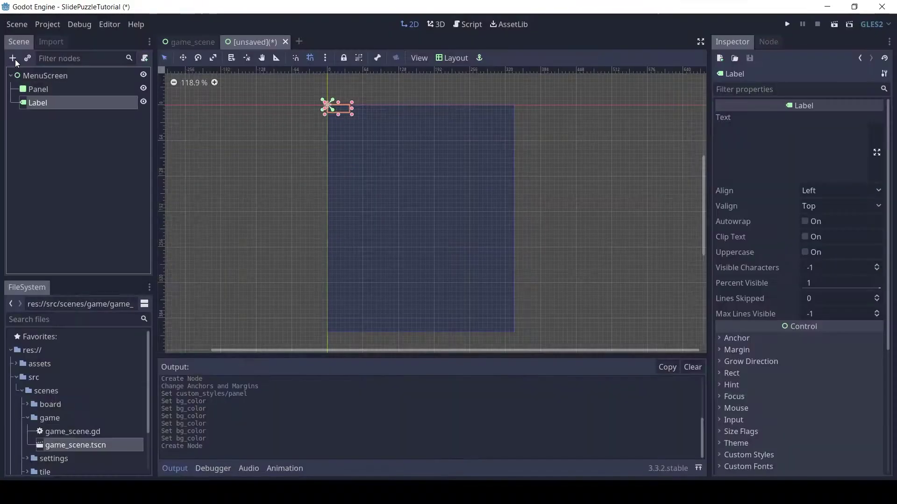
left_click(448, 57)
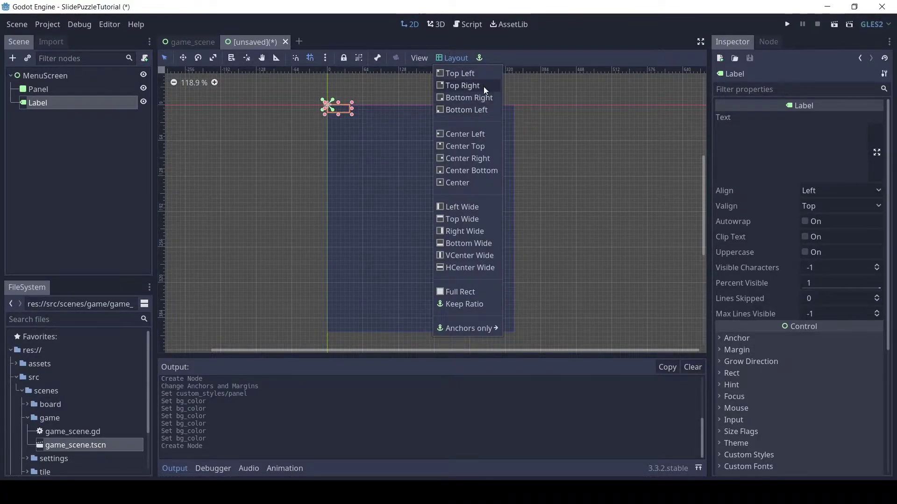
left_click(481, 220)
Set the label text to 'Slide Puzzle' with Center horizontal and vertical alignment.
left_click(791, 132)
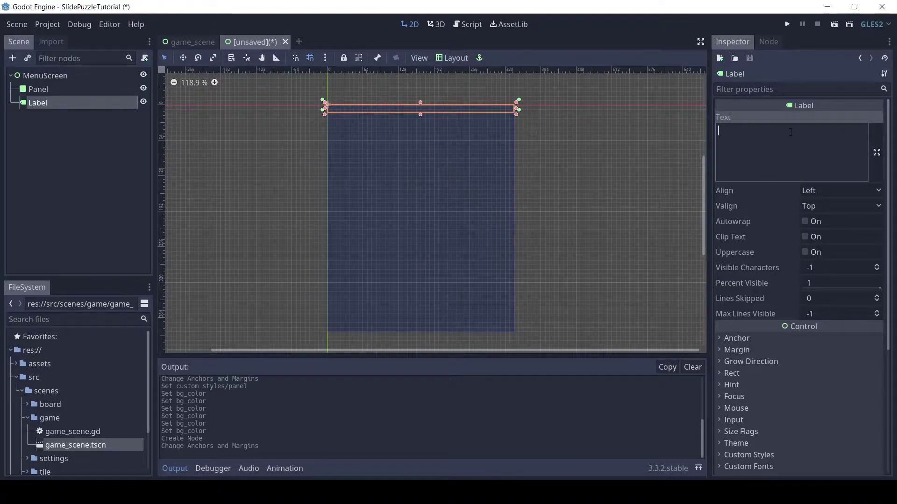
type("Slide Pz")
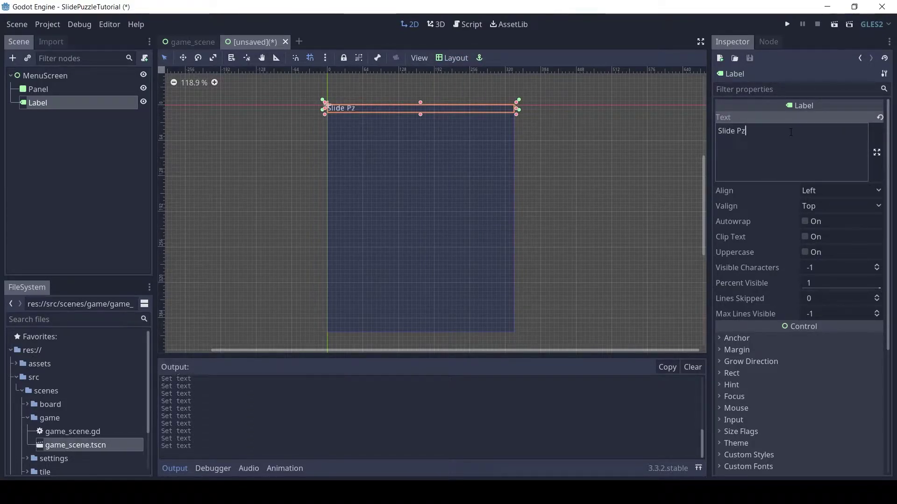
key("BackSpace")
type("uzzle")
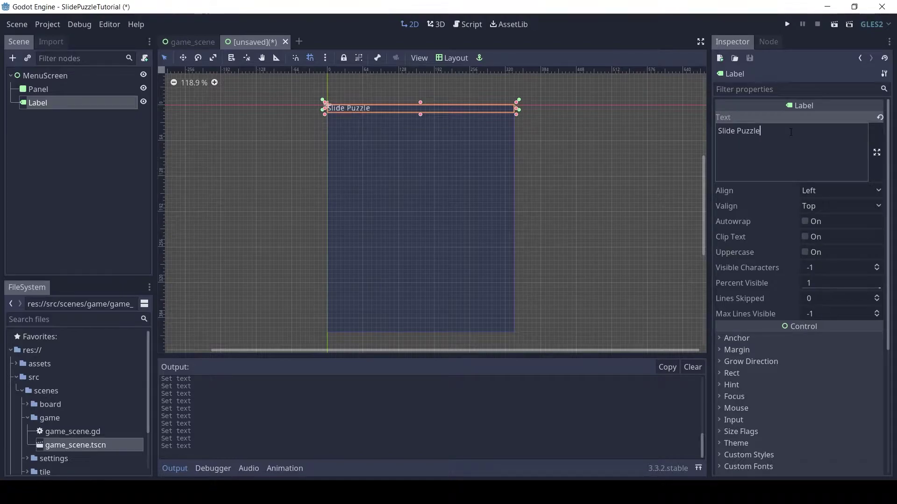
left_click(834, 191)
left_click(838, 215)
left_click(837, 206)
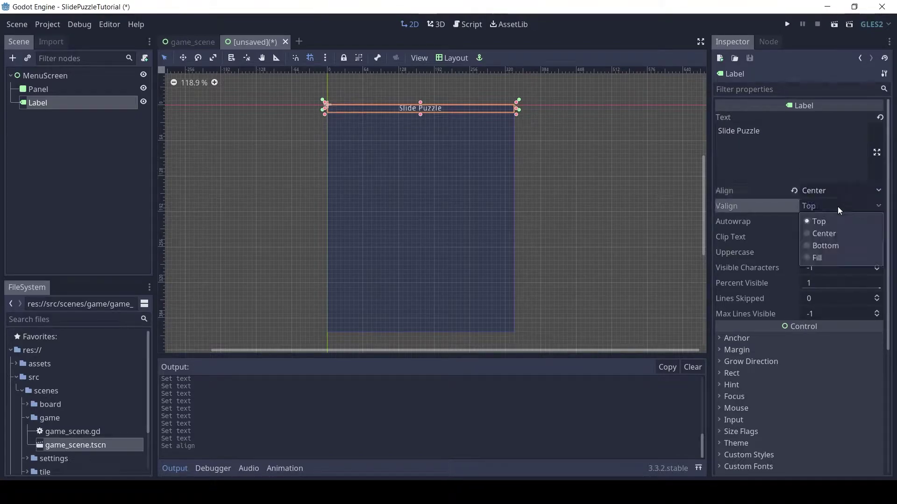
left_click(832, 234)
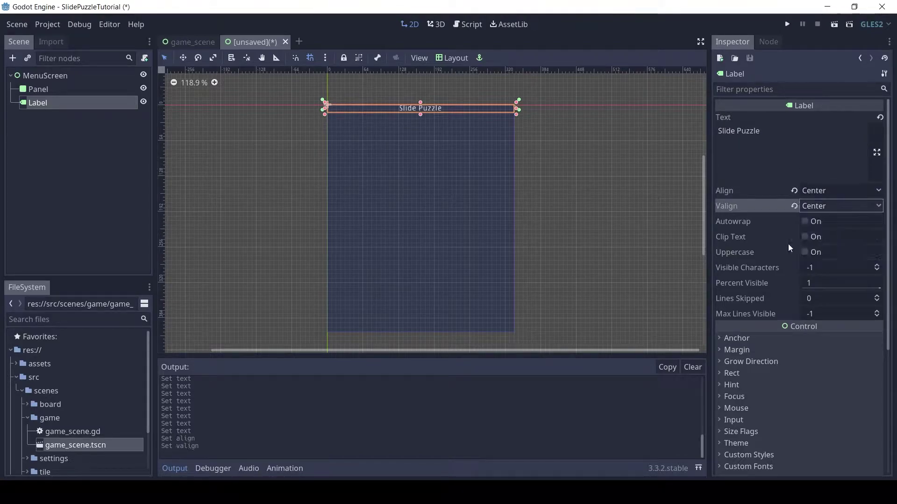
Assign the roboto_b_36.tres bold font to the title label.
left_click(78, 321)
type("roboto")
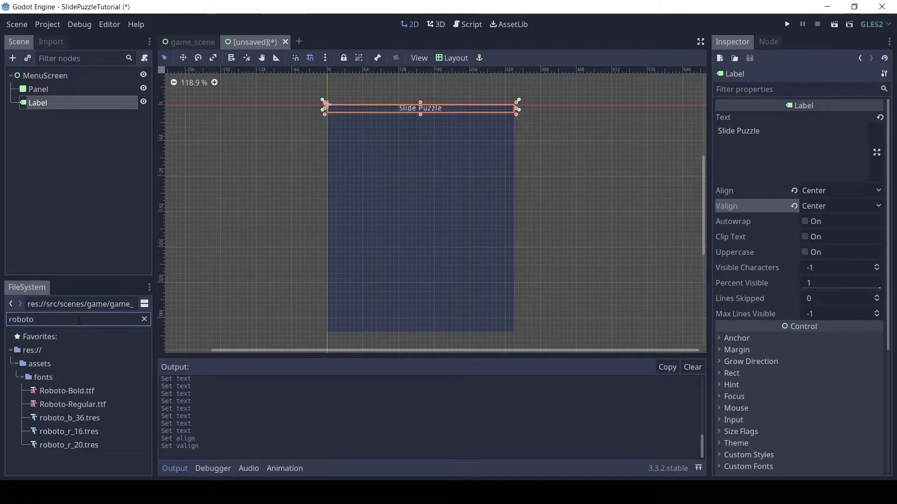
scroll(752, 327, "down", 5)
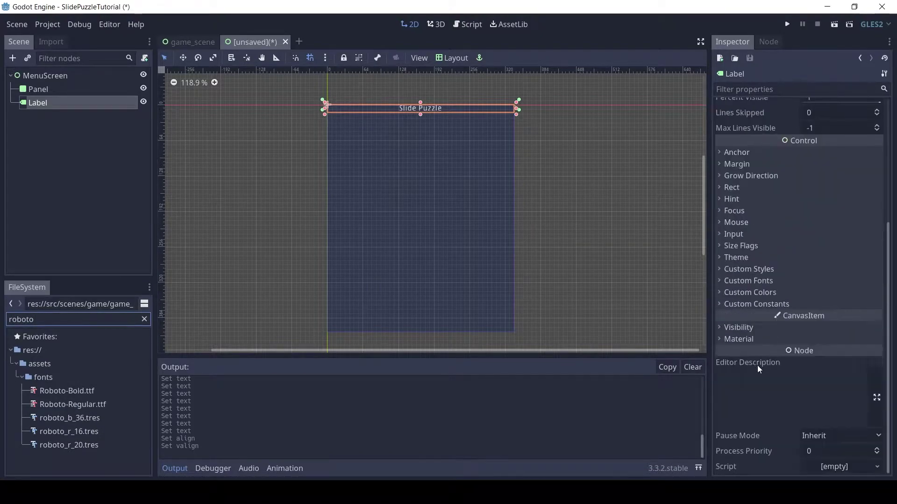
left_click(760, 270)
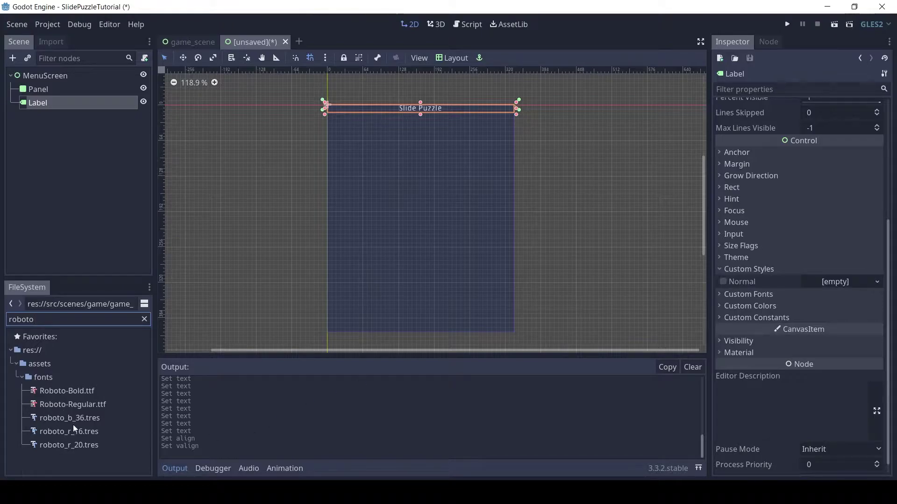
left_click_drag(70, 419, 769, 300)
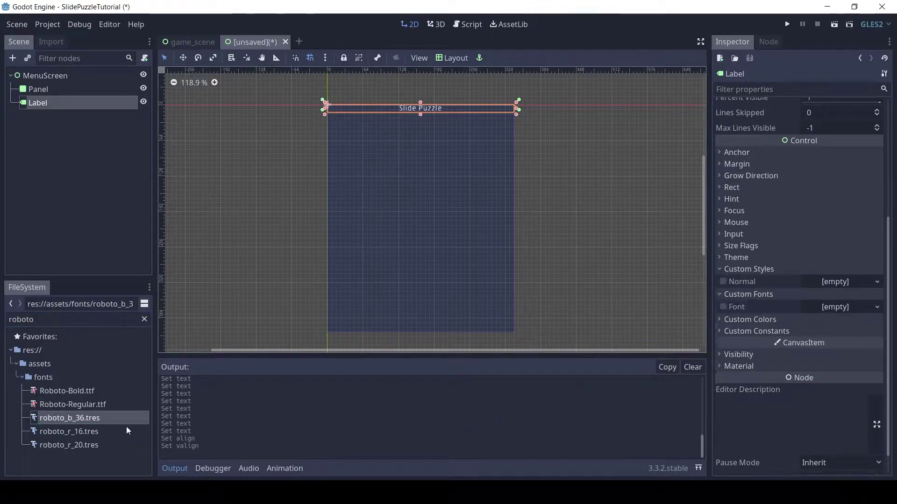
left_click_drag(128, 430, 828, 305)
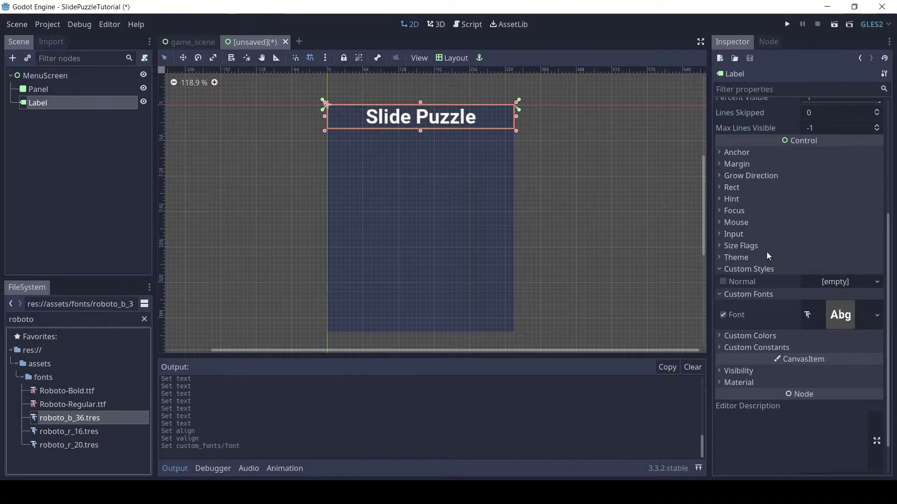
Lower the label's bottom anchors and resize the label to 336 × 128.
left_click(749, 269)
scroll(752, 243, "up", 4)
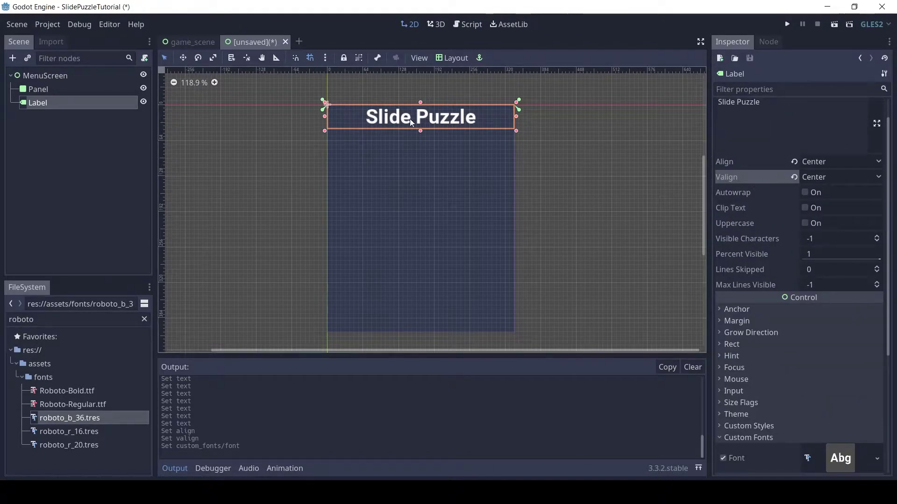
left_click_drag(518, 109, 516, 175)
left_click_drag(421, 131, 420, 177)
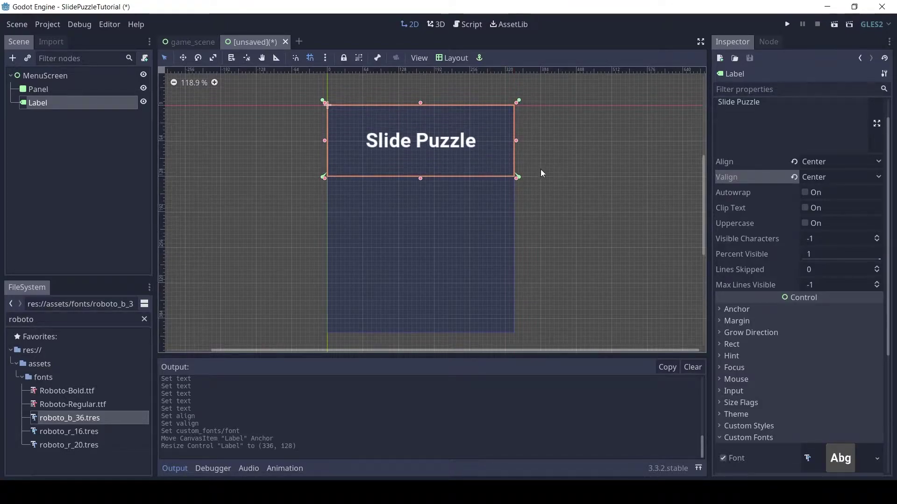
mouse_move(541, 172)
middle_mouse_down()
mouse_move(550, 168)
mouse_move(530, 178)
middle_mouse_up()
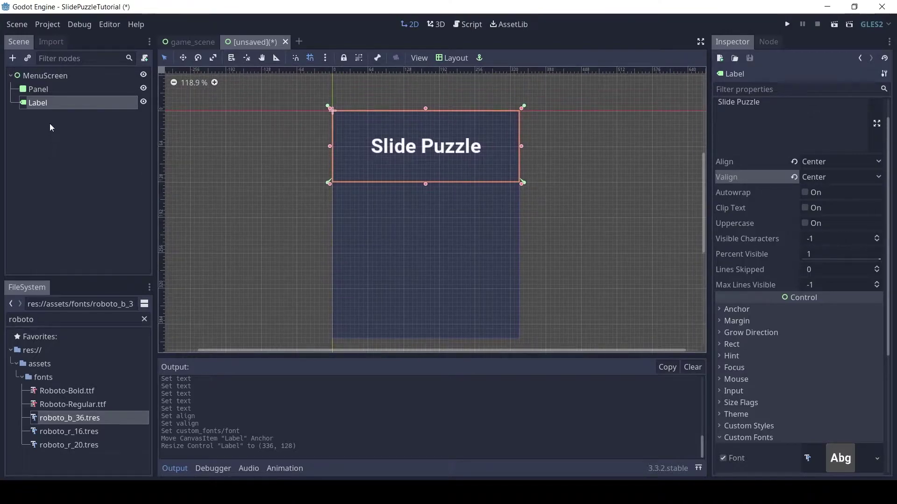
Add a Button under MenuScreen with its text set to 'Play'.
left_click(45, 76)
left_click(12, 58)
type("but")
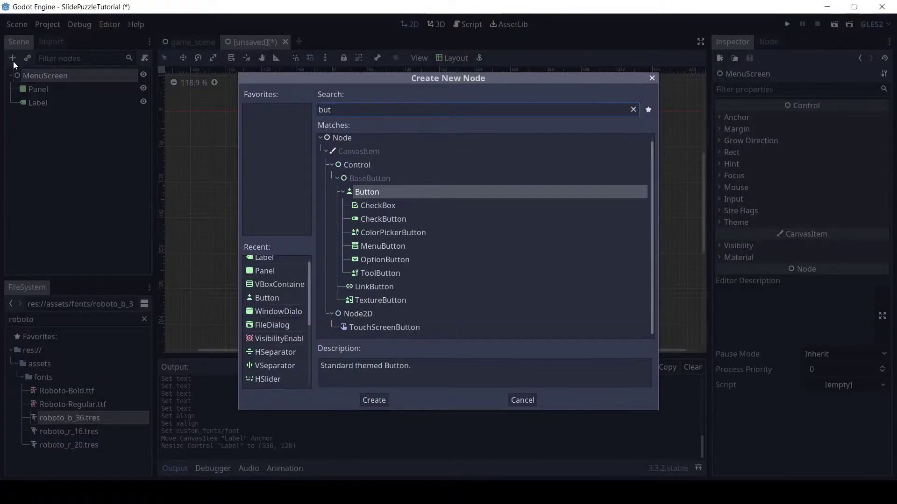
type("ton")
key("Return")
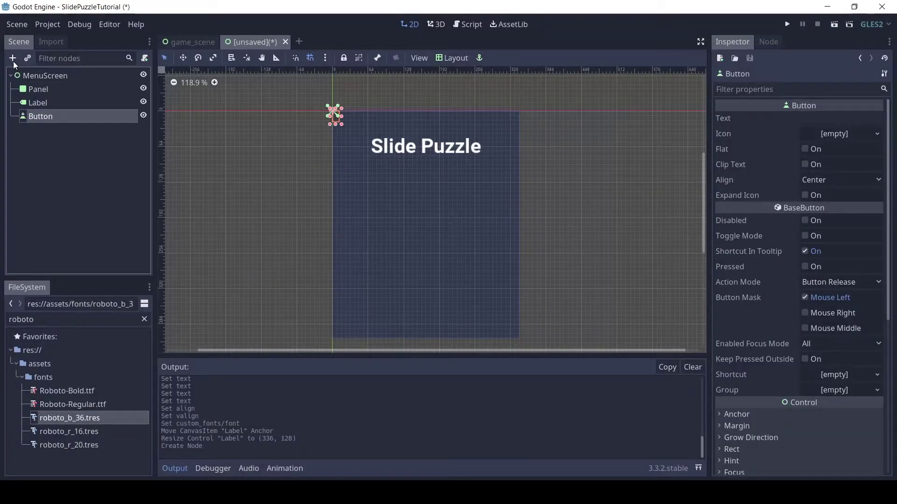
left_click(821, 120)
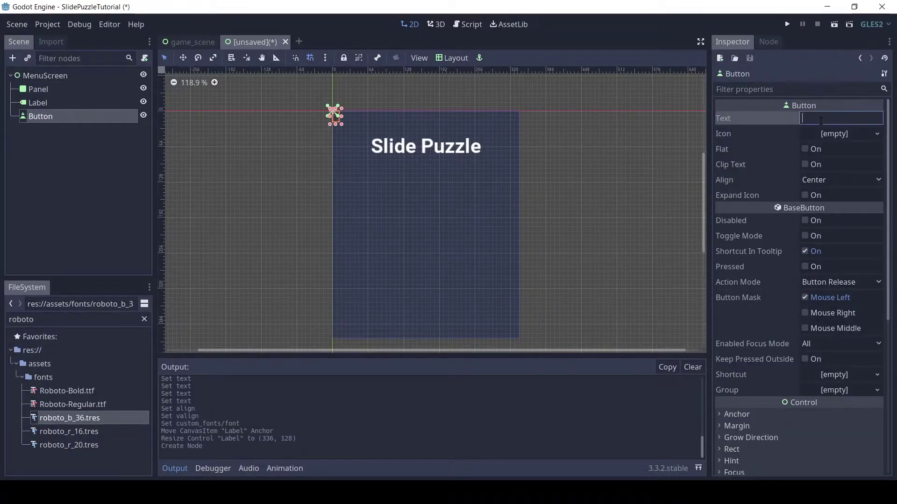
type("Play")
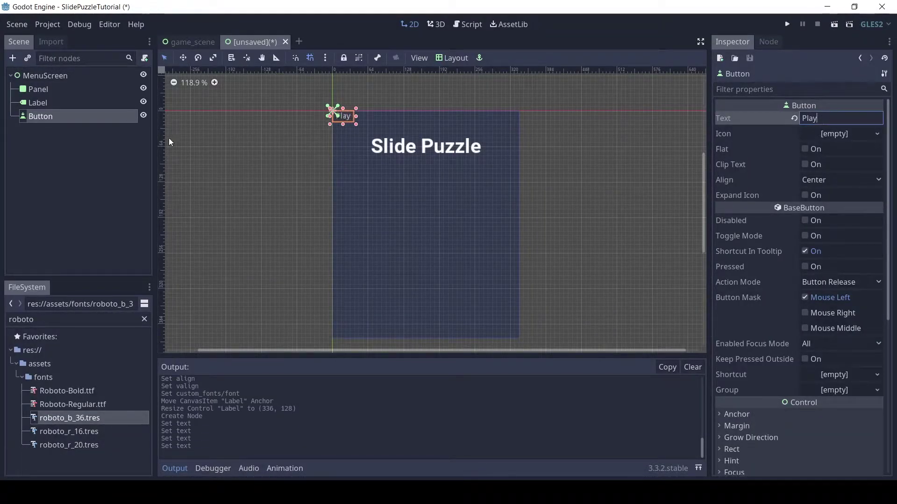
Centre the Play button on the panel with the Center layout preset.
left_click(454, 57)
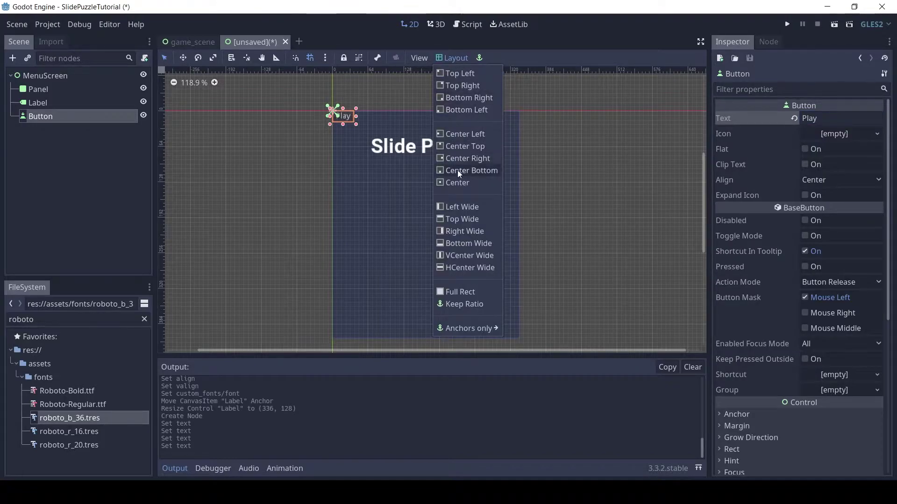
left_click(463, 184)
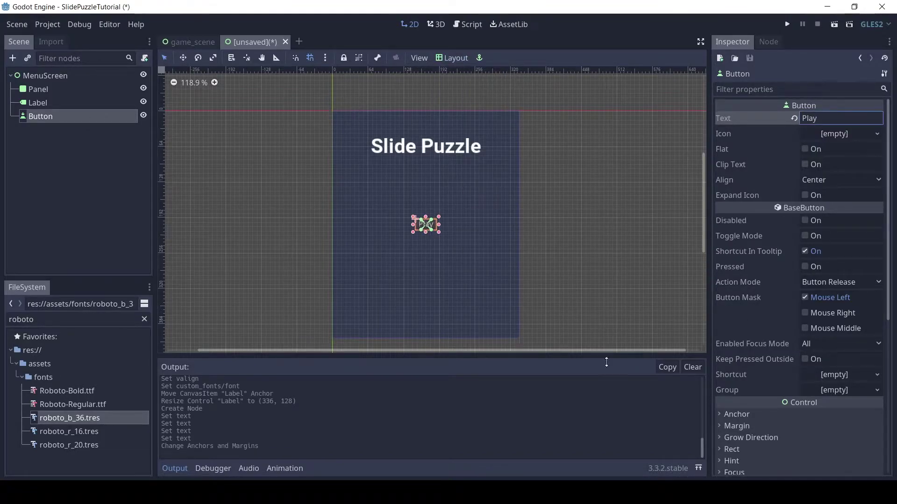
scroll(830, 378, "down", 3)
scroll(800, 379, "up", 2)
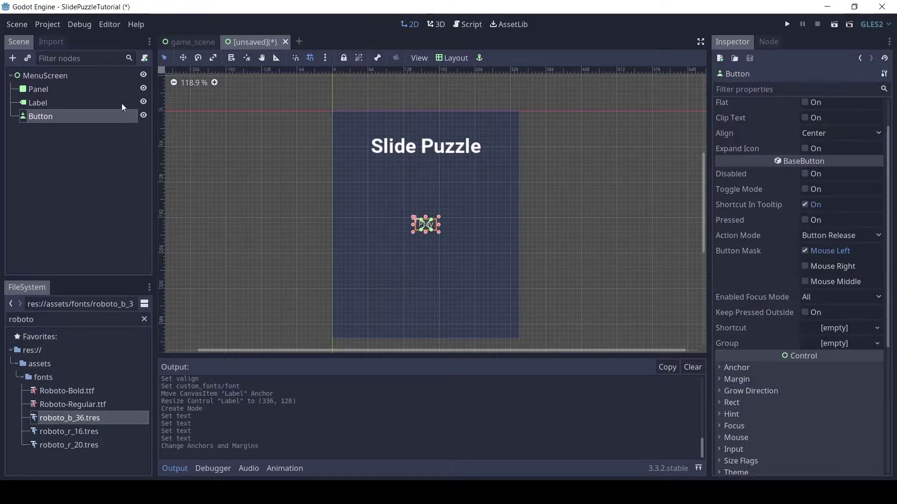
left_click(66, 77)
Apply custom_theme.tres as the MenuScreen's Theme.
left_click(15, 320)
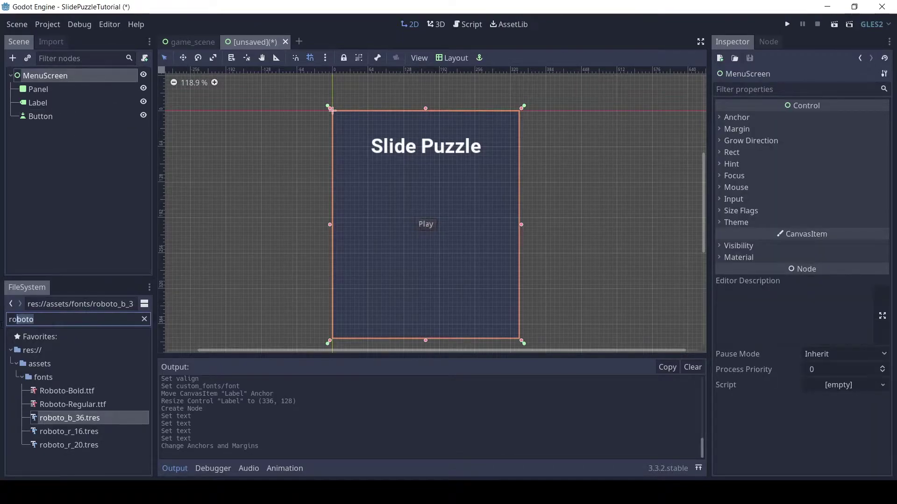
type("theme")
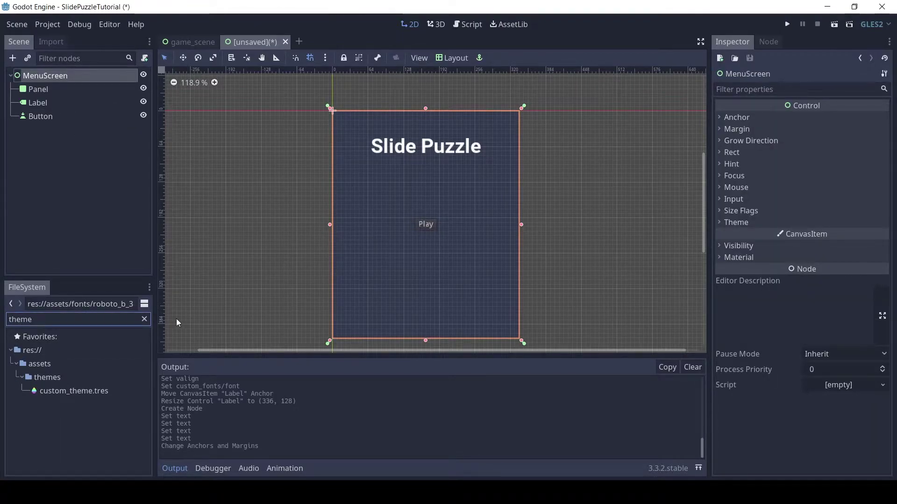
left_click(735, 222)
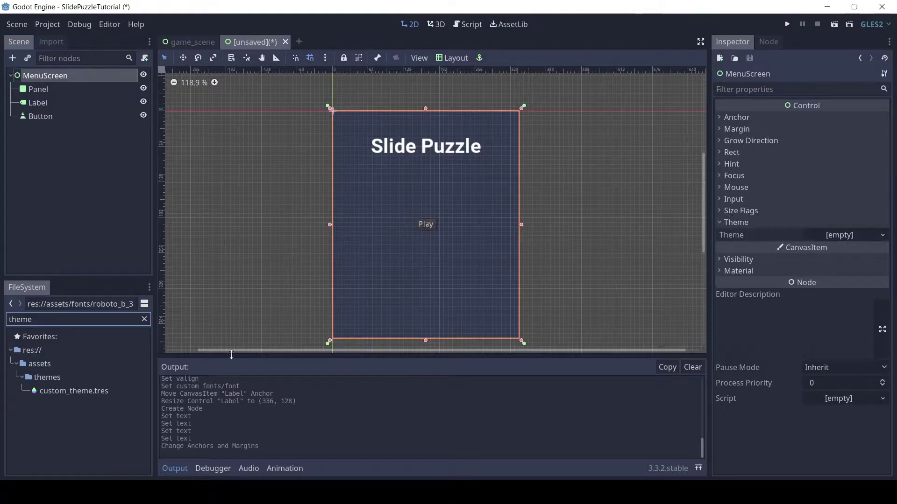
left_click_drag(75, 392, 830, 235)
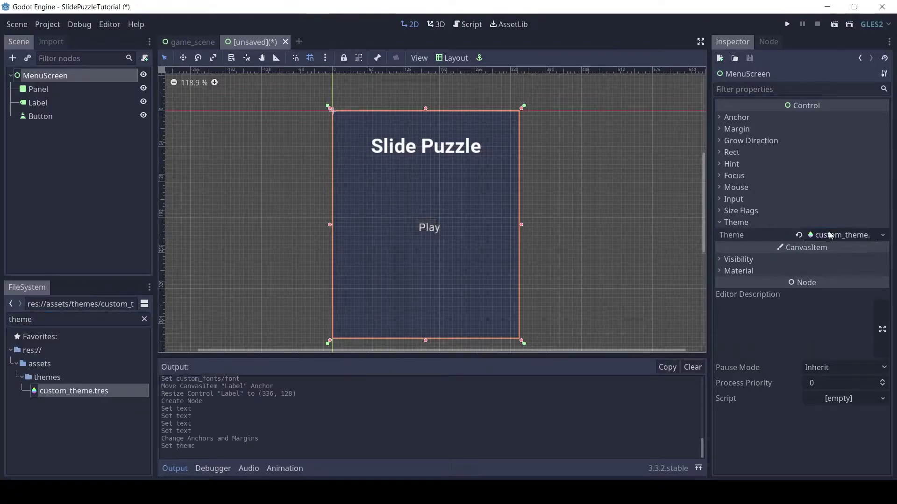
left_click(38, 89)
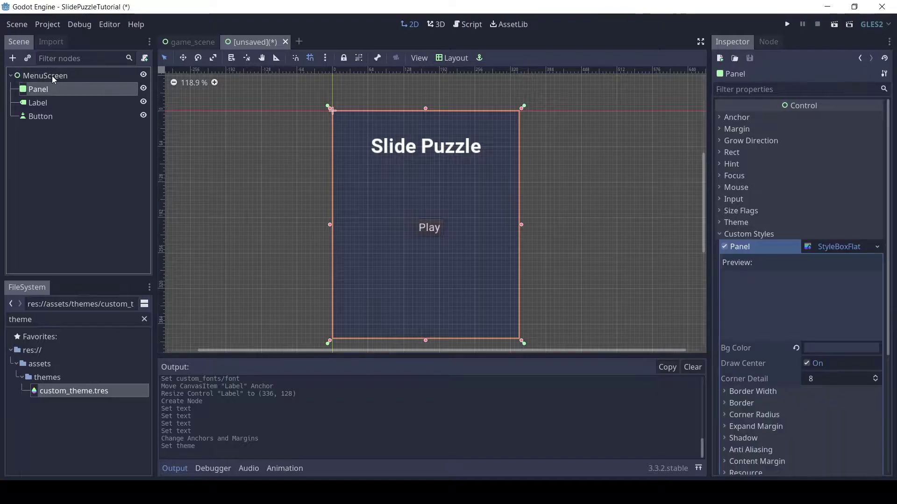
left_click(45, 76)
Widen the Play button on both sides to 64 × 30.
left_click(435, 230)
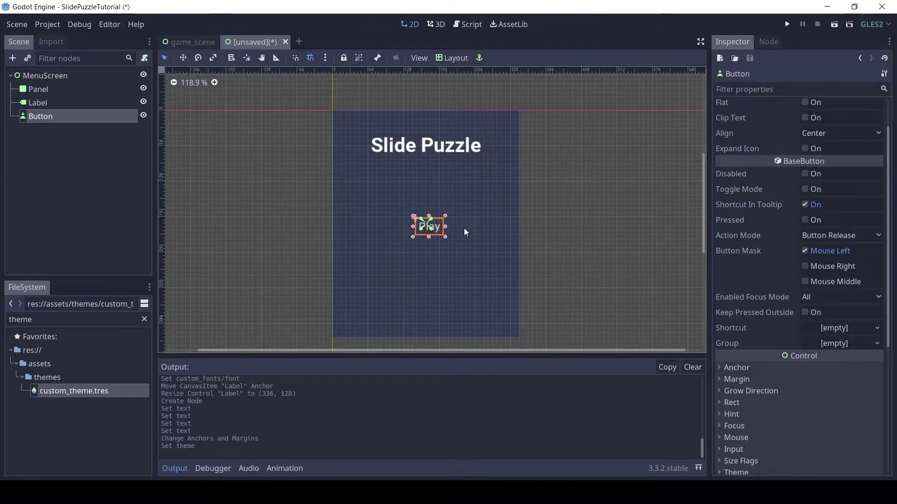
scroll(464, 231, "down", 1)
scroll(464, 231, "up", 10)
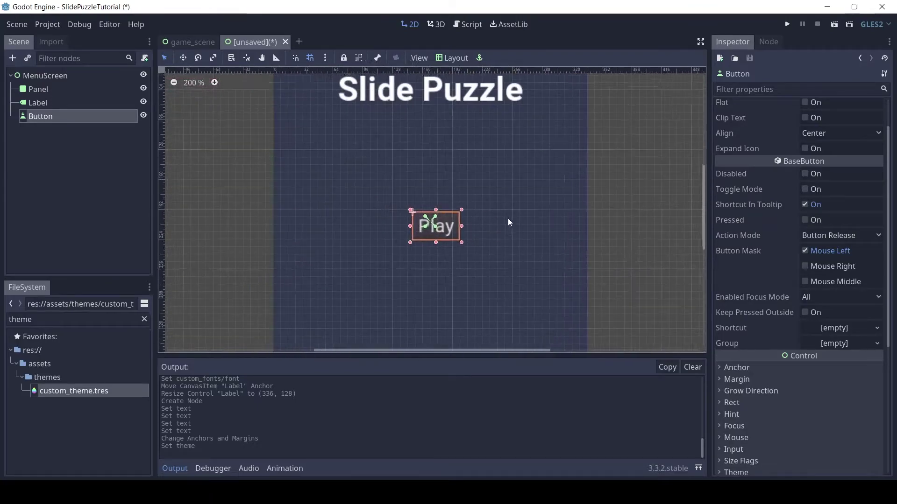
left_click_drag(436, 230, 430, 230)
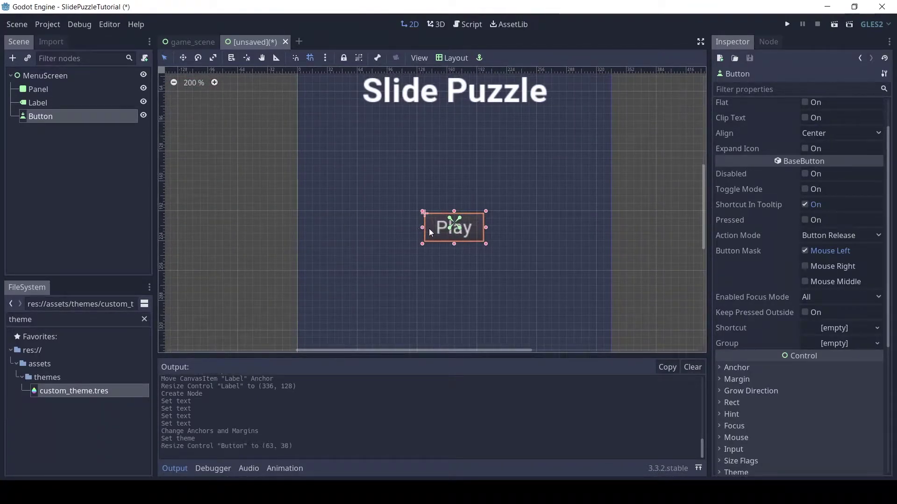
left_click_drag(487, 228, 486, 228)
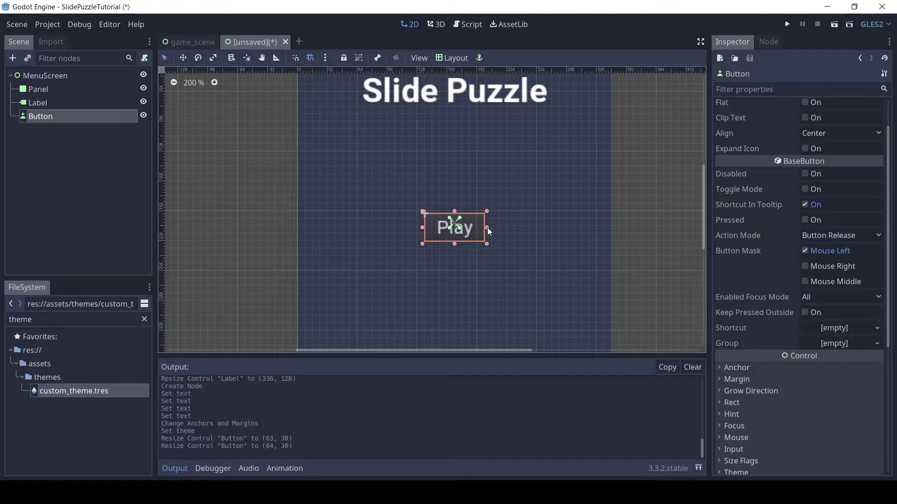
left_click(568, 224)
scroll(528, 239, "up", 2)
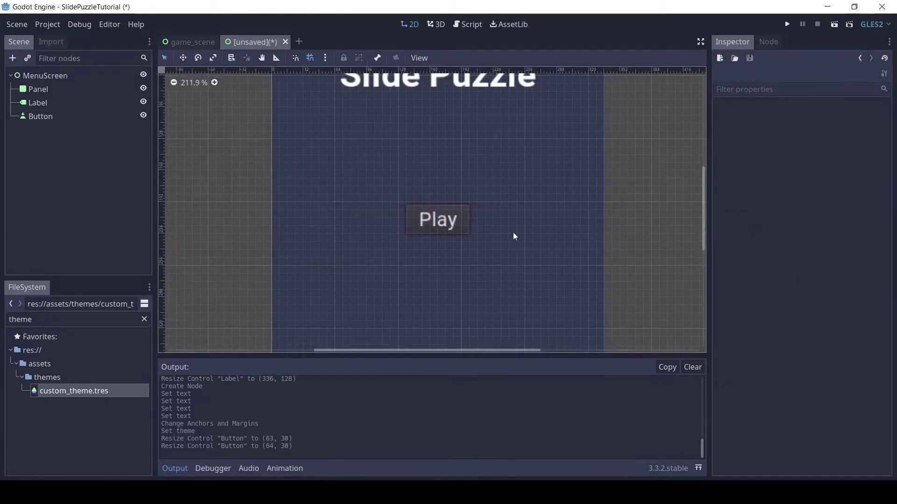
scroll(509, 205, "down", 3, "ctrl")
scroll(486, 203, "down", 3, "ctrl")
scroll(480, 186, "up", 3)
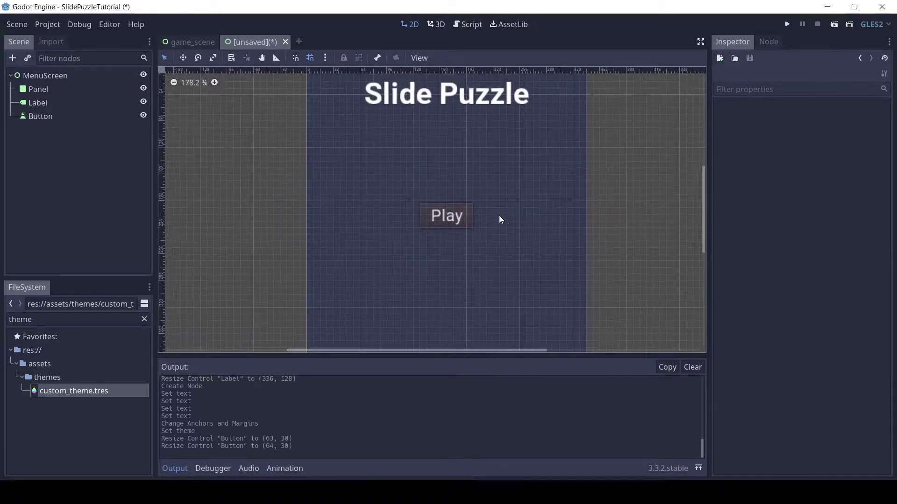
scroll(587, 223, "down", 3)
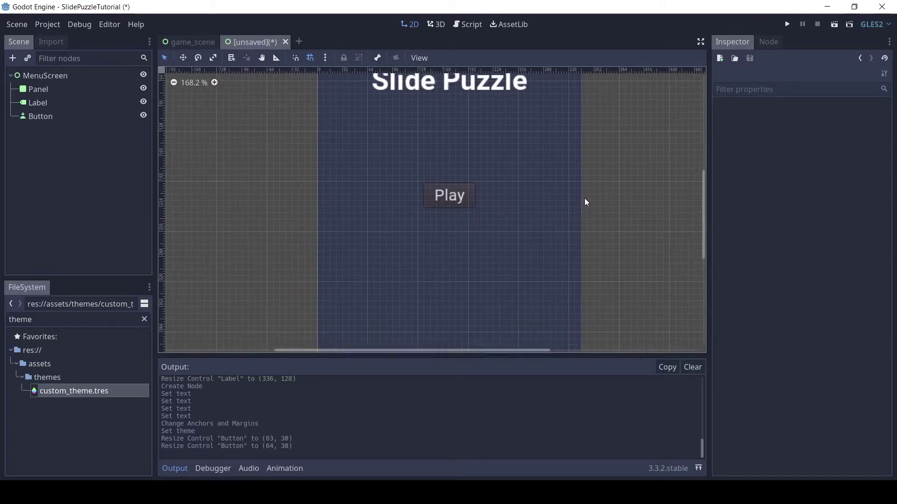
Add a TextureButton under MenuScreen.
left_click(25, 77)
left_click(13, 58)
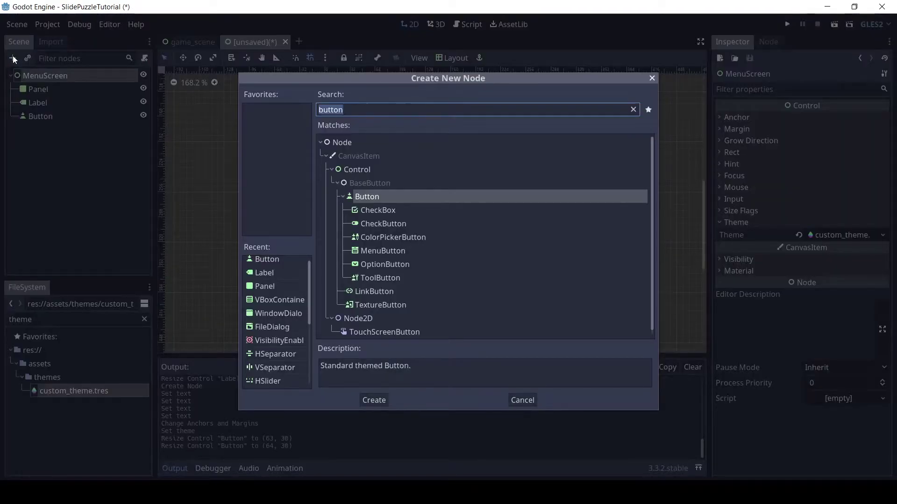
type("textu")
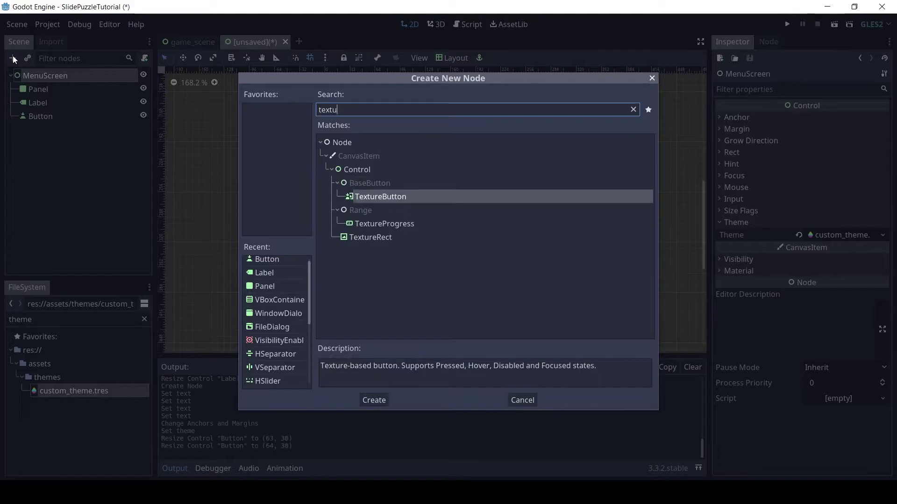
key("Return")
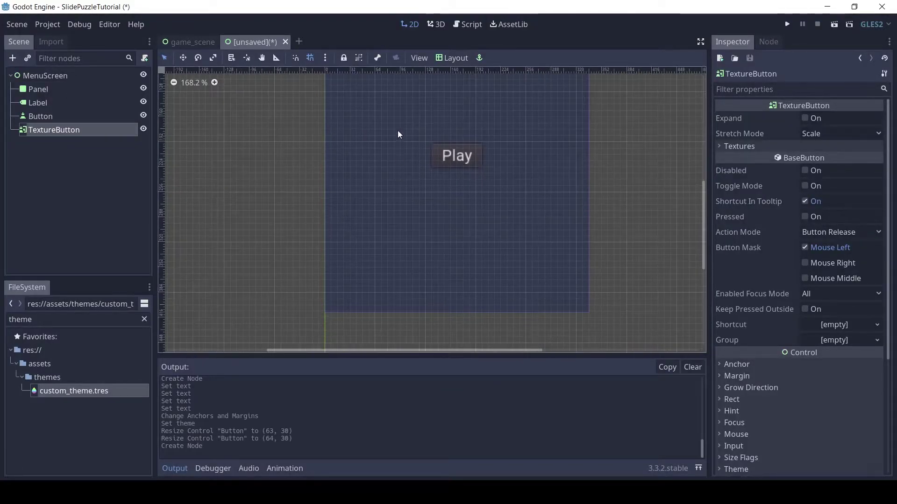
middle_click_drag(398, 134, 376, 279)
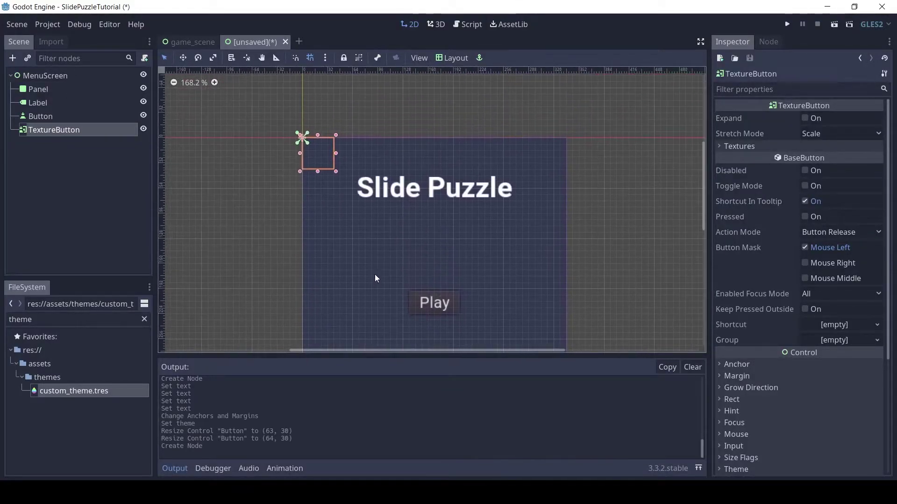
Set textures: discord.png for Normal and Focused, discord_hover.png for Hover and Pressed.
double_click(55, 318)
type("discord")
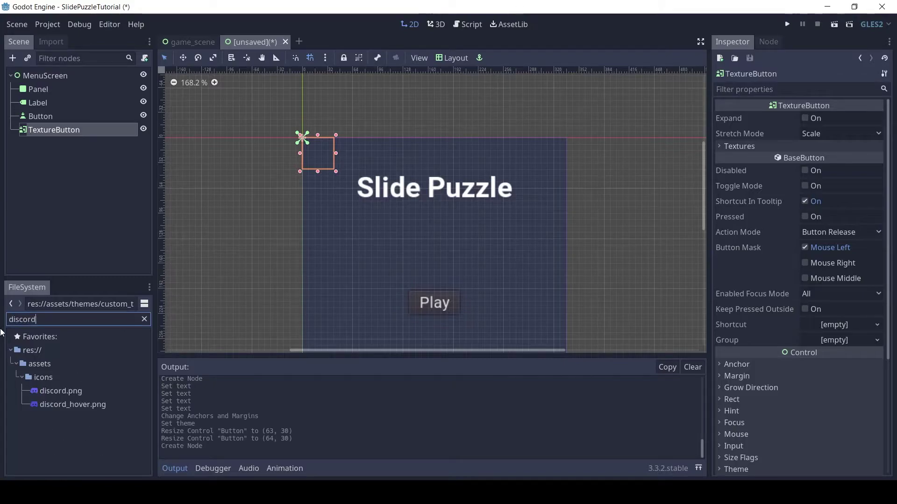
left_click(740, 145)
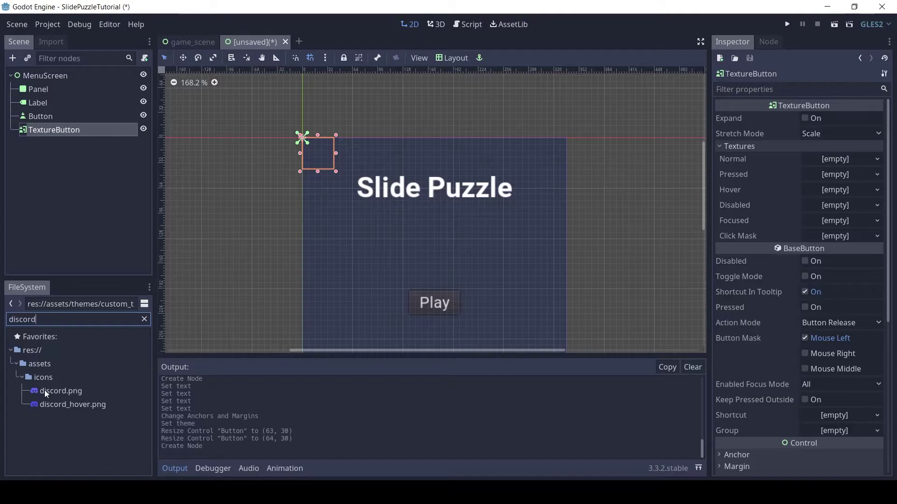
left_click_drag(44, 390, 836, 161)
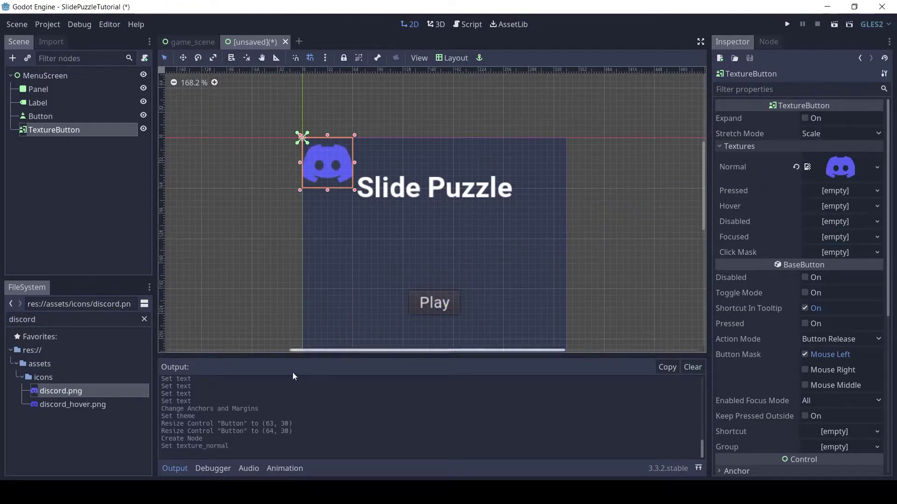
left_click_drag(66, 405, 826, 208)
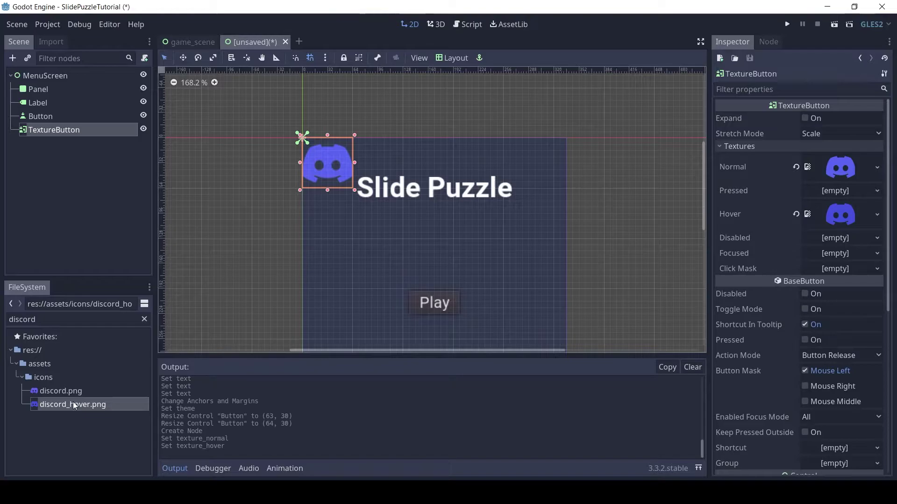
left_click_drag(77, 402, 827, 193)
left_click_drag(61, 391, 838, 270)
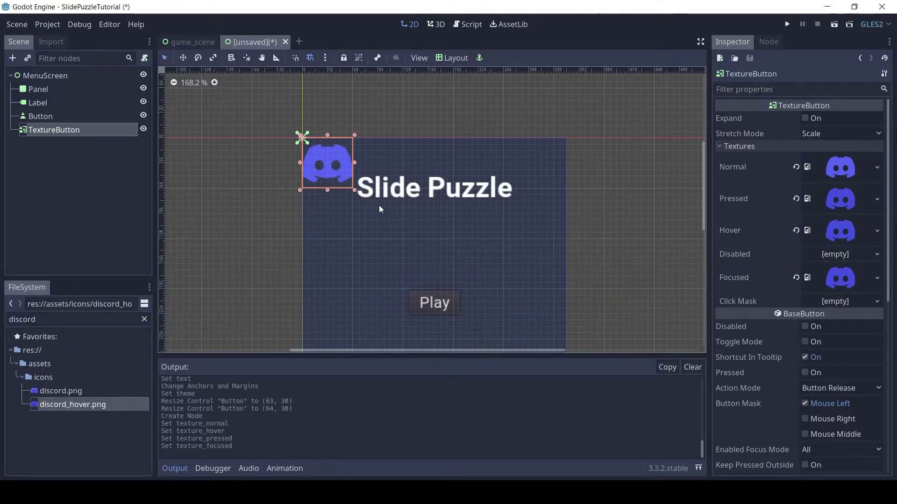
Enable Expand, set Stretch Mode to Keep Aspect Centered, and shrink the button to 32 × 32.
left_click(806, 119)
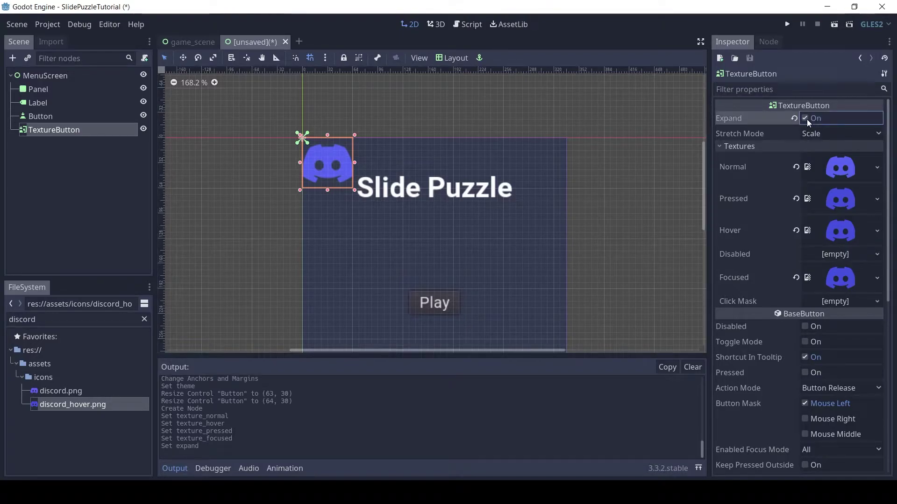
left_click(838, 142)
left_click(852, 136)
left_click(842, 212)
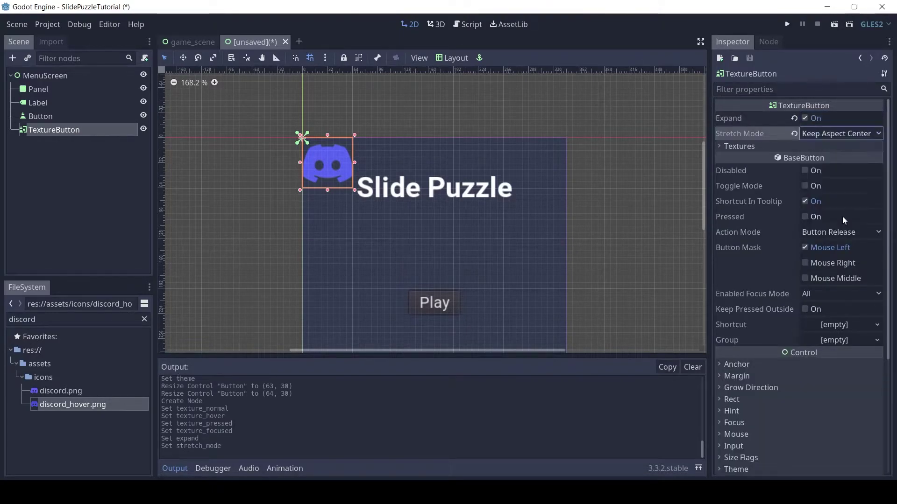
left_click_drag(358, 194, 333, 168)
Anchor the Discord button bottom-left and nudge it into place at (6, 373).
middle_click_drag(401, 197, 413, 127)
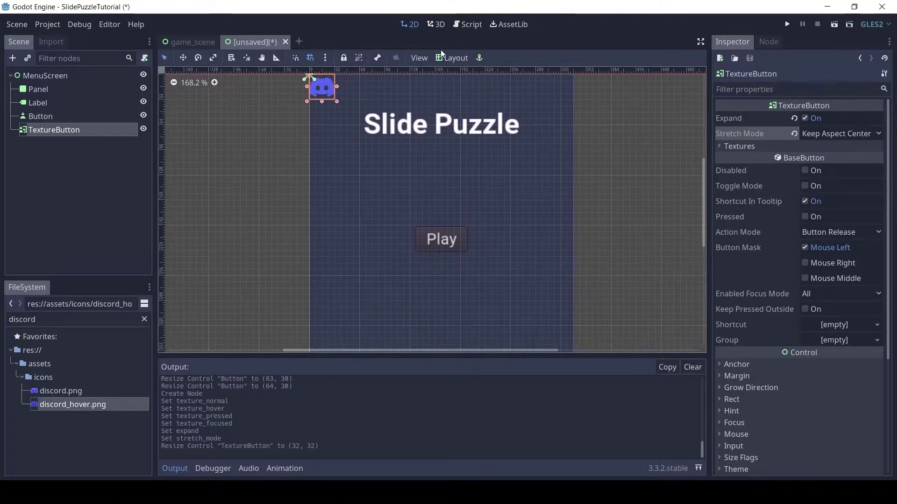
left_click(445, 58)
left_click(449, 110)
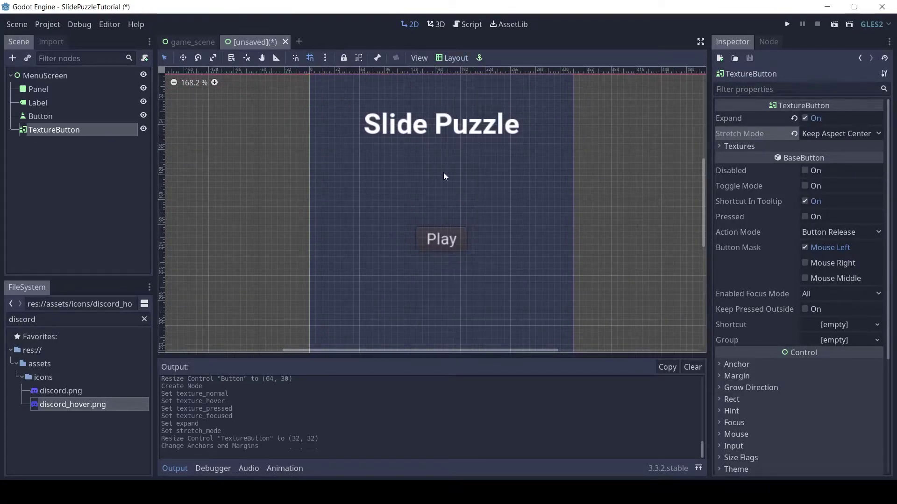
scroll(461, 115, "down", 5)
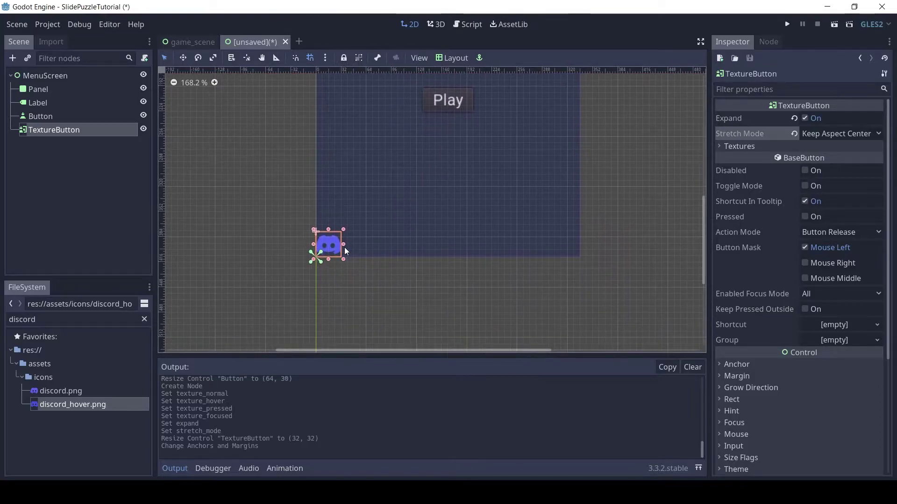
key("Right")
key("Right")
key("Right")
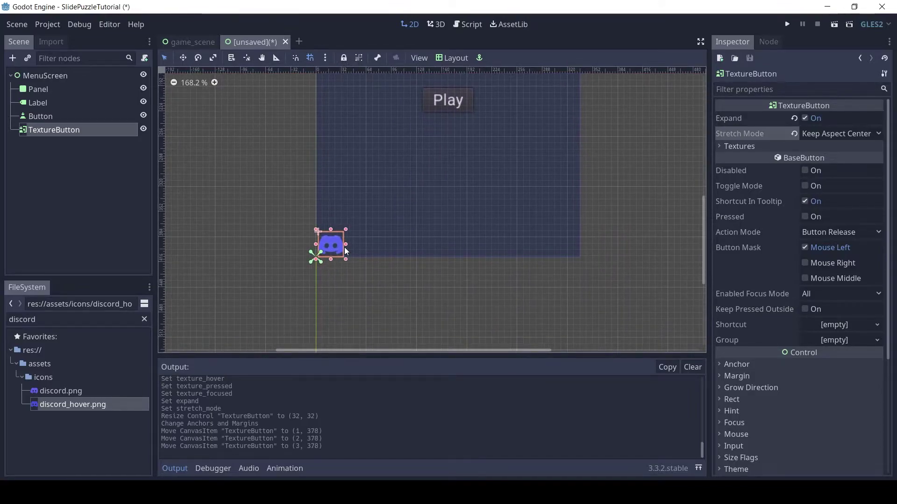
scroll(345, 244, "up", 5)
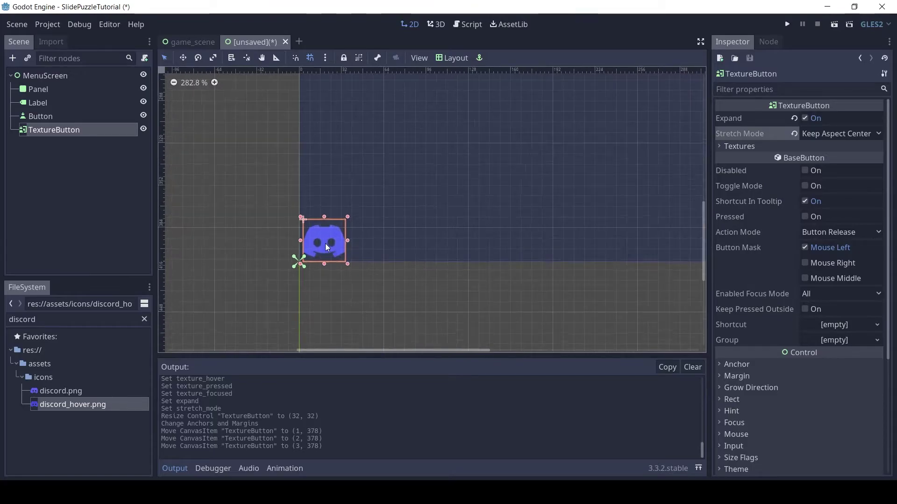
mouse_move(327, 248)
left_mouse_down()
mouse_move(335, 235)
mouse_move(322, 234)
left_mouse_up()
left_click(311, 58)
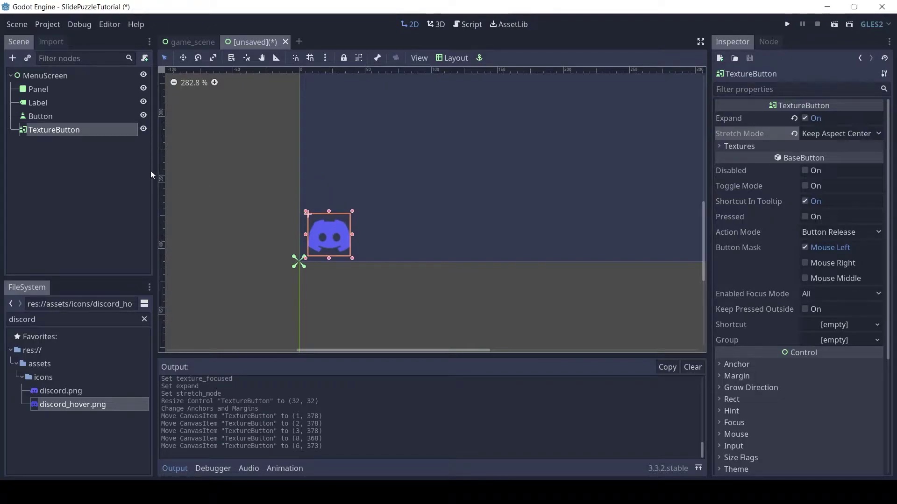
Rename the texture button node to DiscordButton.
double_click(70, 130)
type("Disc")
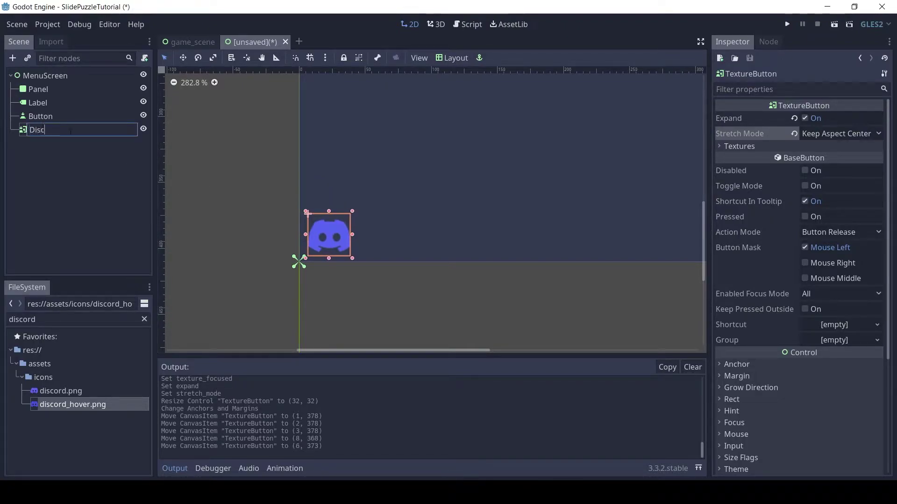
type("ordButton")
key("Return")
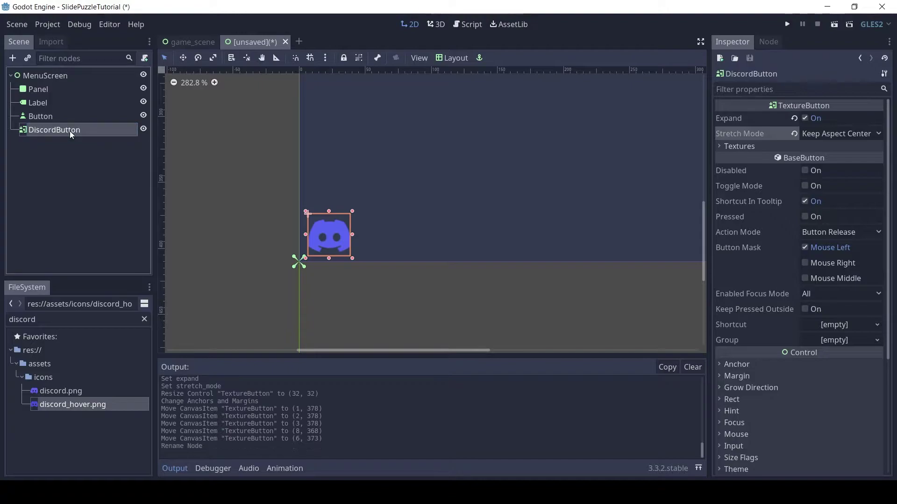
Copy DiscordButton, paste it under MenuScreen as WebsiteButton, and move it to the right at (49, 373).
right_click(69, 131)
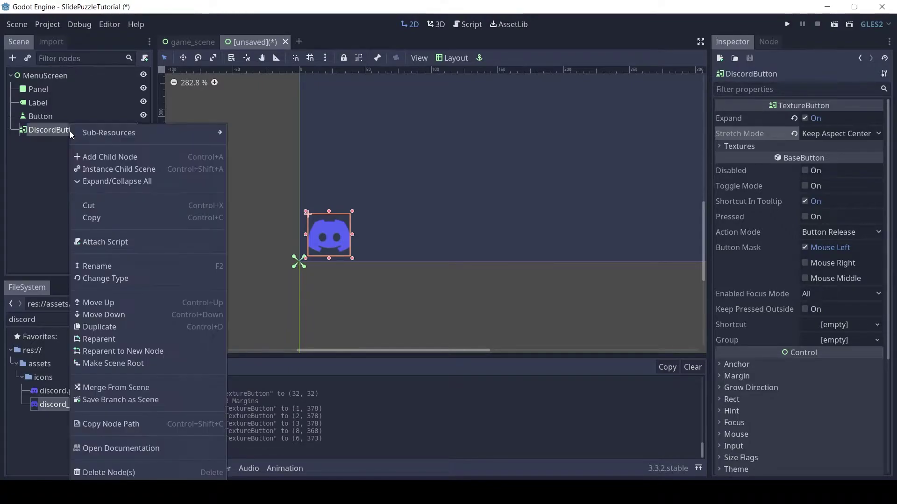
left_click(92, 219)
right_click(59, 75)
left_click(83, 182)
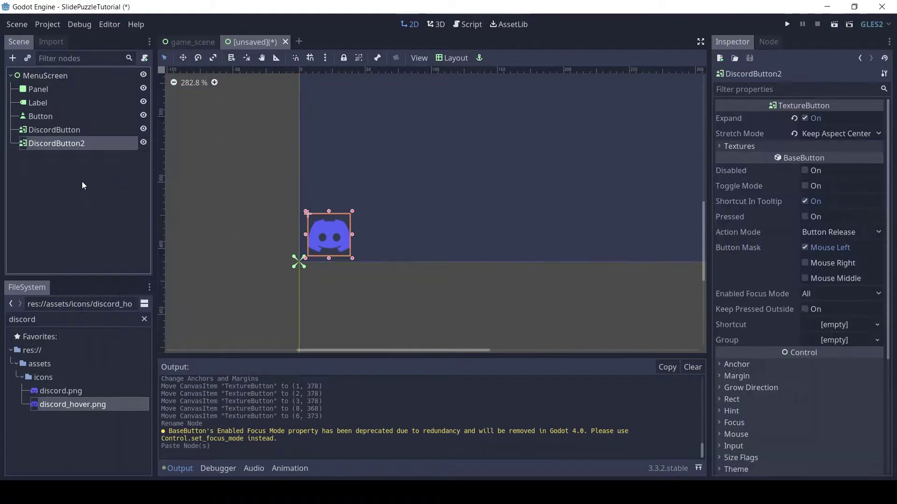
double_click(91, 143)
type("Webs")
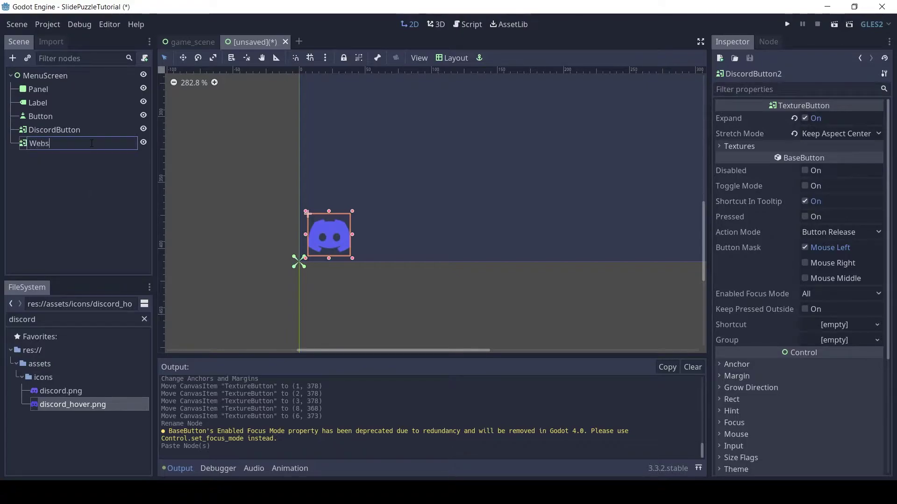
type("iteButton")
key("Return")
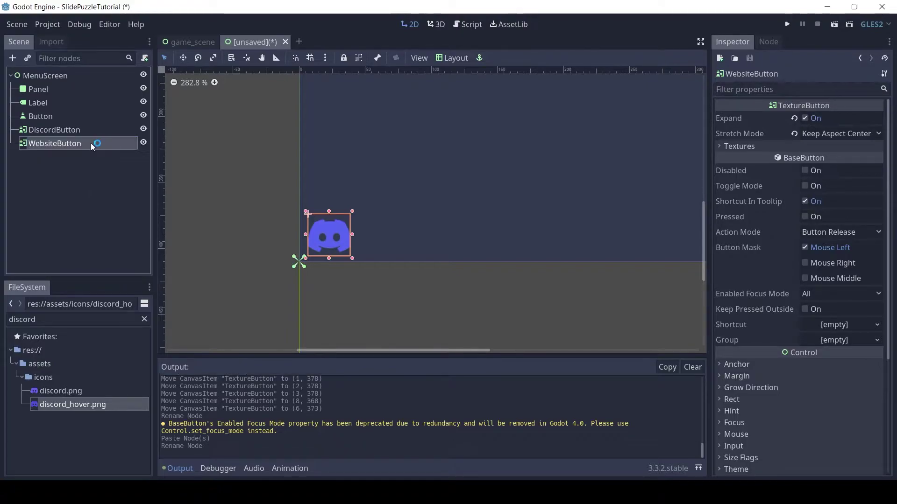
left_click_drag(332, 231, 390, 233)
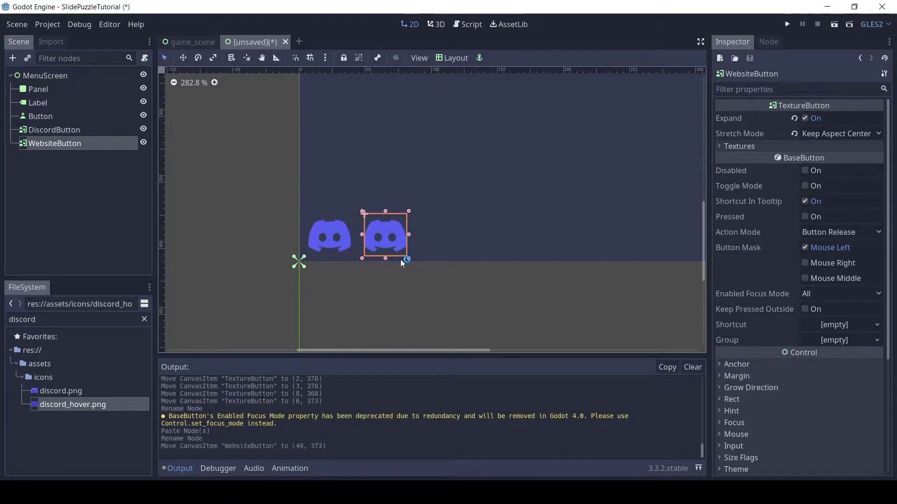
Set WebsiteButton textures: website.png for Normal, website_hover.png for Hover, Pressed and Focused.
double_click(21, 319)
type("we")
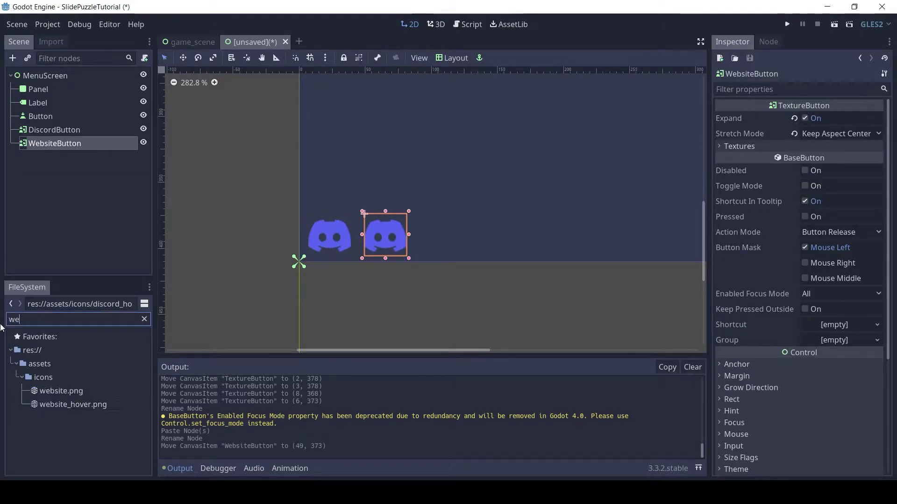
type("b")
left_click_drag(70, 398, 841, 167)
left_click(741, 147)
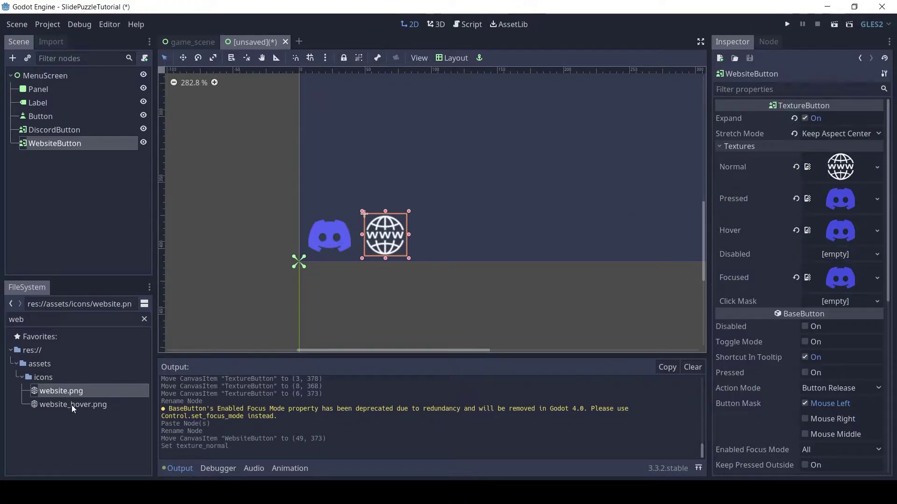
left_click_drag(73, 409, 841, 230)
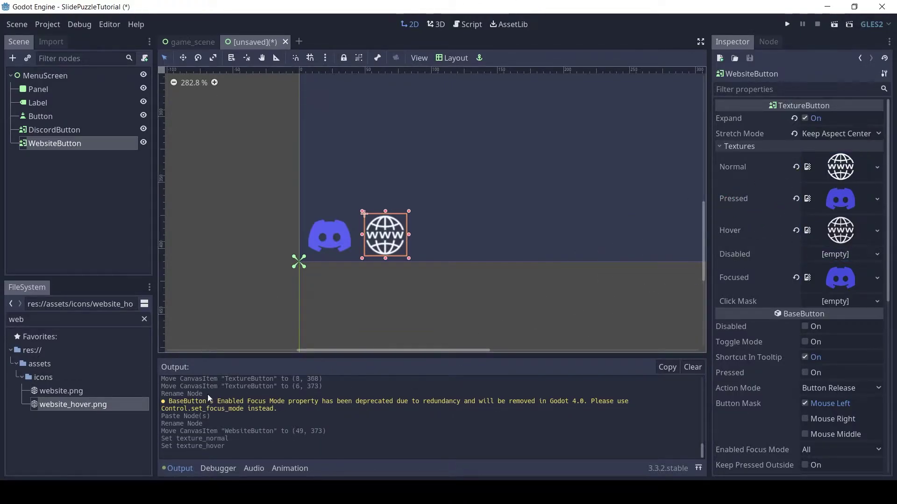
left_click_drag(80, 403, 841, 199)
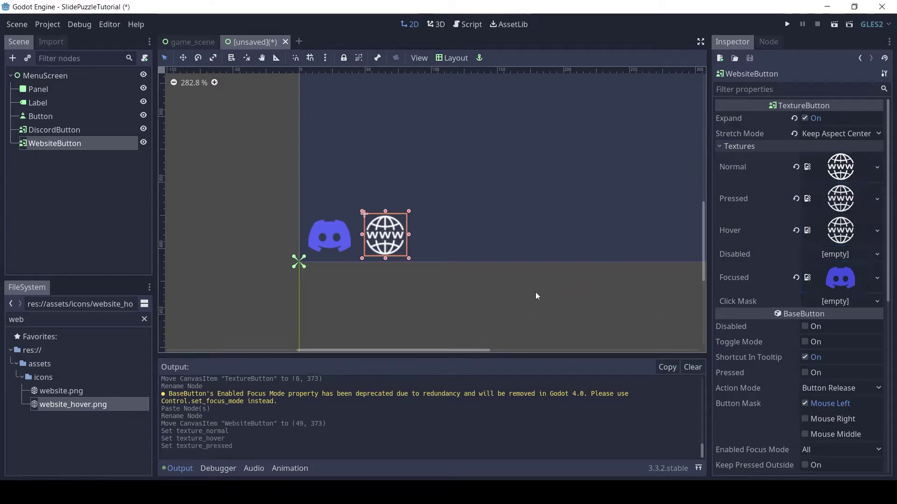
left_click_drag(84, 411, 836, 282)
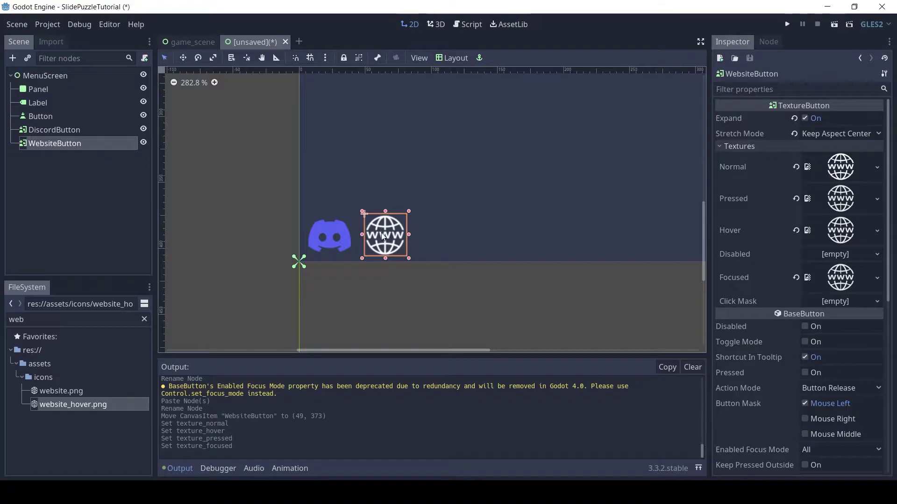
Shift WebsiteButton slightly further right to (59, 374) and preview the menu.
left_click_drag(391, 234, 405, 235)
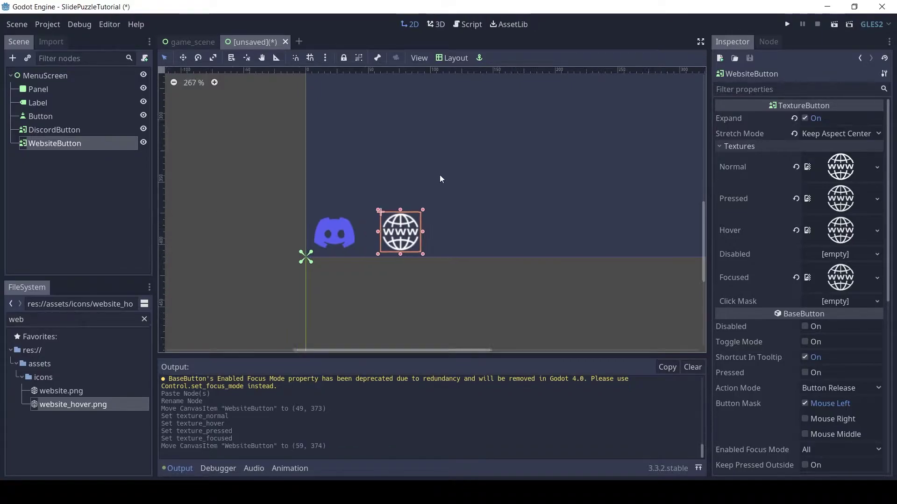
scroll(516, 226, "up", 3)
scroll(450, 242, "down", 1)
scroll(482, 183, "down", 4)
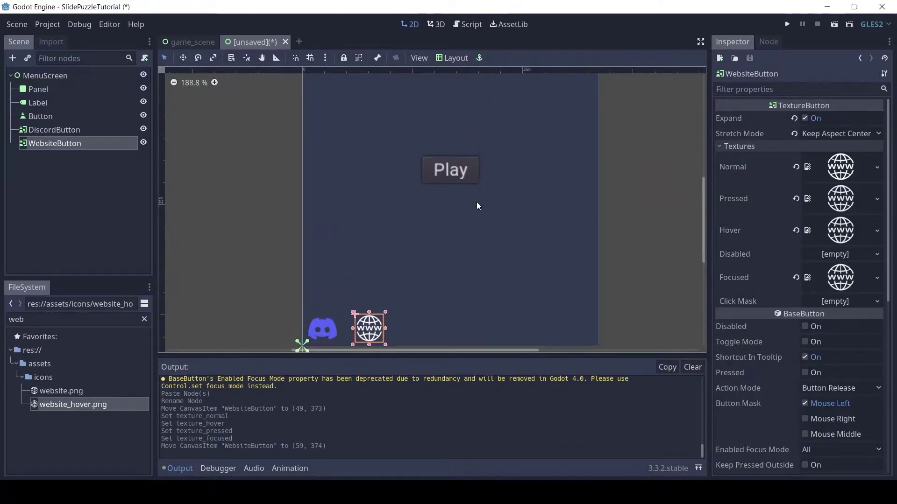
scroll(472, 221, "down", 1)
left_click(302, 214)
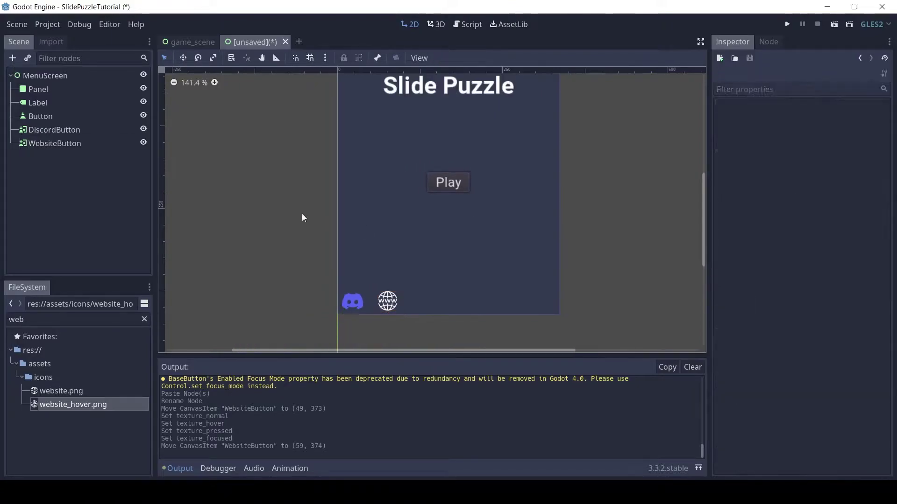
scroll(467, 176, "down", 2)
scroll(463, 211, "up", 2)
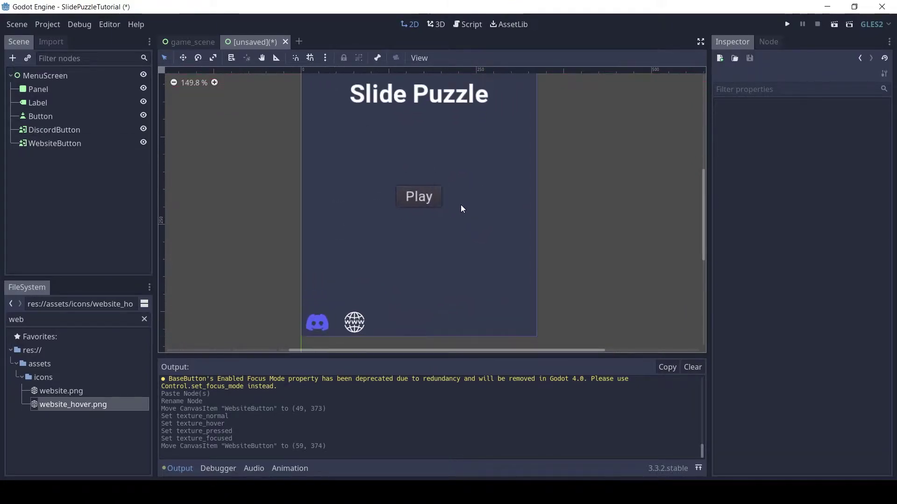
Add a new Label child node to MenuScreen.
left_click(69, 76)
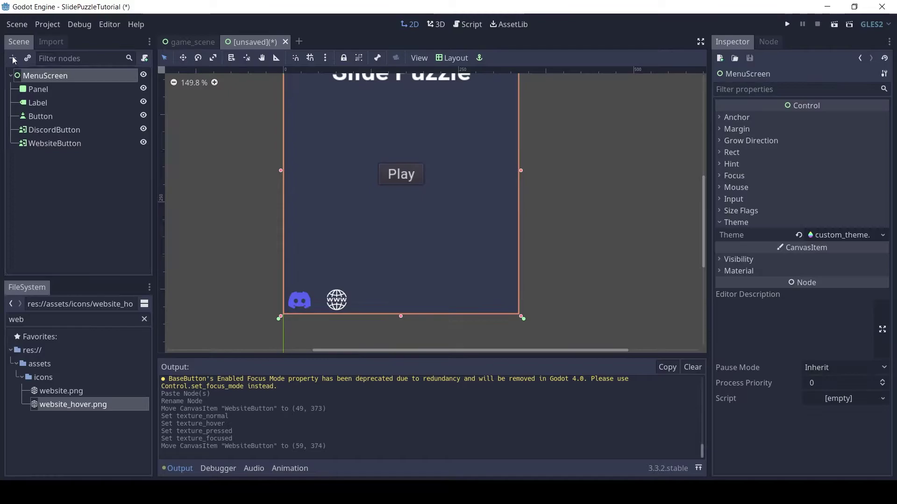
left_click(12, 59)
type("label")
key("Return")
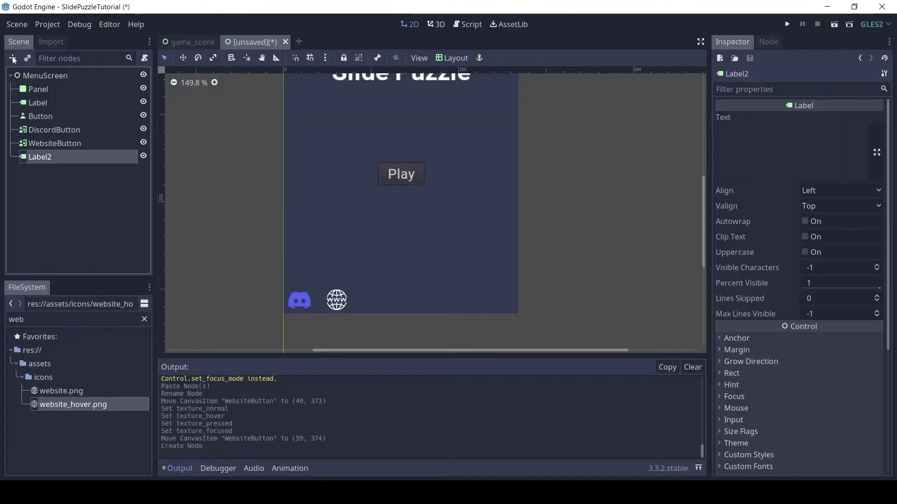
Set the new label's text to 'v.1.0'.
left_click(456, 60)
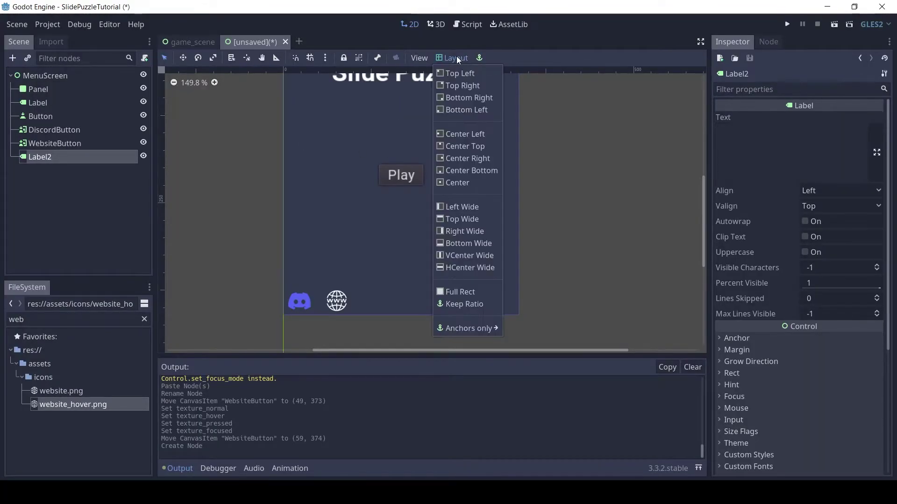
left_click(351, 126)
middle_click_drag(357, 113, 366, 211)
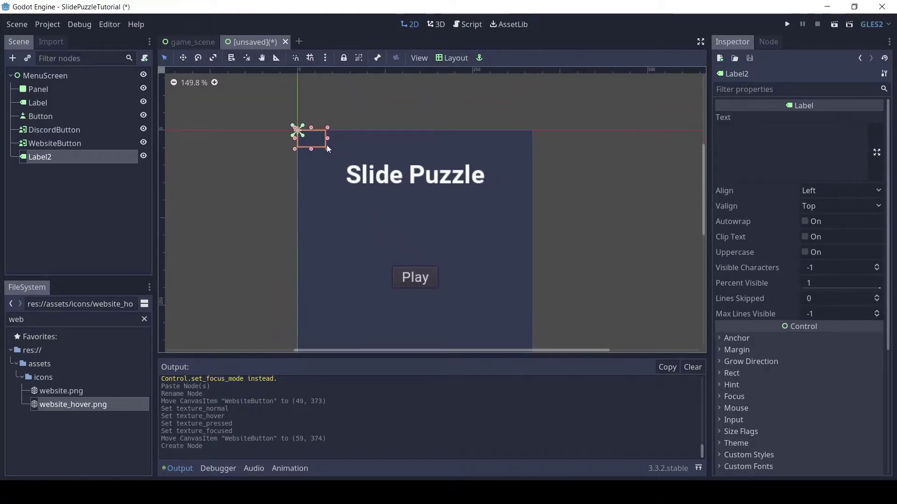
left_click(791, 133)
type("v. 1")
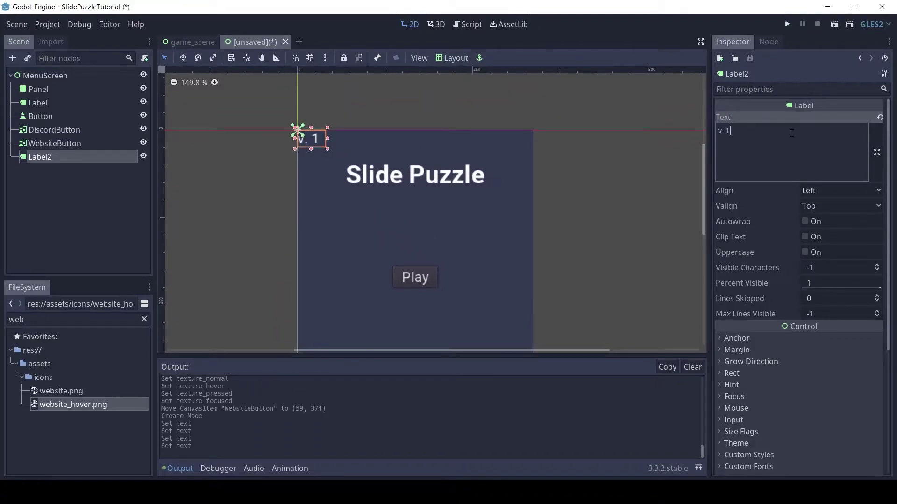
type(".0")
key("Left")
key("Left")
key("Left")
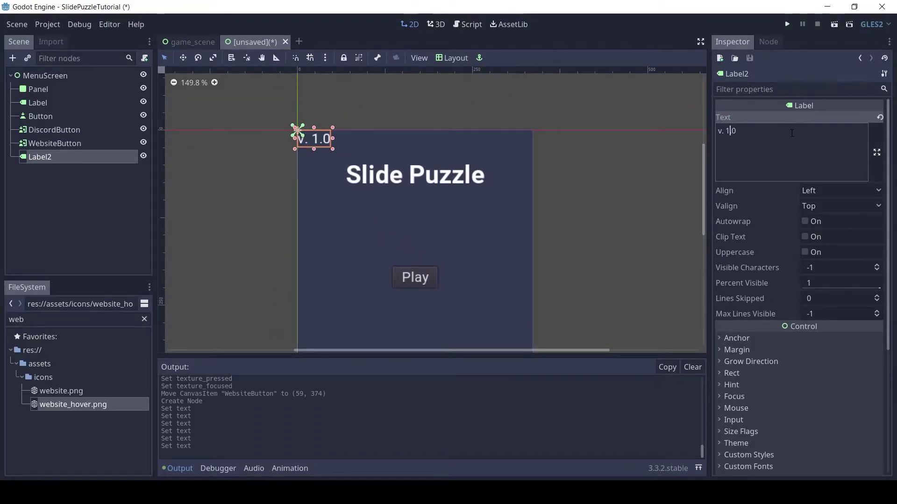
key("BackSpace")
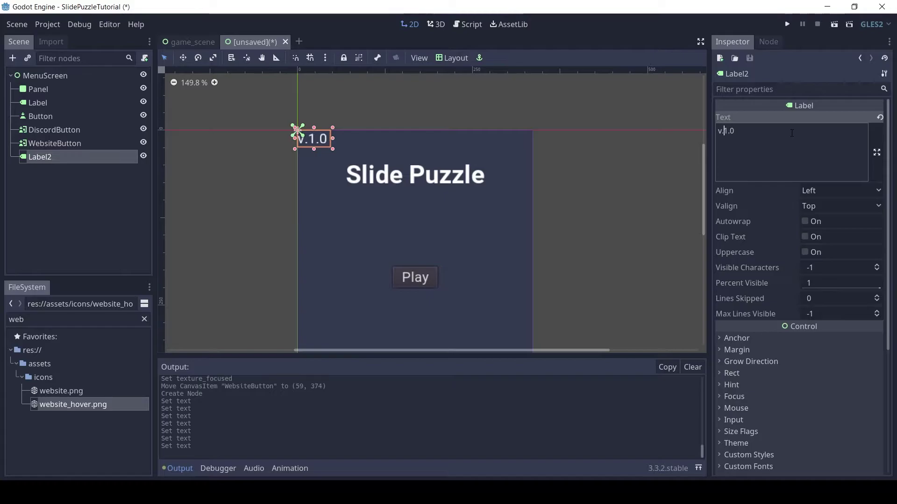
Anchor the v.1.0 label to the menu panel's bottom-right corner.
left_click(455, 58)
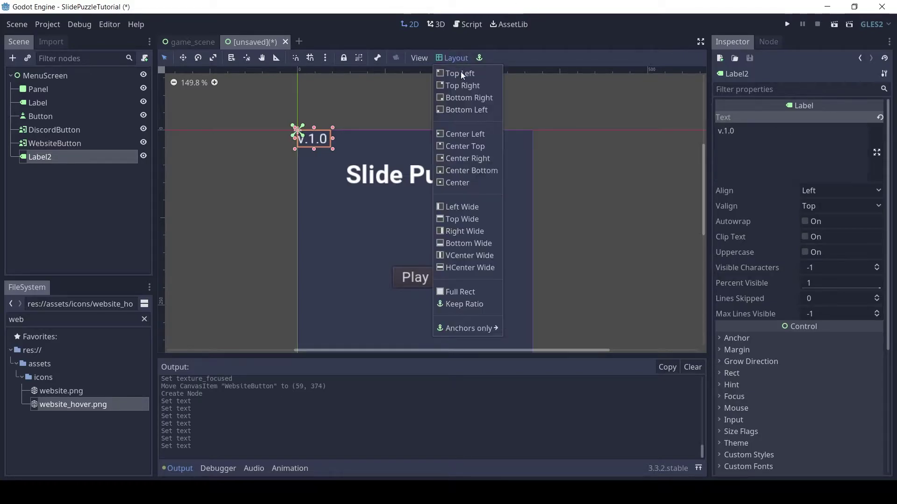
left_click(470, 98)
mouse_move(548, 283)
middle_mouse_down()
mouse_move(539, 131)
mouse_move(534, 290)
middle_mouse_up()
left_click(554, 185)
scroll(568, 155, "down", 1)
Nudge the v.1.0 label slightly left to sit at (286, 381).
left_click(524, 303)
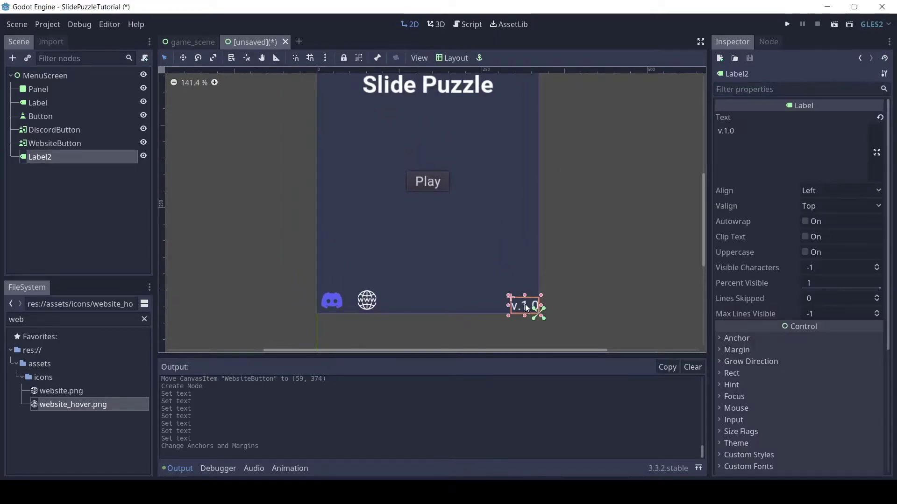
left_click_drag(525, 304, 516, 302)
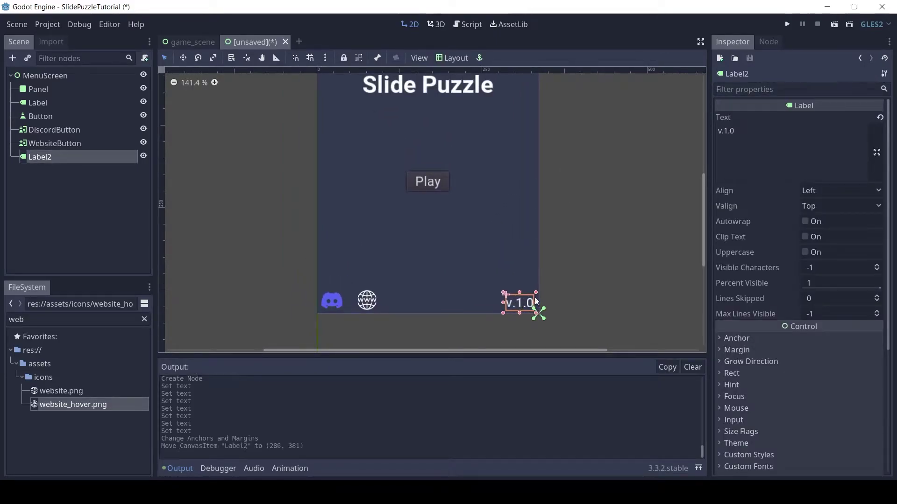
left_click(401, 302)
scroll(610, 182, "down", 6)
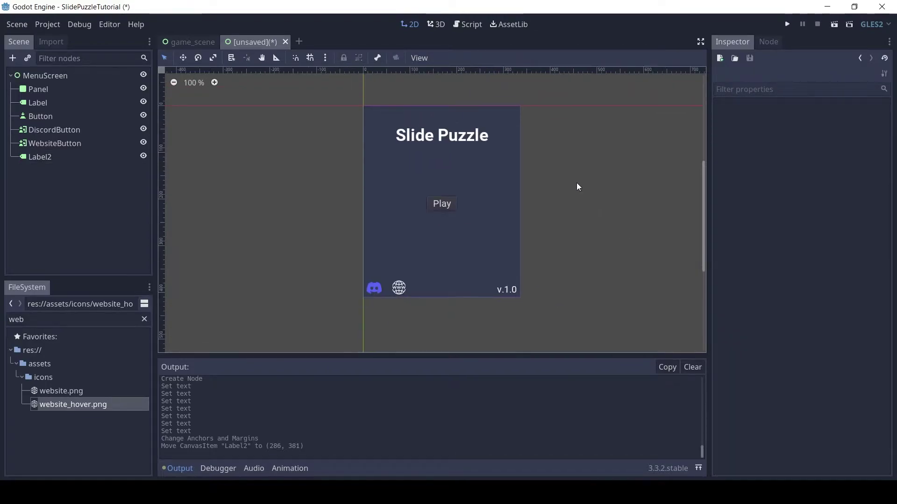
scroll(564, 181, "up", 2)
scroll(560, 187, "up", 3)
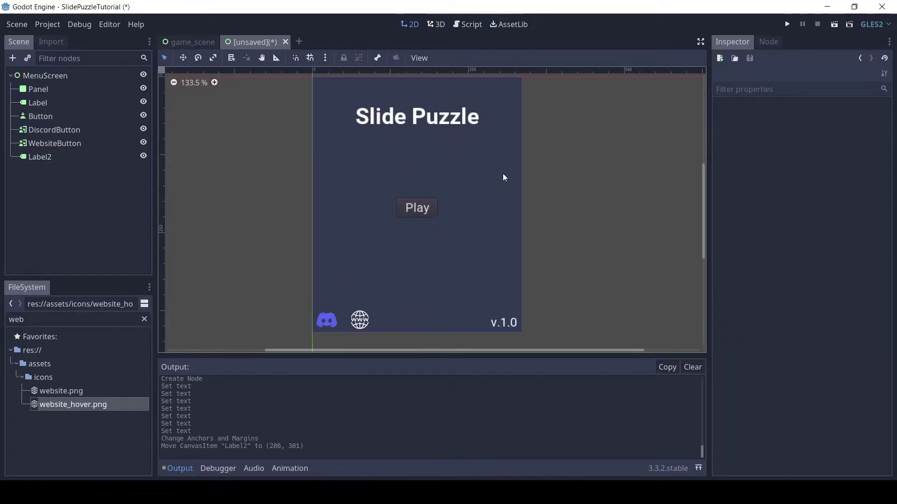
middle_click_drag(502, 173, 529, 170)
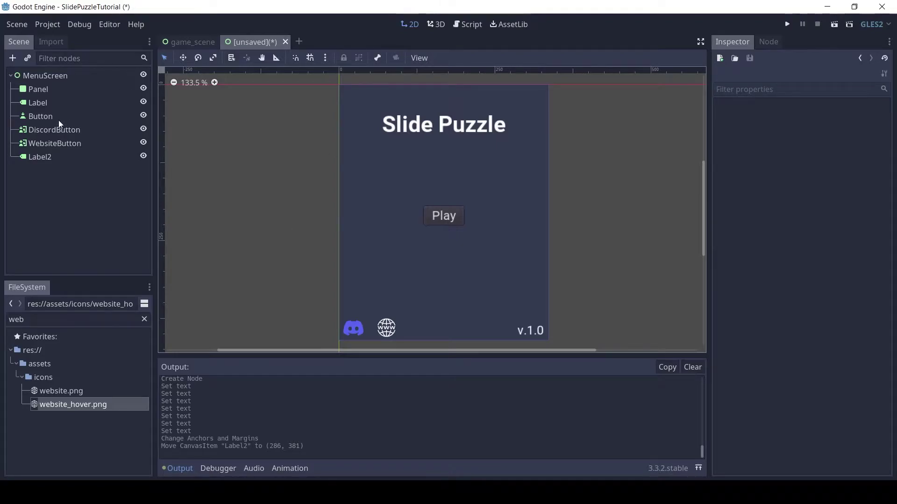
Add an AnimationPlayer child node to MenuScreen, keeping its default name.
left_click(44, 78)
left_click(12, 58)
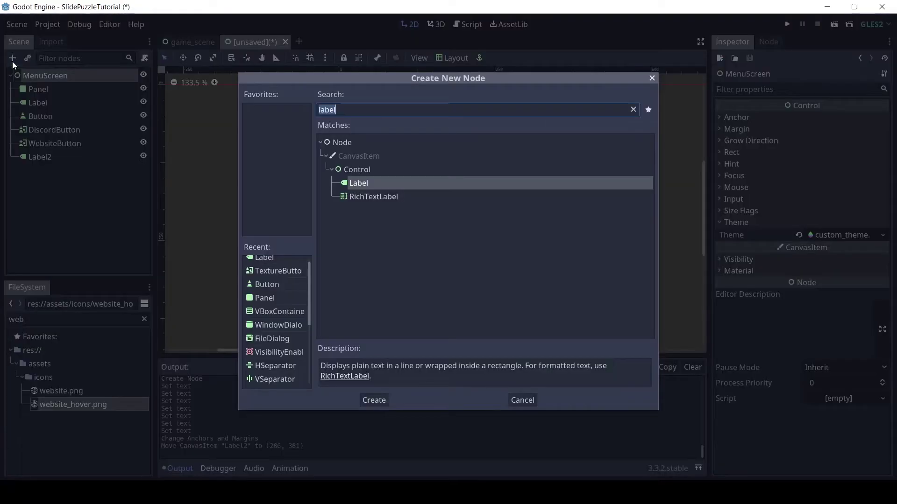
type("animation")
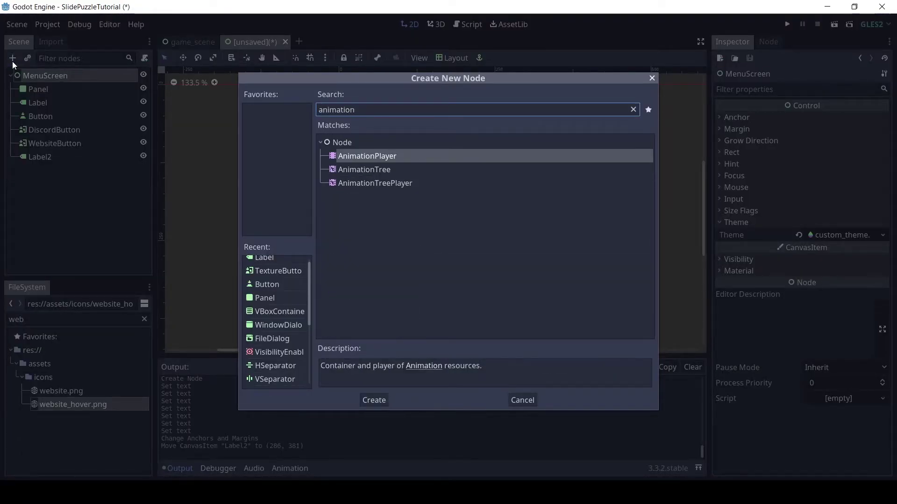
key("Return")
double_click(76, 170)
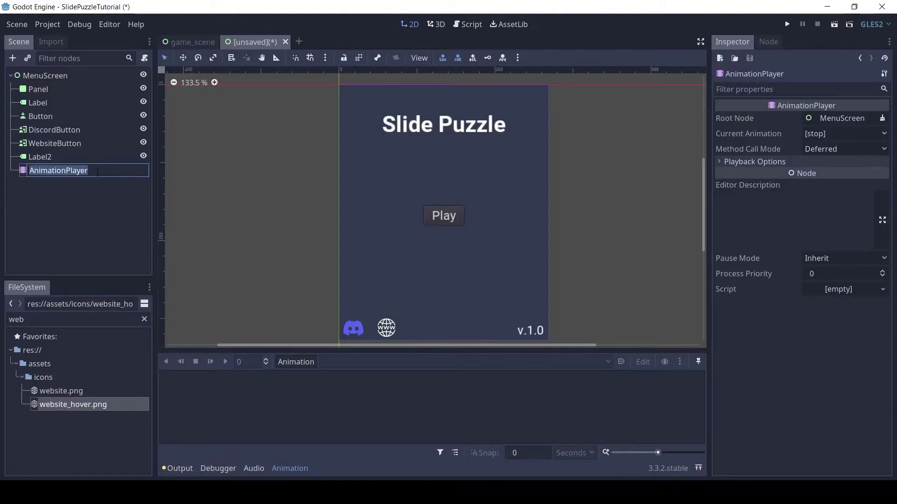
key("Return")
left_click(63, 196)
left_click(54, 170)
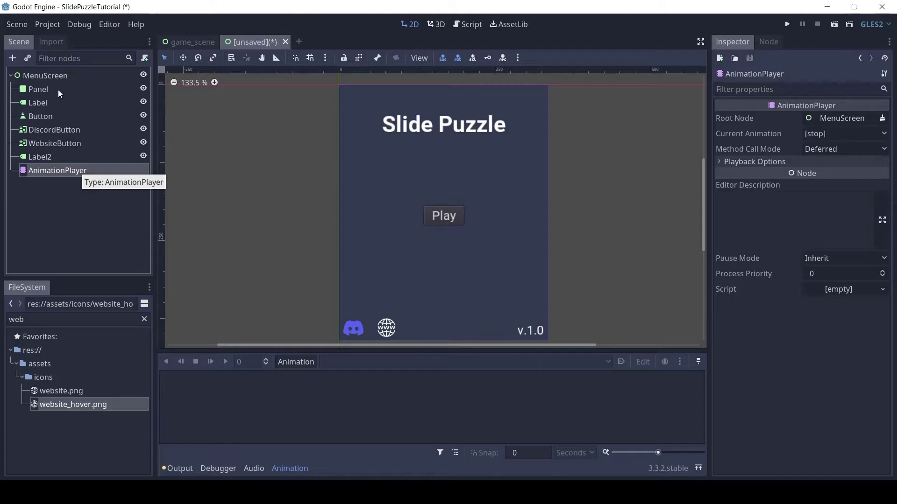
Start saving the scene and create a new 'menu' folder under src/scenes.
key("ctrl+s")
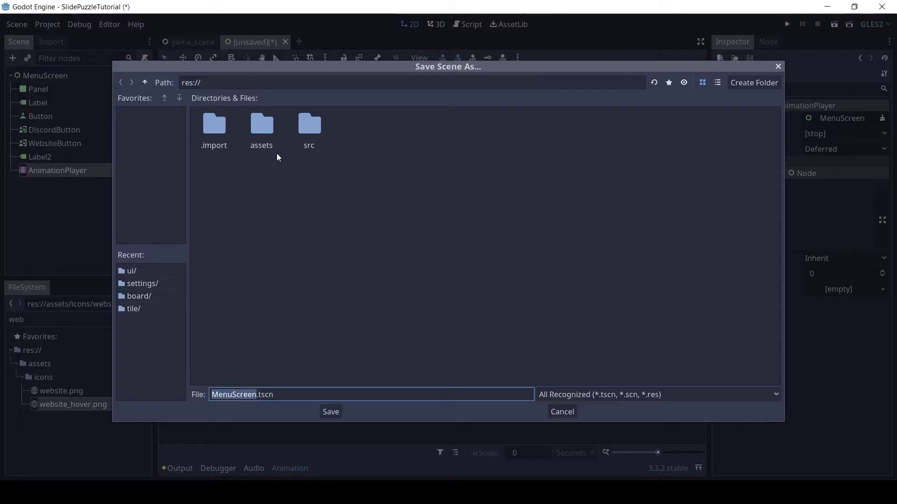
double_click(316, 130)
double_click(211, 135)
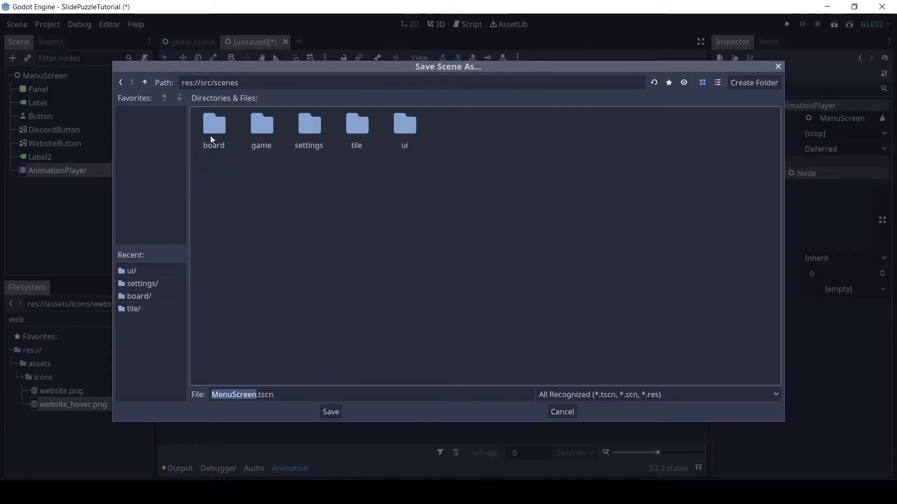
left_click(753, 82)
type("menu")
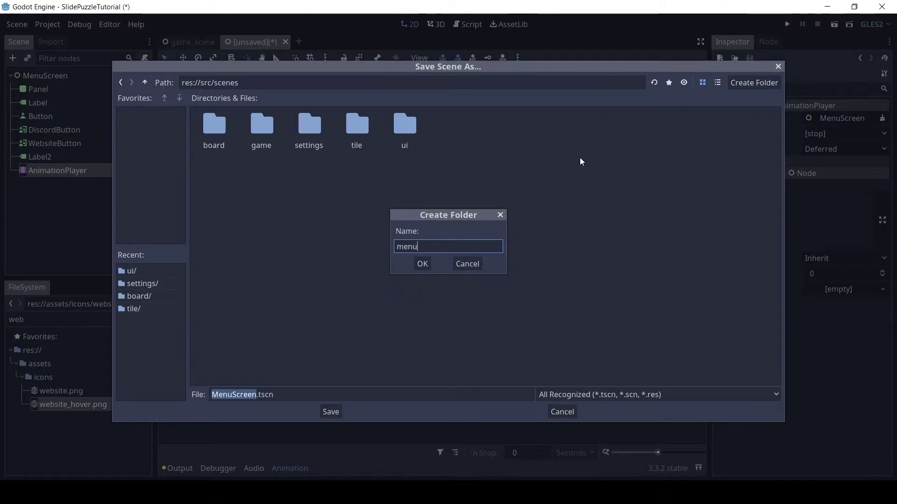
left_click(423, 264)
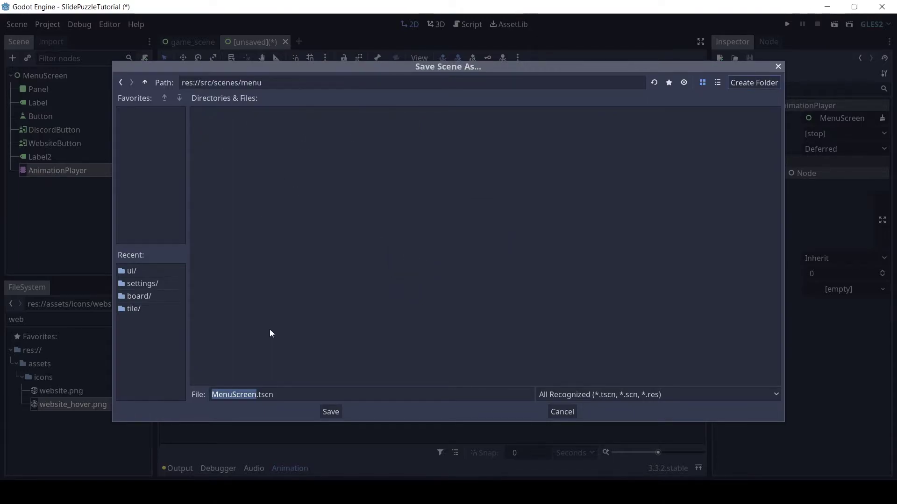
Save the scene in that folder as menu_screen.tscn.
left_click(235, 396)
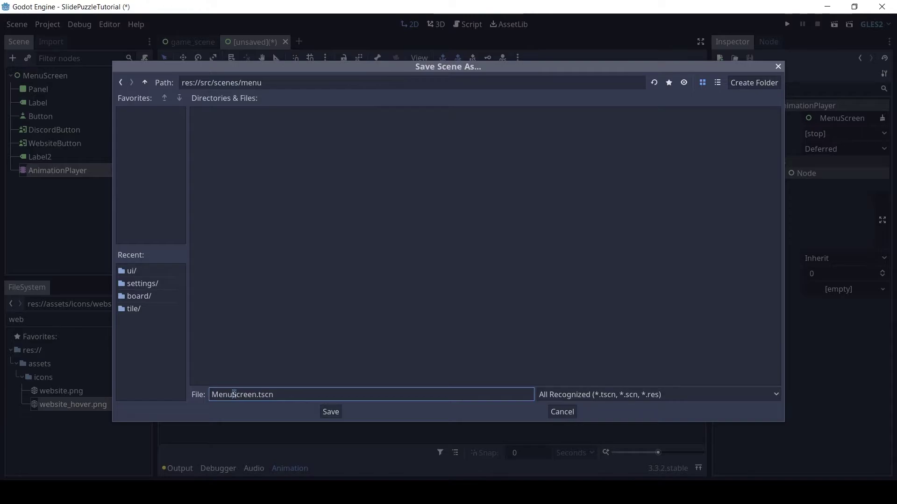
type("_s")
key("Home")
key("Delete")
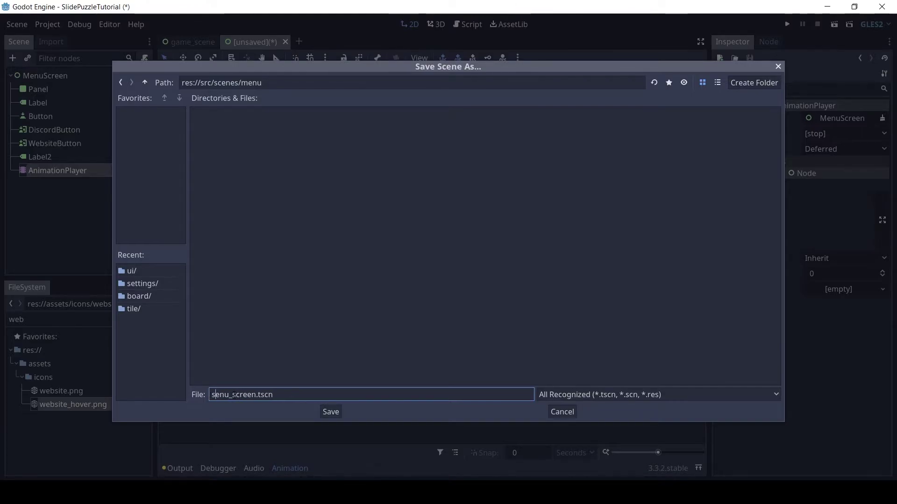
type("m")
left_click(337, 409)
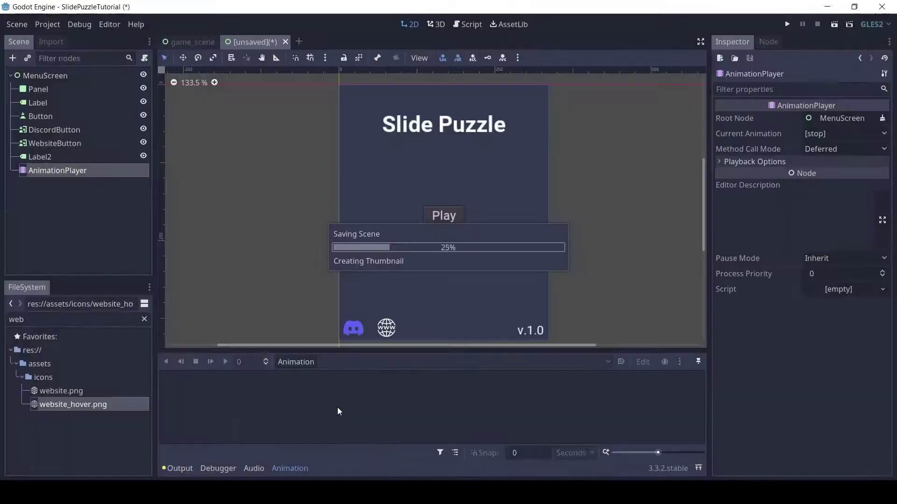
Attach a new menu_screen.gd script to MenuScreen.
left_click(53, 76)
right_click(53, 76)
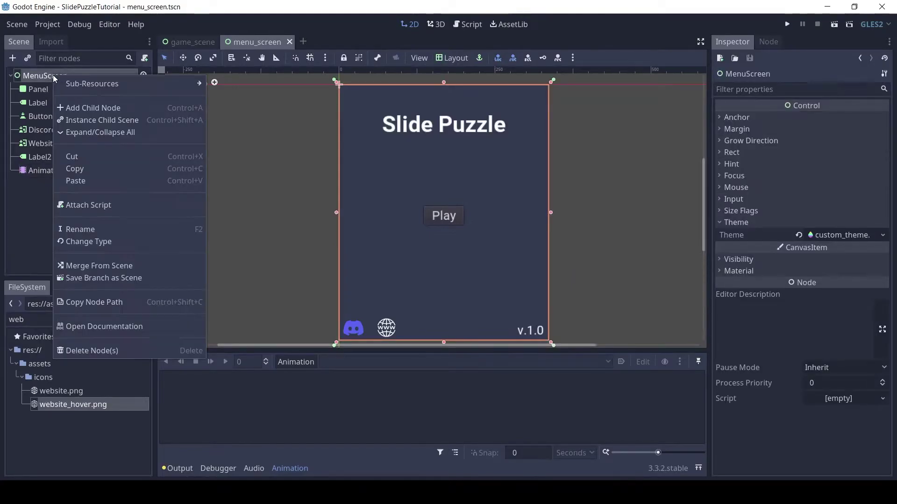
left_click(93, 204)
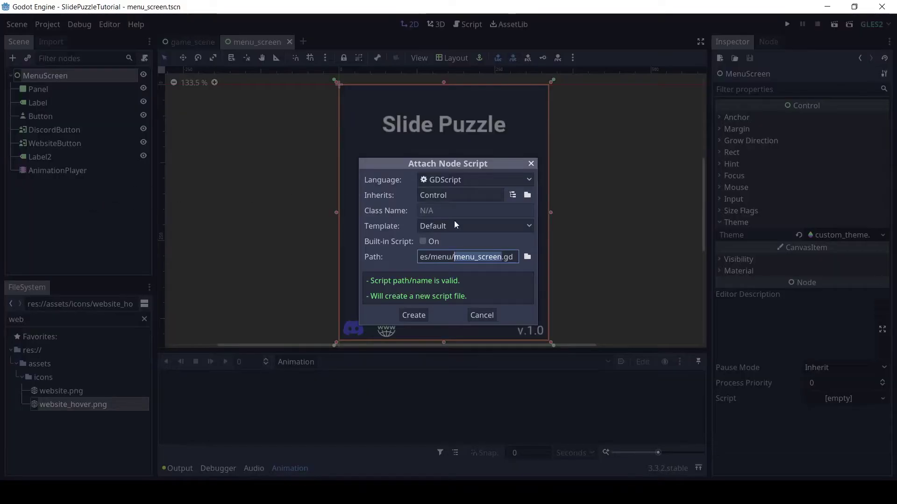
left_click(415, 315)
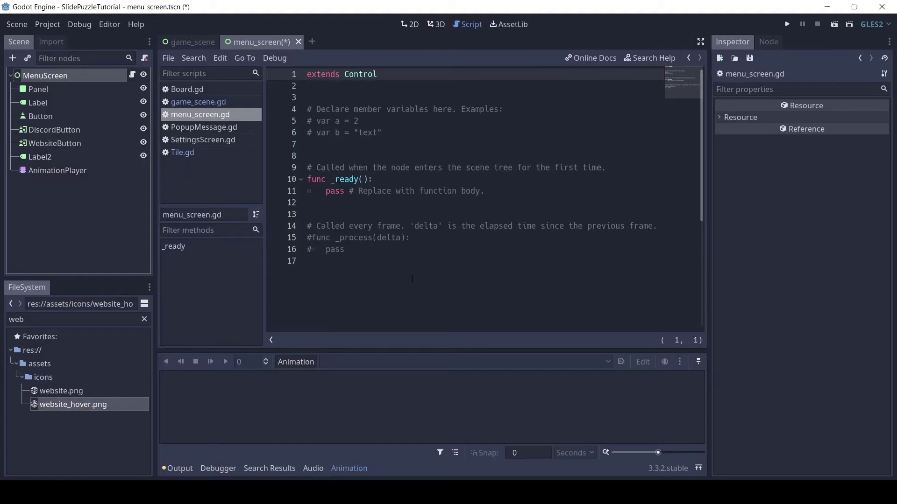
Replace the template code with the prepared menu code.
key("ctrl+a")
key("Delete")
key("ctrl+v")
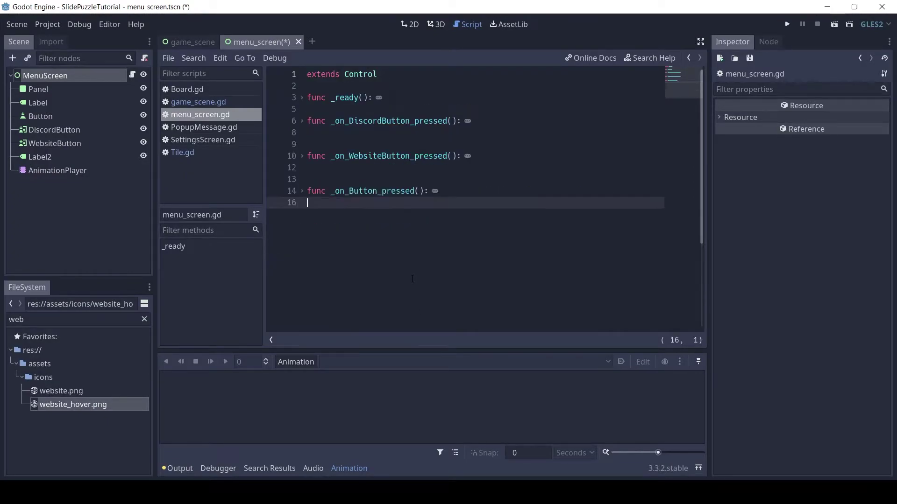
left_click(336, 87)
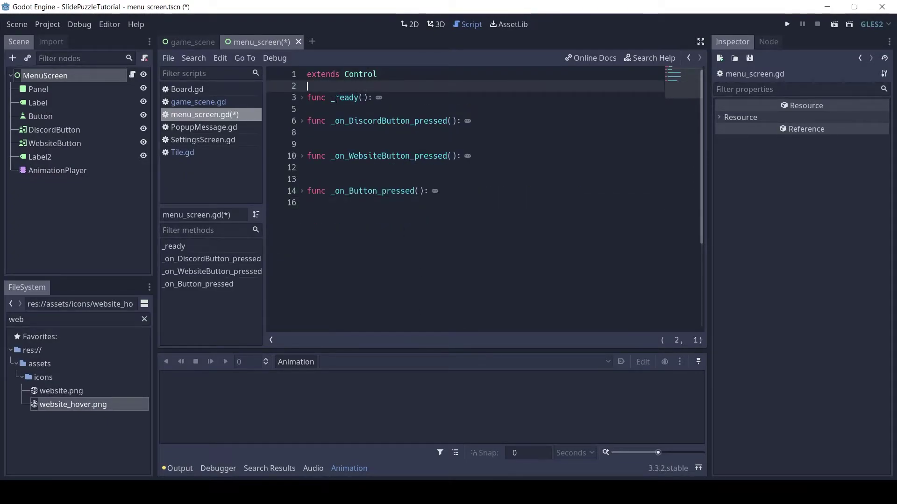
Review the _ready function's $AnimationPlayer call and the Discord handler's shell_open link.
left_click(303, 99)
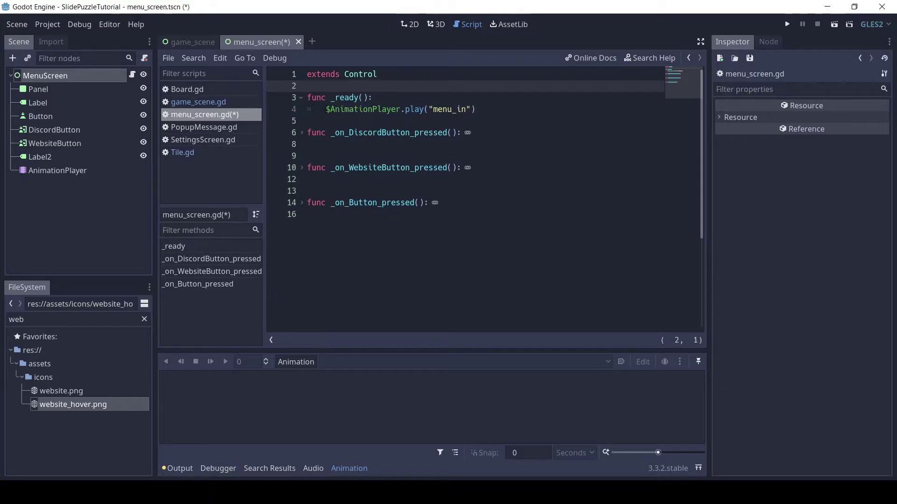
left_click_drag(326, 109, 469, 109)
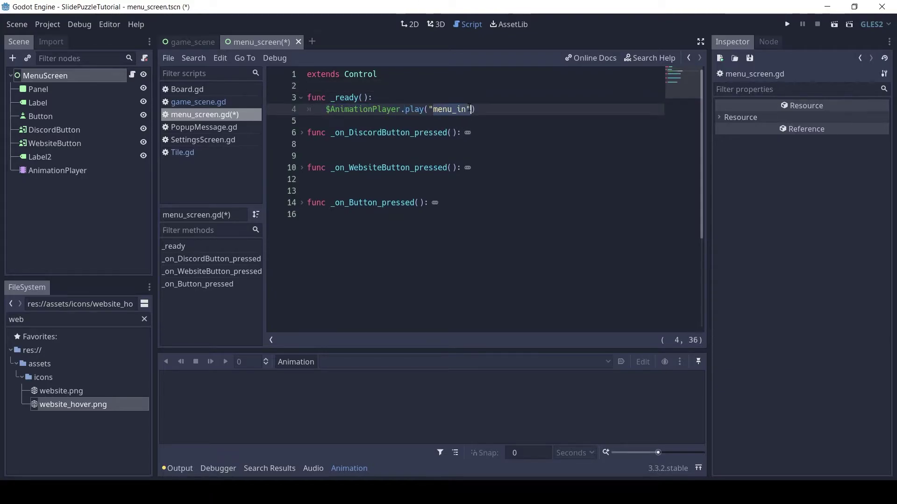
left_click(303, 98)
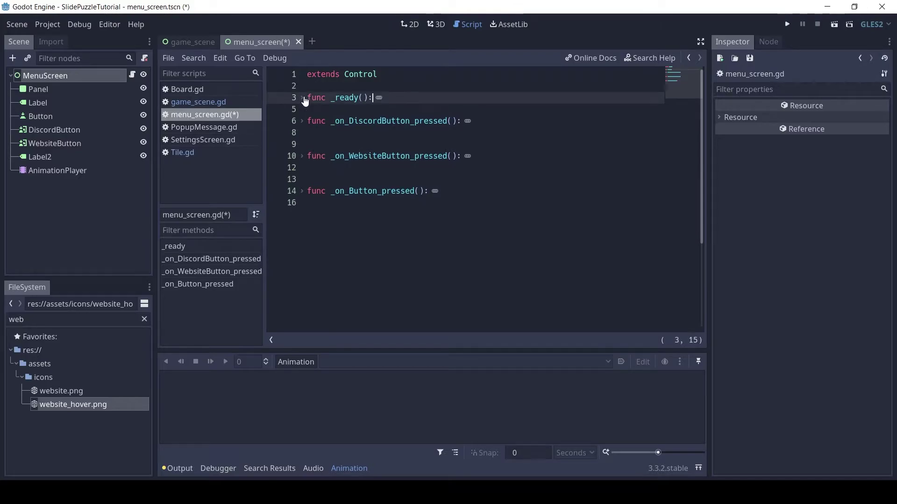
double_click(392, 121)
left_click(302, 121)
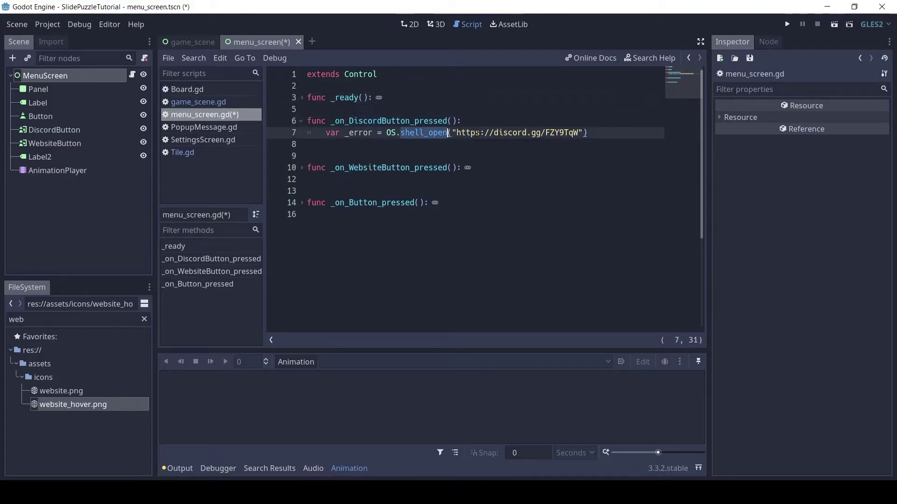
triple_click(434, 134)
left_click_drag(591, 133, 443, 132)
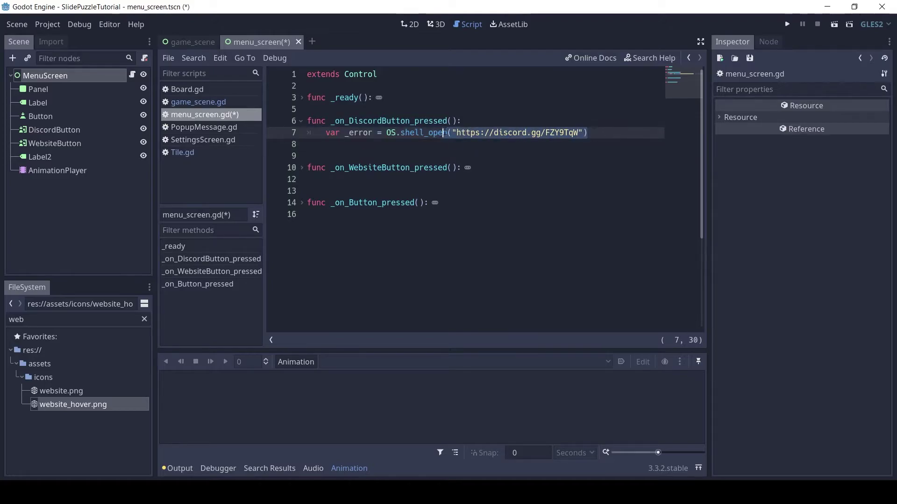
left_click(302, 121)
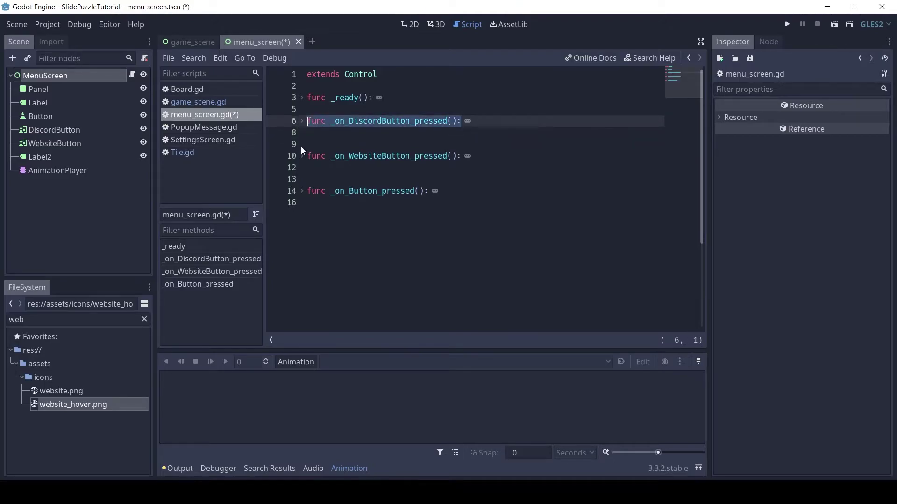
Review the website handler's link and unfold _on_Button_pressed.
left_click(303, 156)
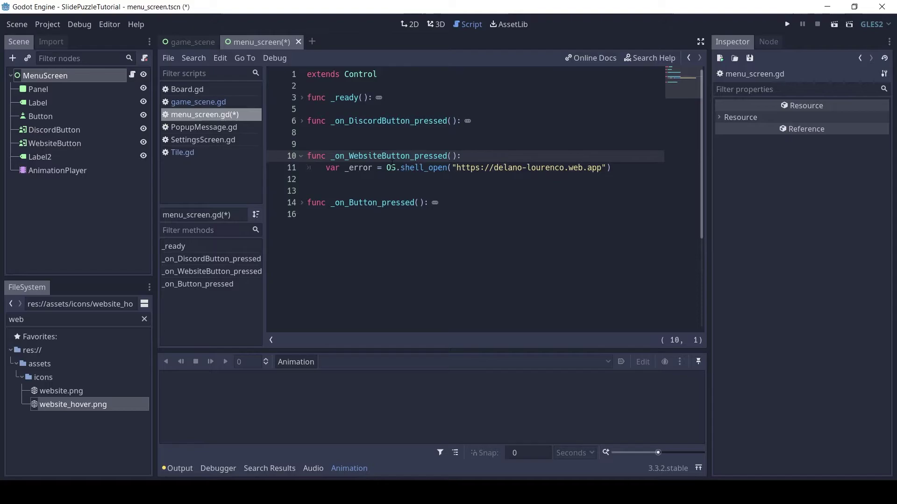
left_click_drag(387, 168, 591, 167)
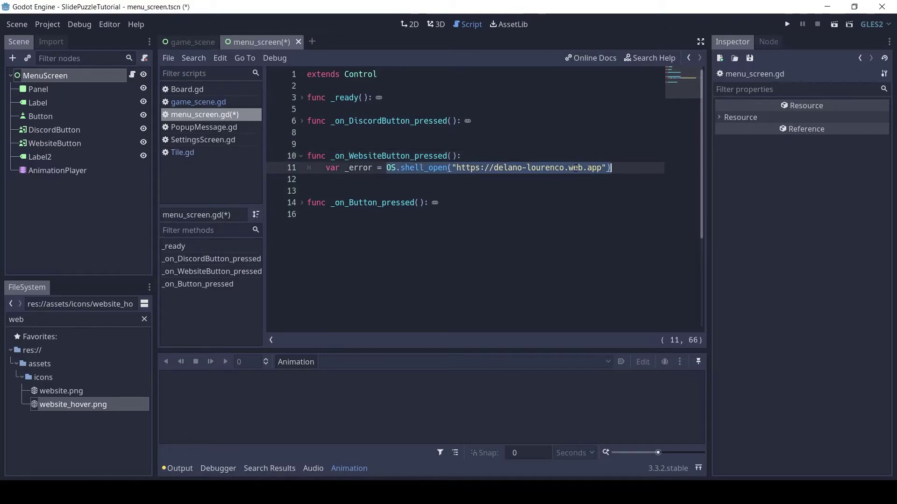
double_click(579, 168)
left_click(302, 156)
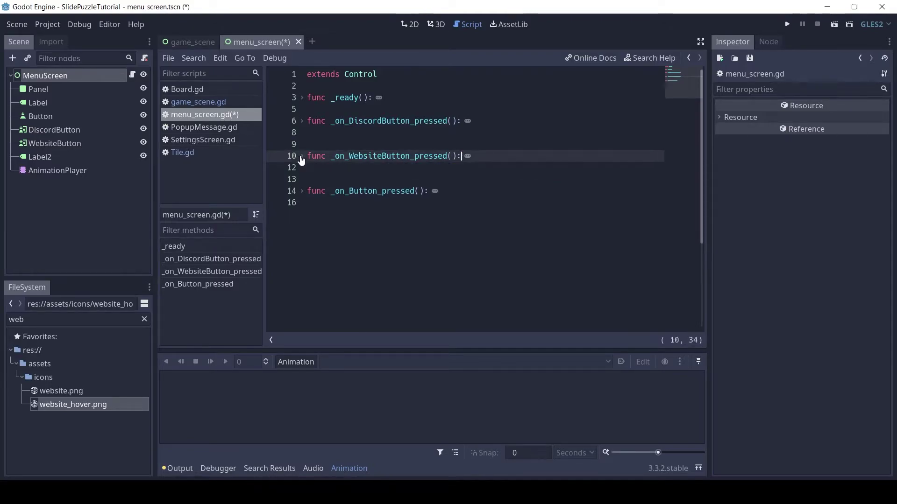
left_click(302, 191)
Select the game_scene.tscn path string inside _on_Button_pressed.
left_click(344, 191)
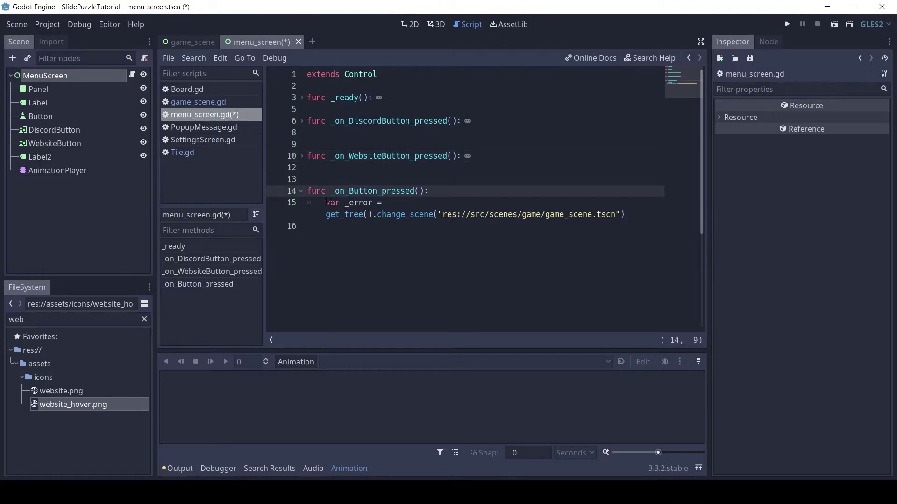
left_click_drag(325, 202, 382, 203)
left_click(318, 215)
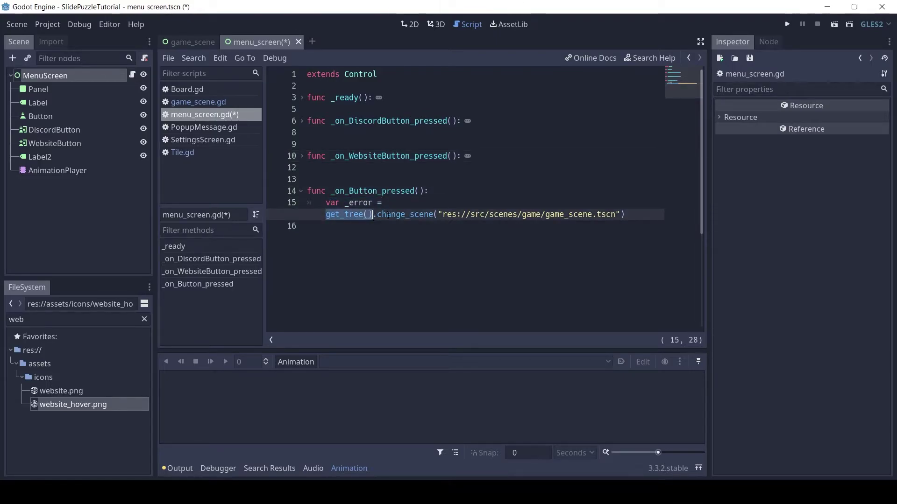
left_click(443, 215)
left_click_drag(443, 214, 620, 215)
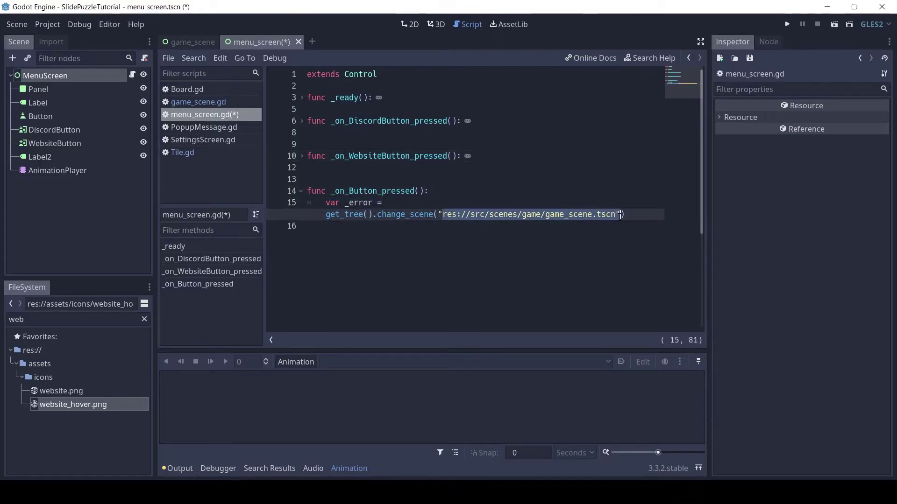
Clear the FileSystem filter and locate src/scenes/game/game_scene.tscn to confirm the path.
left_click(36, 323)
key("BackSpace")
key("BackSpace")
key("BackSpace")
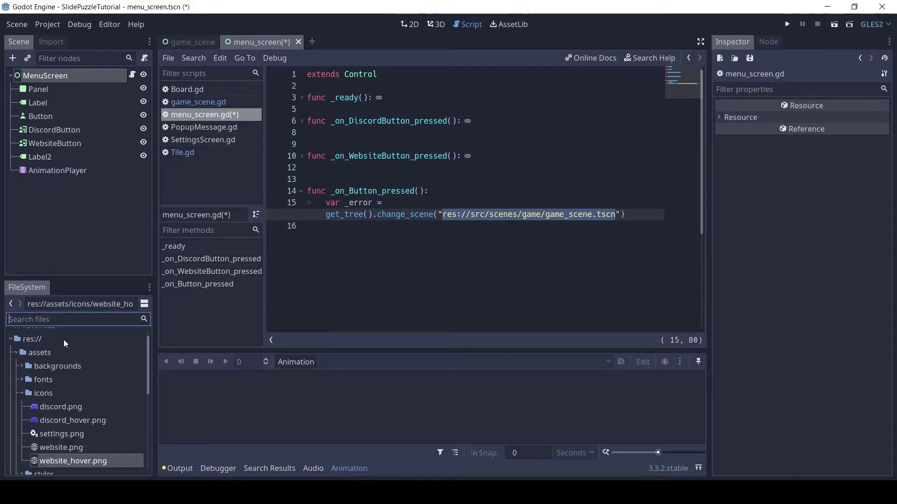
left_click(17, 354)
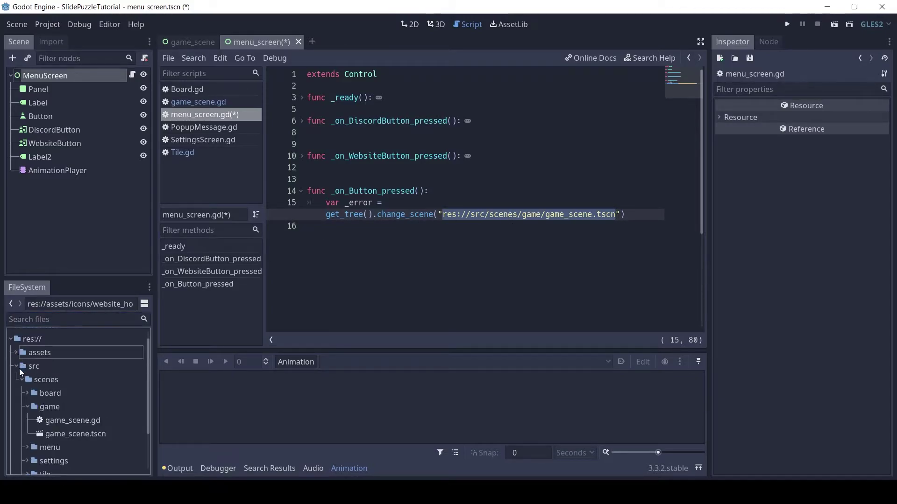
left_click(35, 367)
left_click(68, 380)
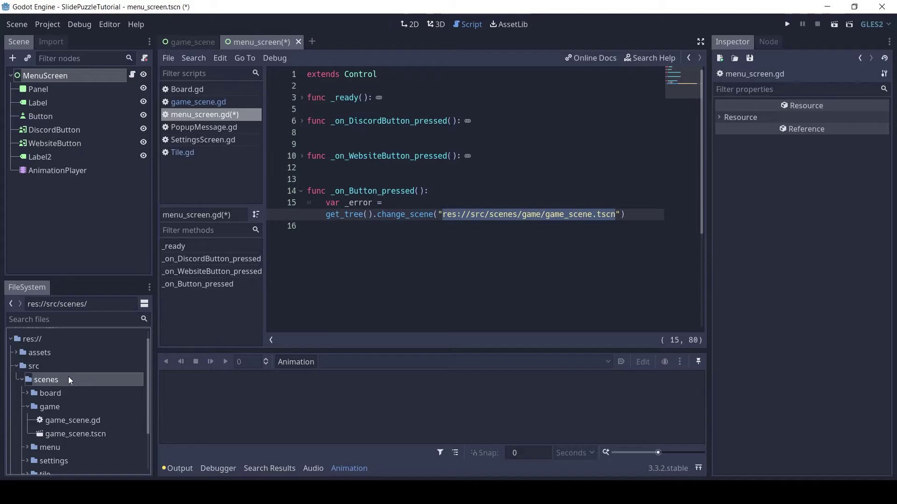
left_click(66, 408)
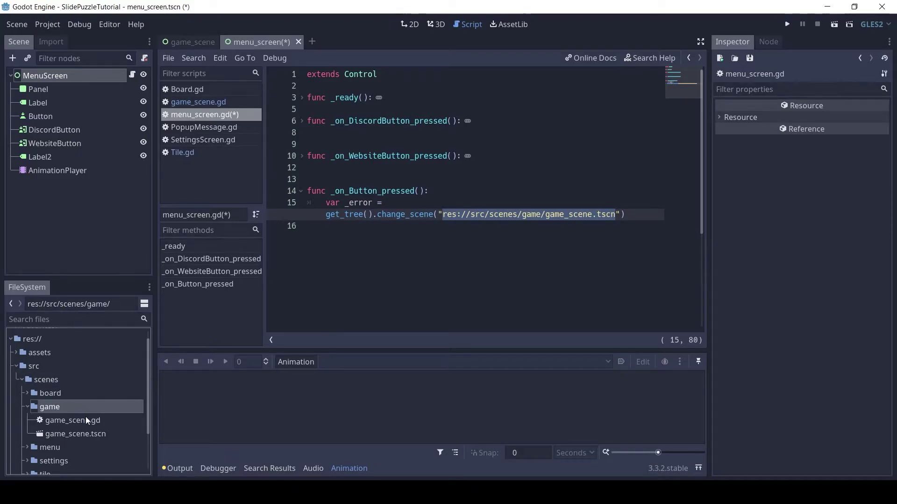
left_click(86, 419)
left_click(91, 432)
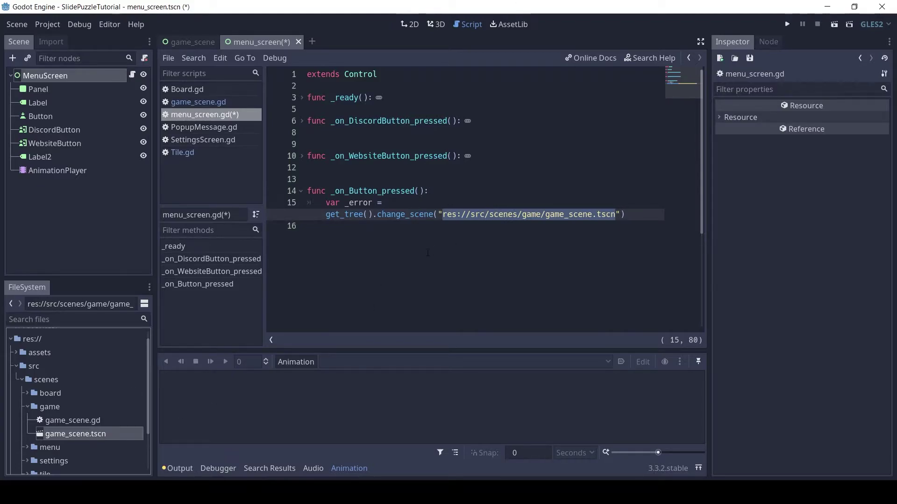
Return to the menu screen's 2D layout.
left_click(429, 214)
scroll(401, 216, "down", 2)
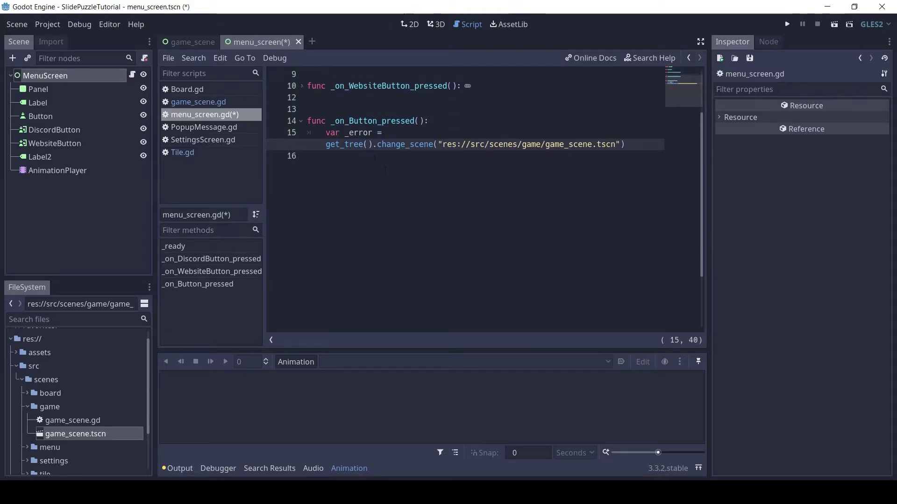
left_click(57, 75)
Create a new animation named menu_in on the AnimationPlayer.
left_click(61, 169)
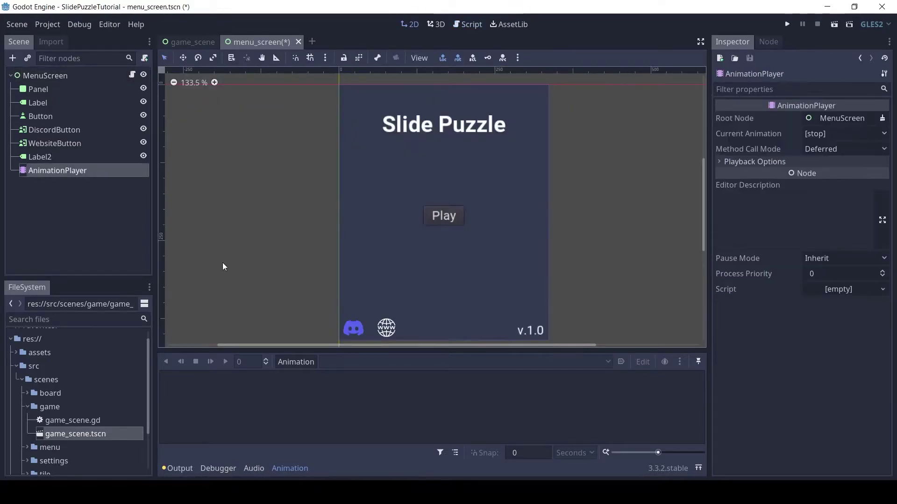
left_click(287, 362)
left_click(296, 291)
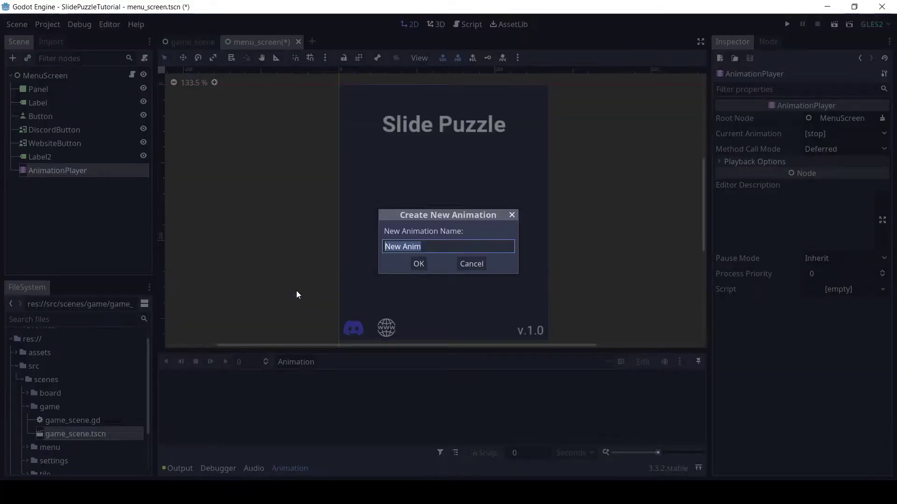
type("menu_in")
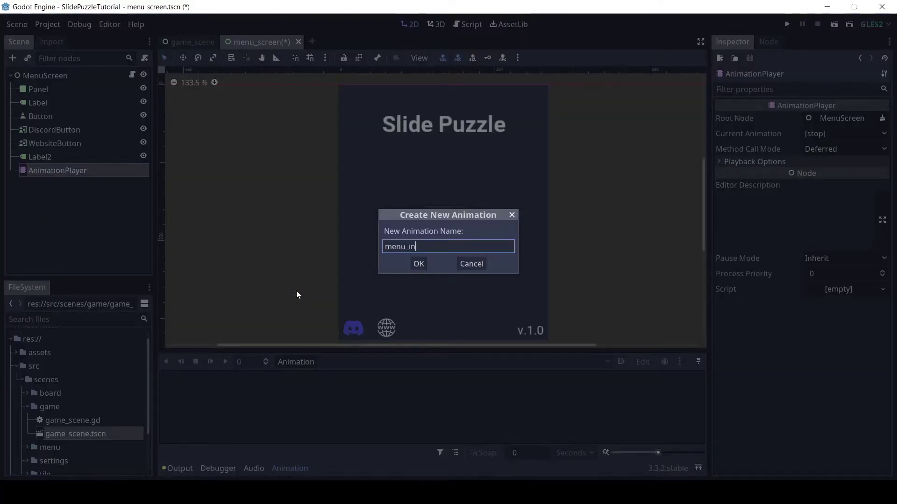
key("Return")
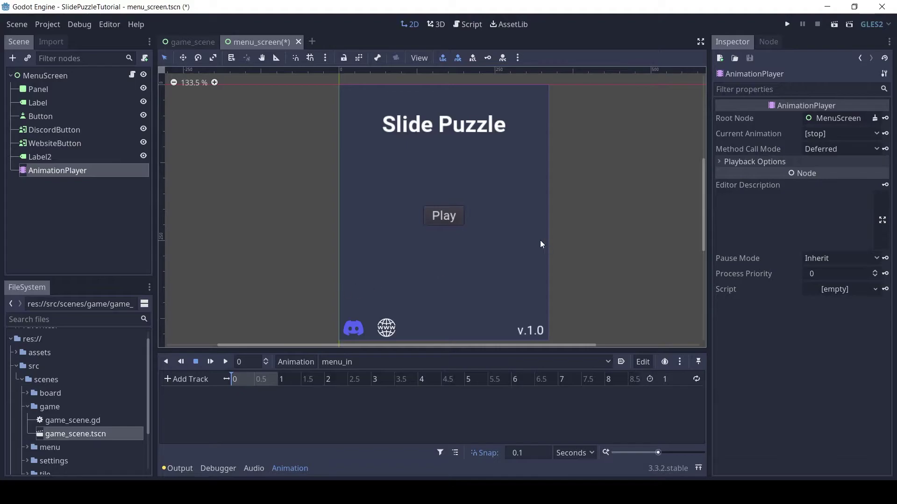
Key the Slide Puzzle label's rect_position at 0 s, then move the playhead to 0.5 s.
scroll(464, 267, "up", 1)
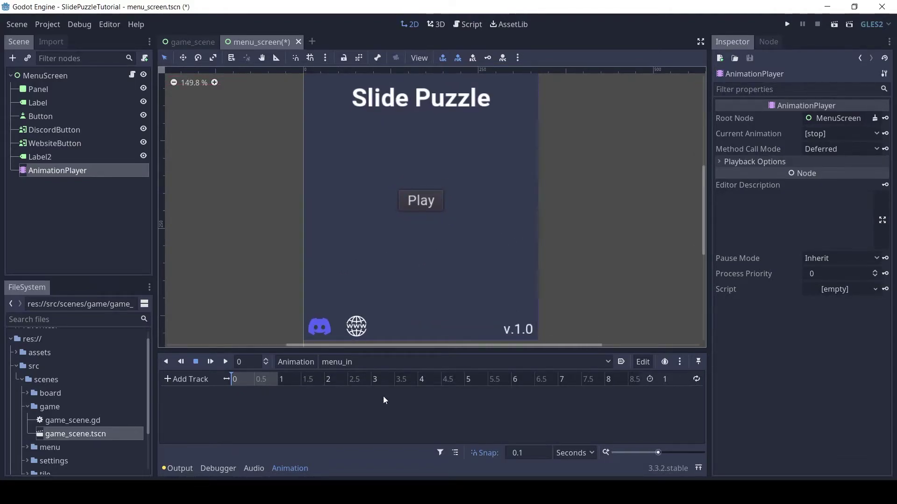
left_click_drag(656, 455, 671, 455)
scroll(580, 195, "down", 3)
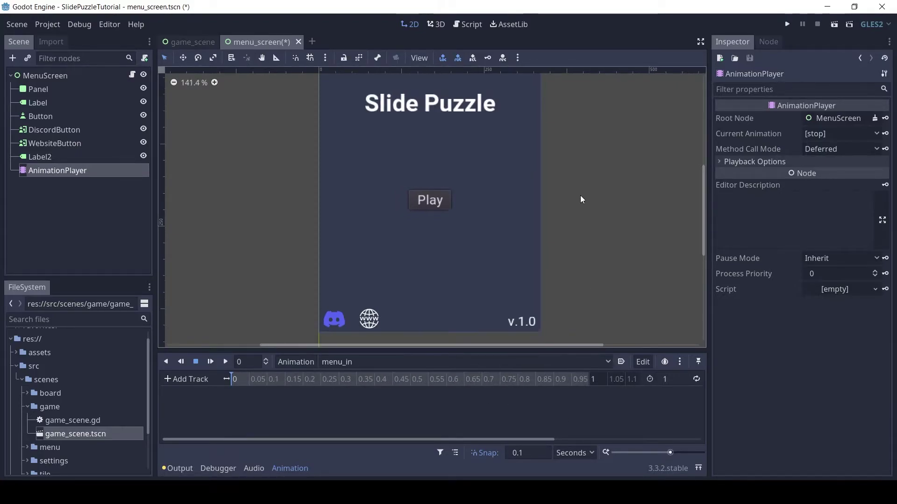
scroll(539, 202, "down", 2)
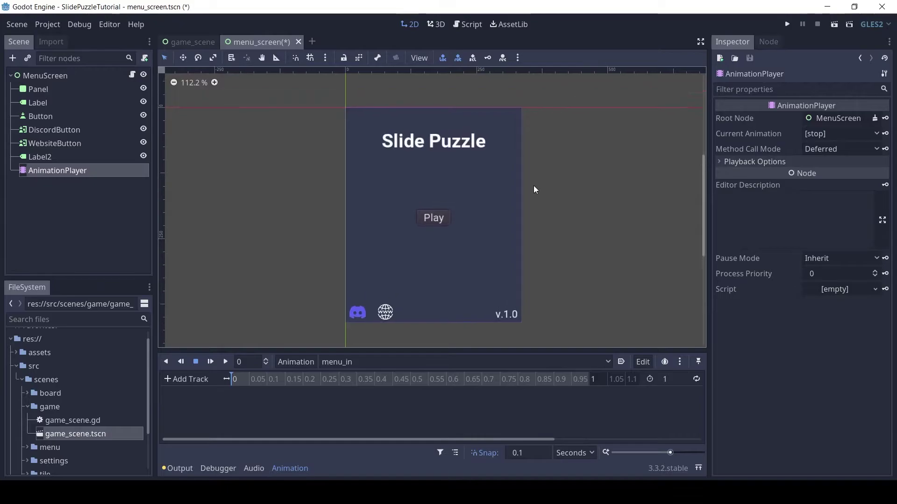
left_click(458, 148)
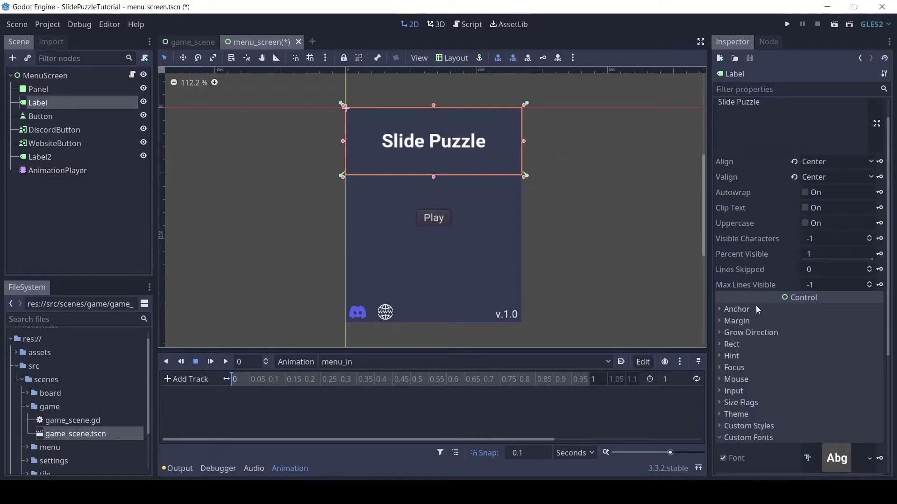
left_click(733, 345)
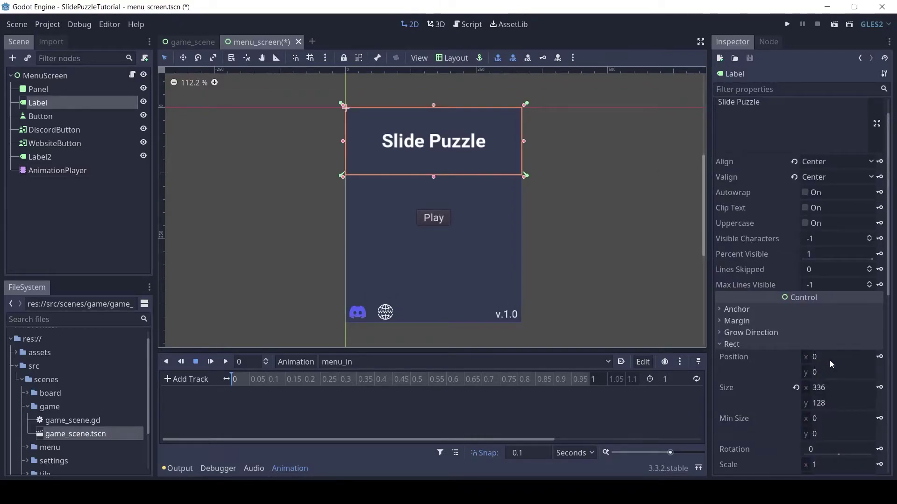
left_click(879, 358)
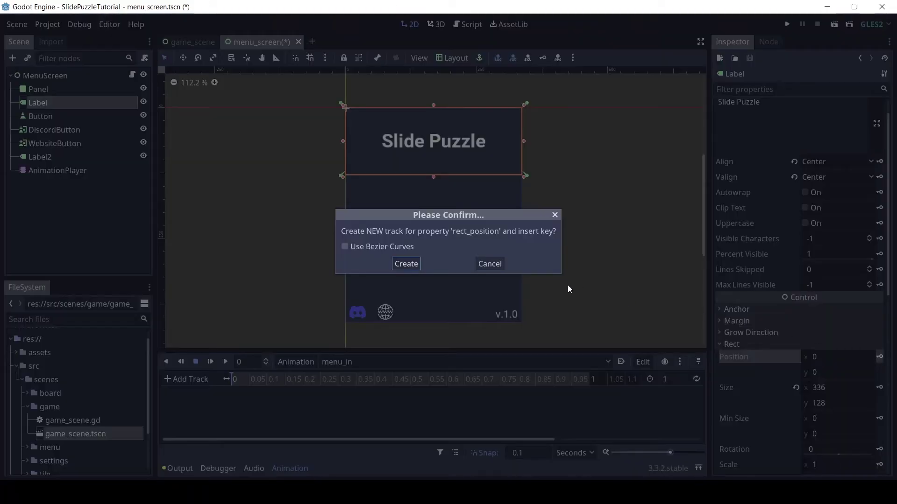
left_click(406, 264)
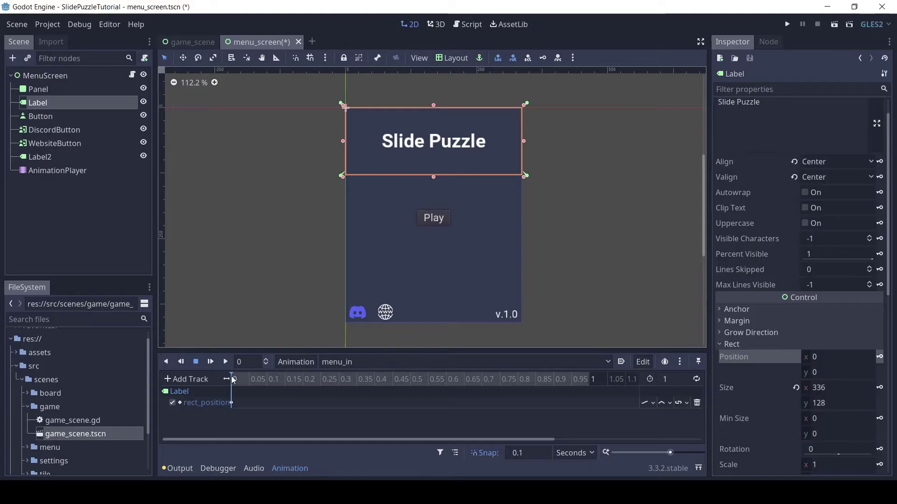
left_click_drag(244, 380, 456, 381)
left_click_drag(393, 380, 408, 380)
Duplicate the label's position key to 0.5 s and 0.1 s.
left_click(408, 402)
left_click_drag(260, 399, 225, 416)
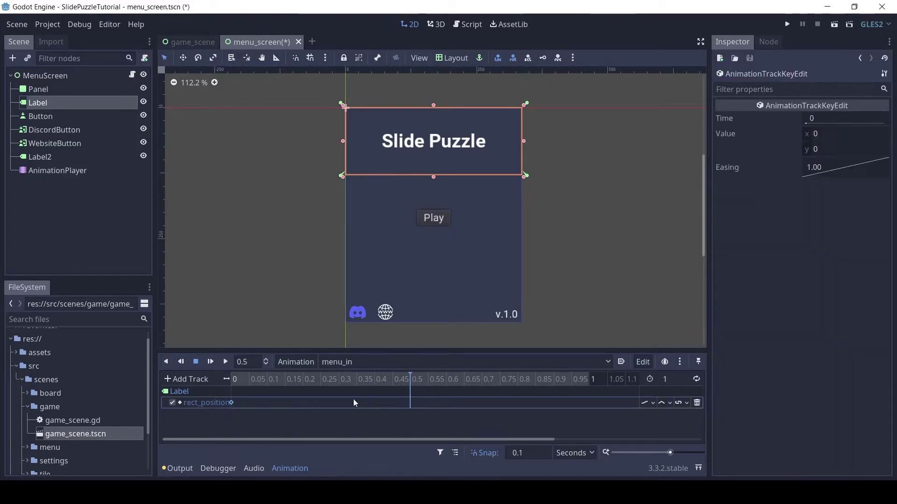
right_click(406, 399)
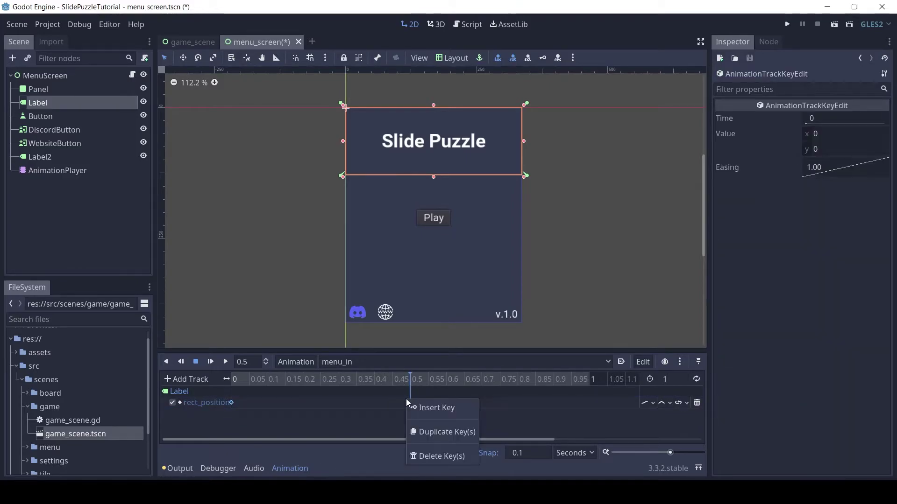
left_click(427, 432)
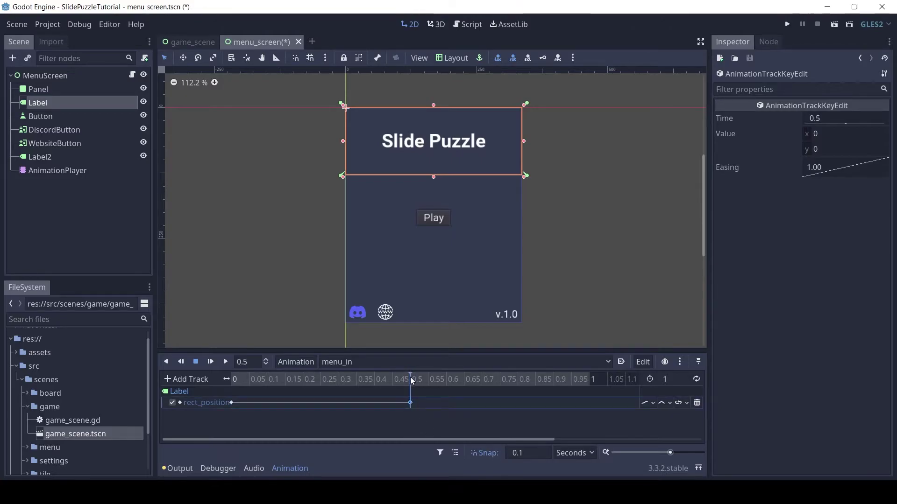
left_click(361, 380)
right_click(265, 402)
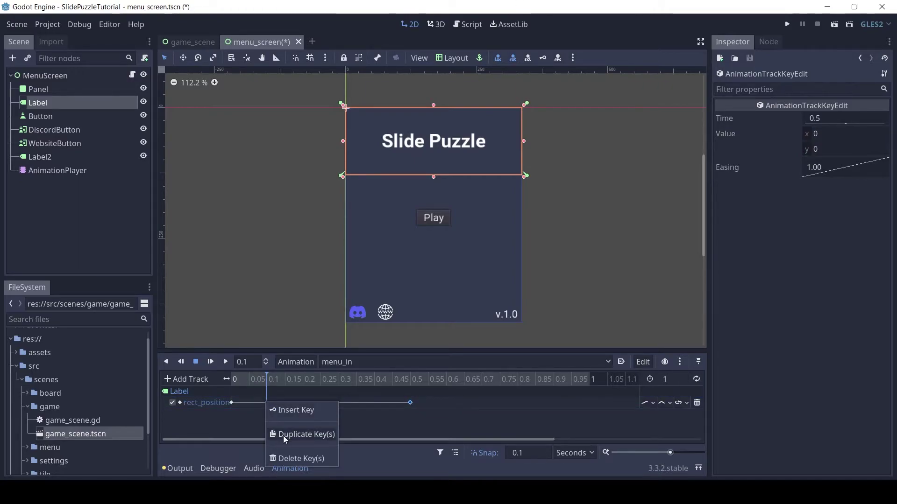
left_click(283, 434)
Set the x position to 350 on both the 0.1 s and 0 s keys.
left_click(267, 402)
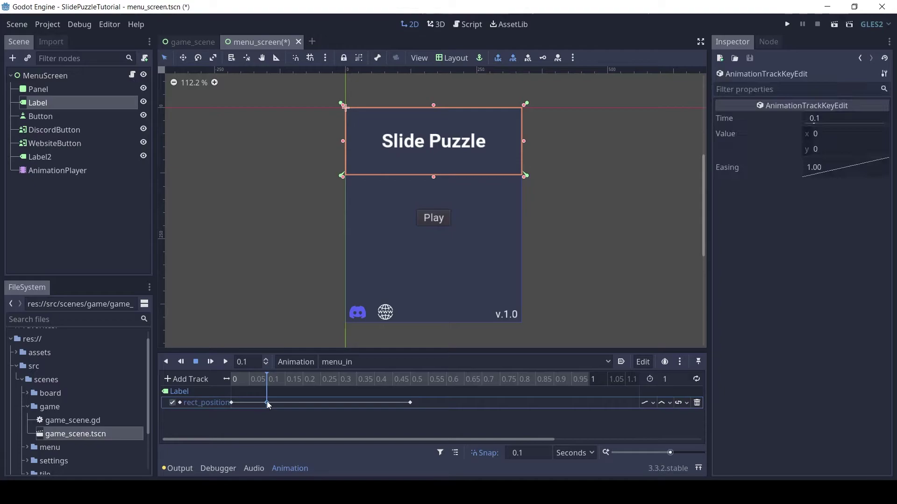
left_click(827, 134)
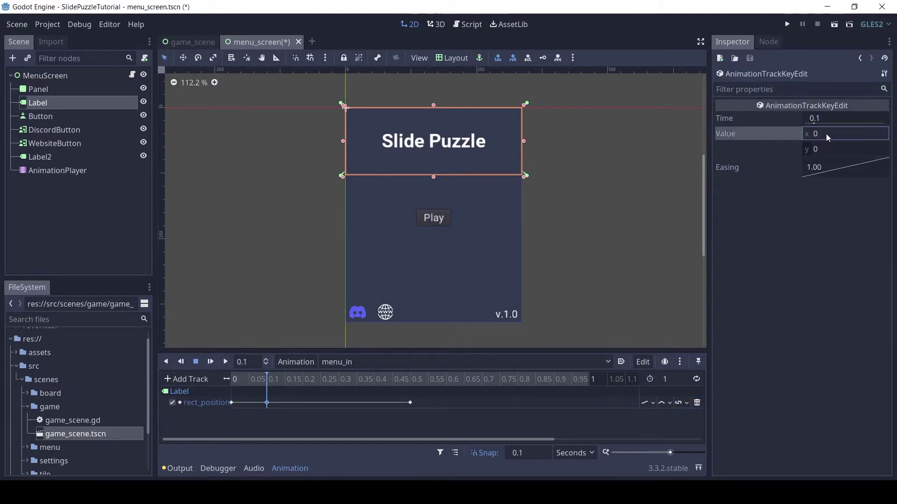
type("350")
key("Return")
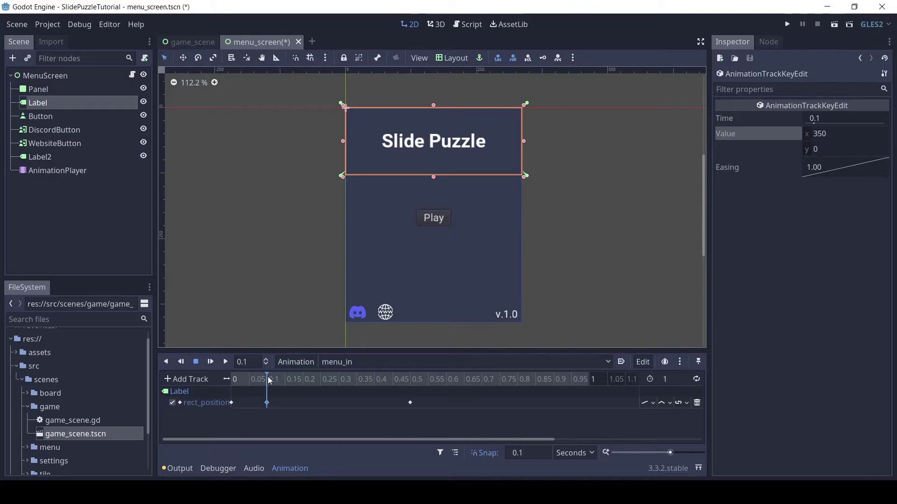
left_click(230, 403)
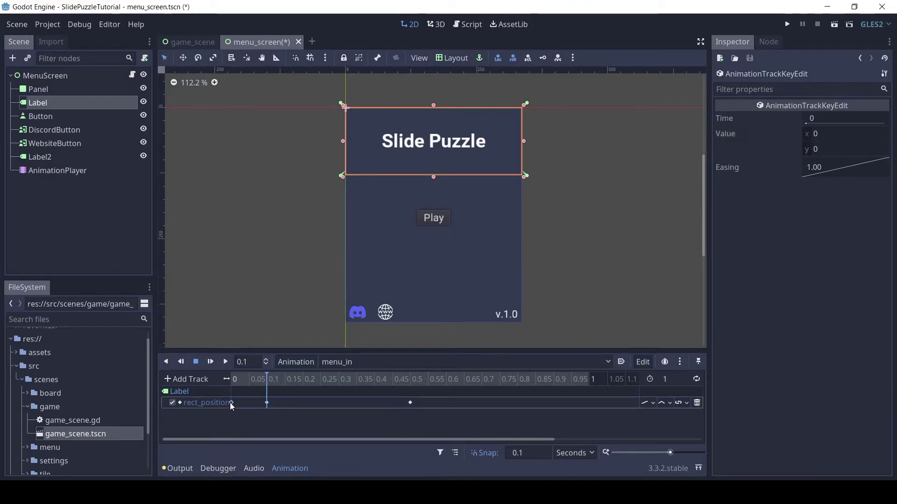
left_click(839, 139)
type("350")
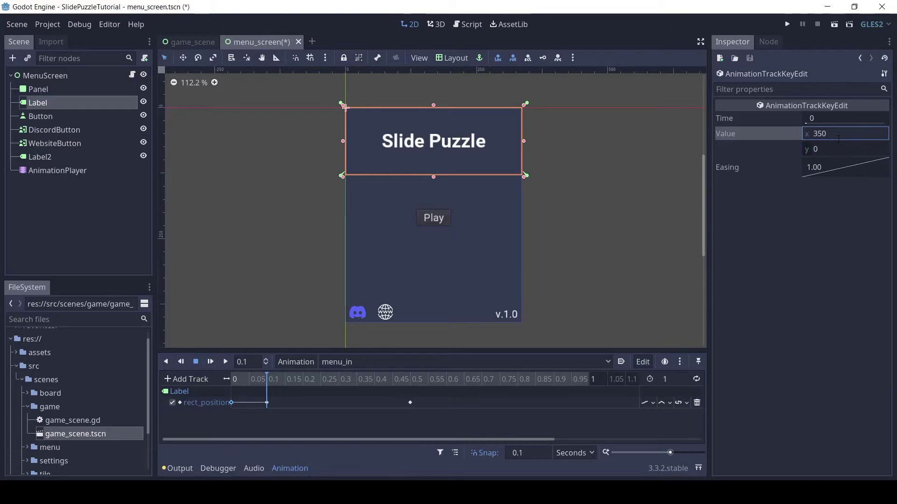
key("Return")
Preview the menu_in slide-in, changing the timeline snap to 0.01 s.
left_click_drag(266, 381, 231, 379)
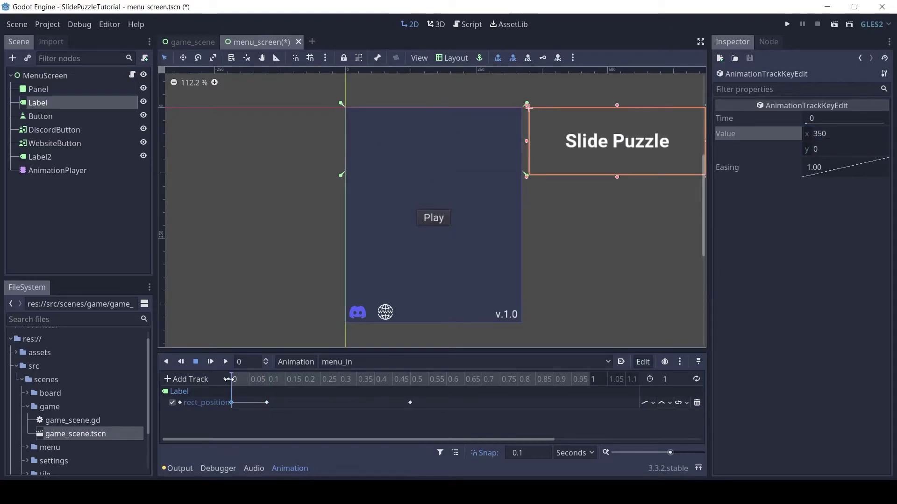
left_click_drag(291, 380, 217, 380)
left_click(535, 453)
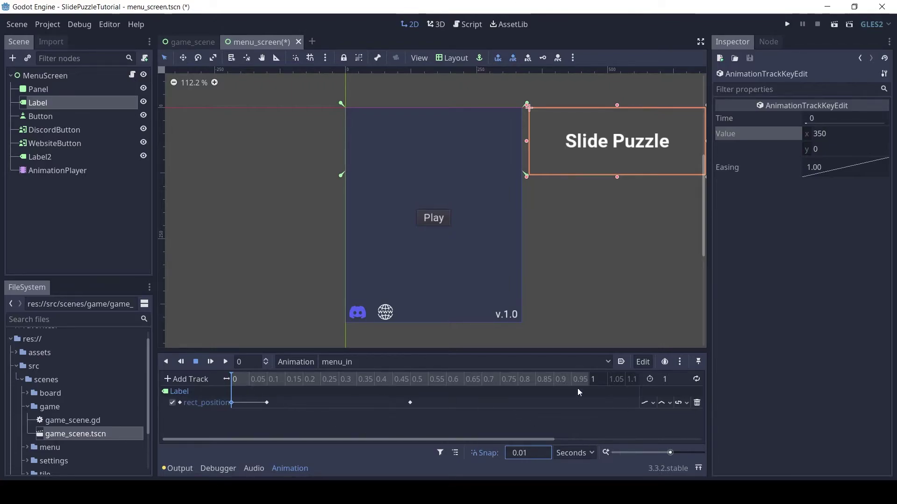
left_click(210, 361)
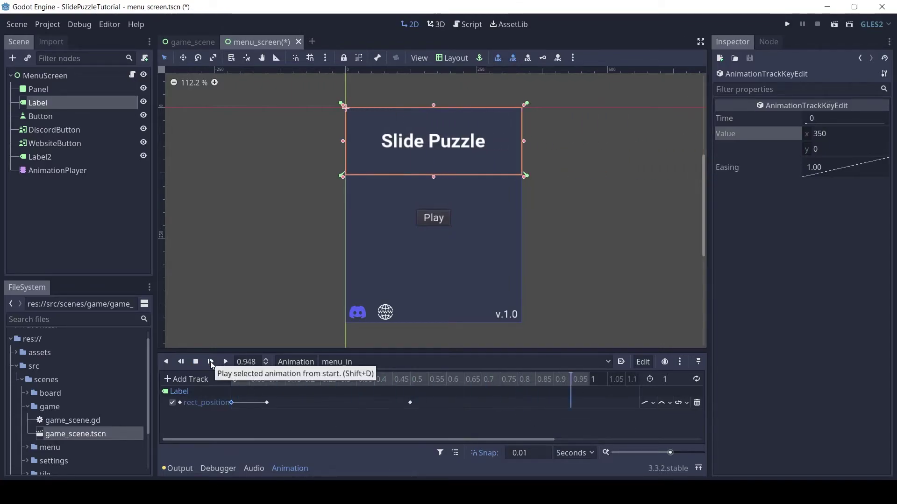
left_click(210, 362)
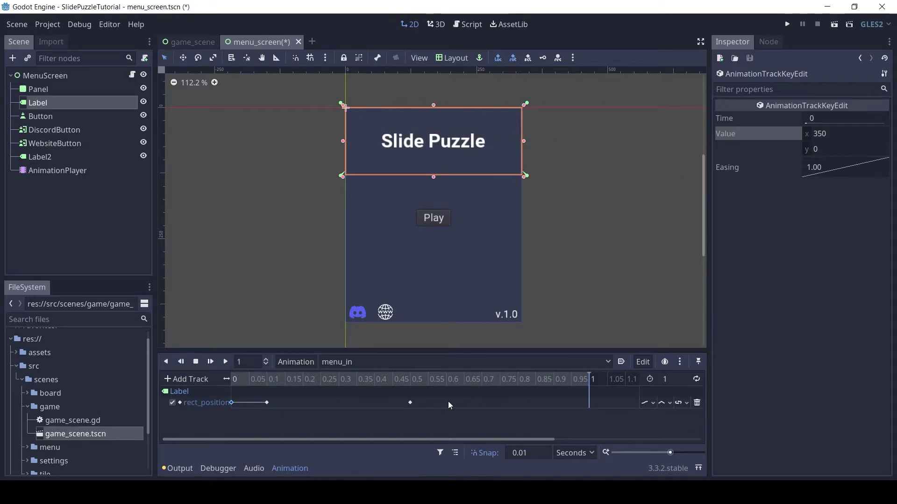
Select all title position keys, check their interpolation, and enlarge the animation timeline.
left_click_drag(443, 401, 210, 424)
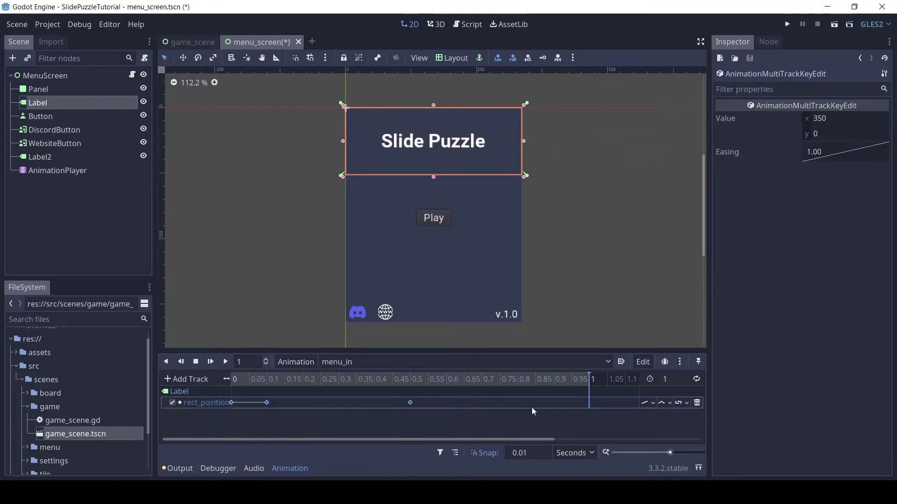
left_click(668, 406)
left_click(680, 438)
left_click_drag(539, 354, 536, 333)
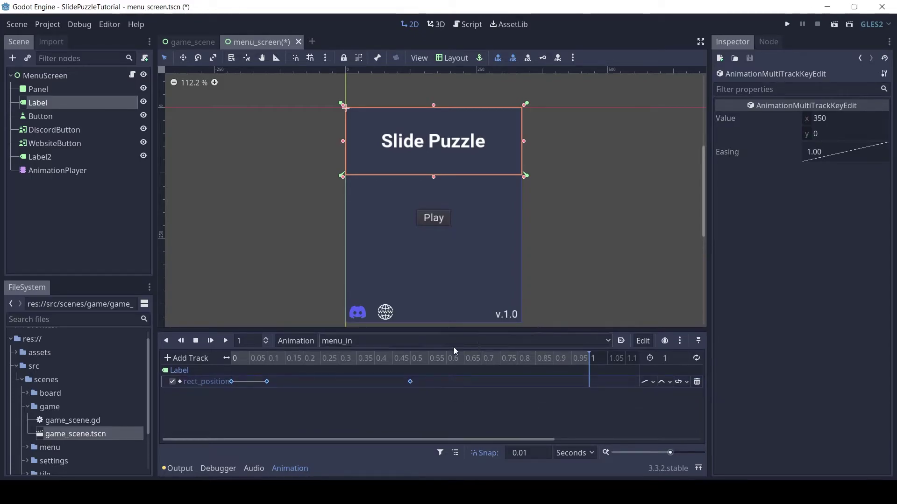
Widen the Play button by dragging its right edge.
left_click(438, 219)
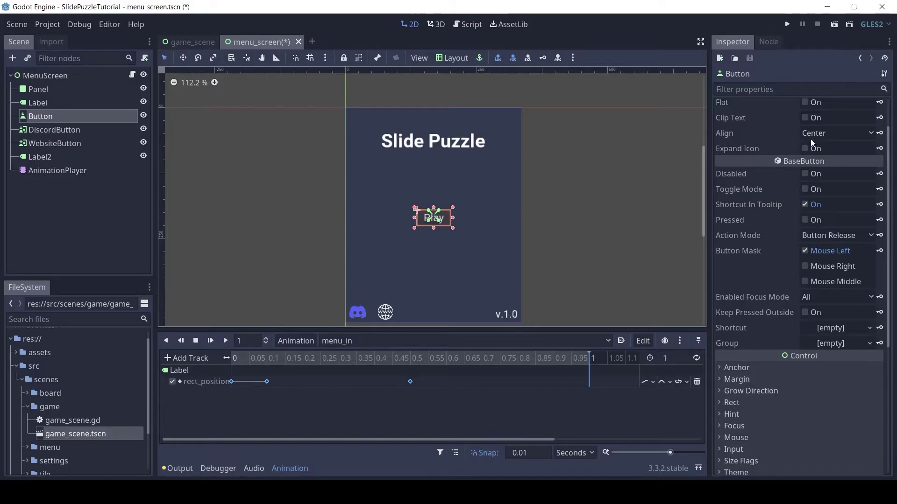
scroll(527, 217, "up", 3)
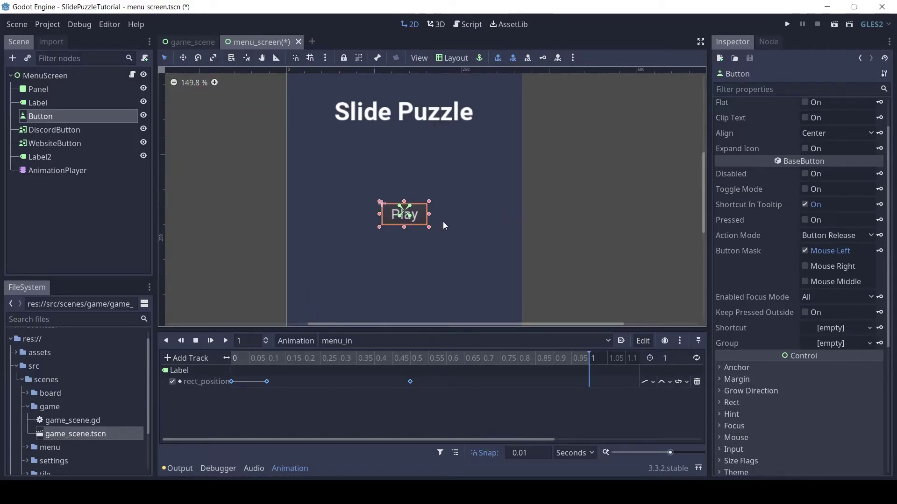
scroll(754, 354, "down", 5)
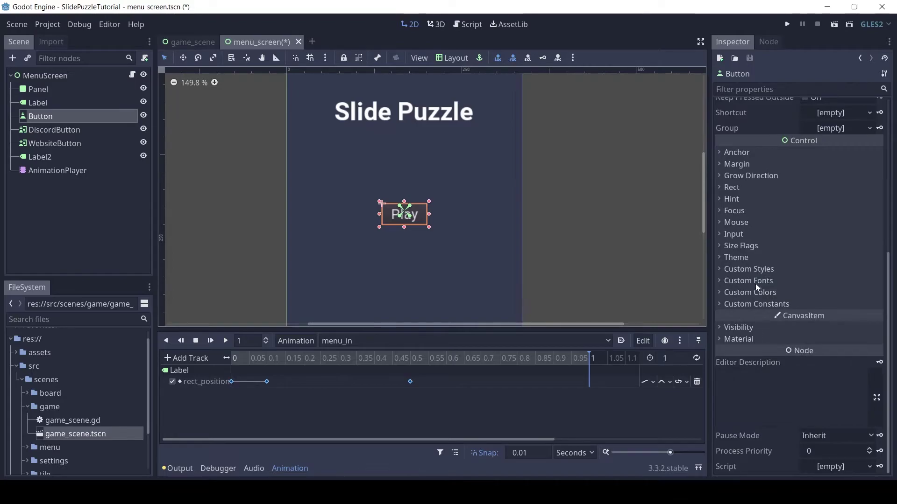
scroll(414, 210, "up", 3)
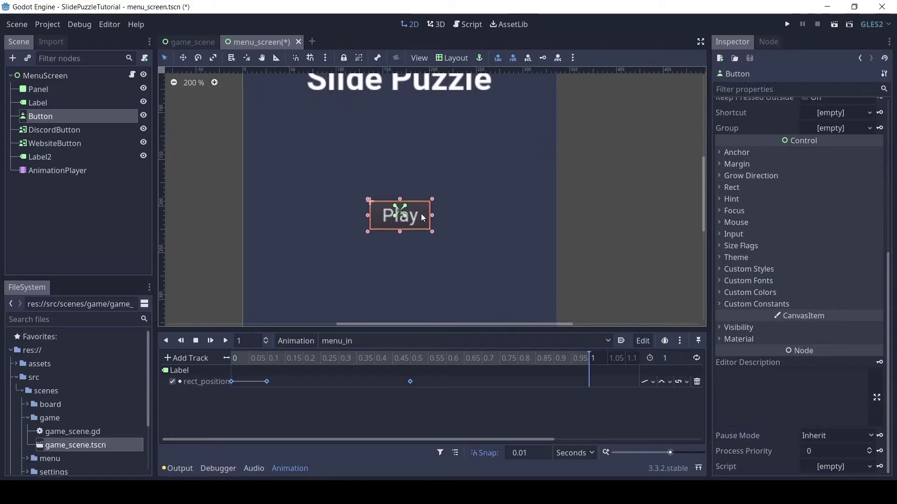
left_click_drag(431, 217, 465, 244)
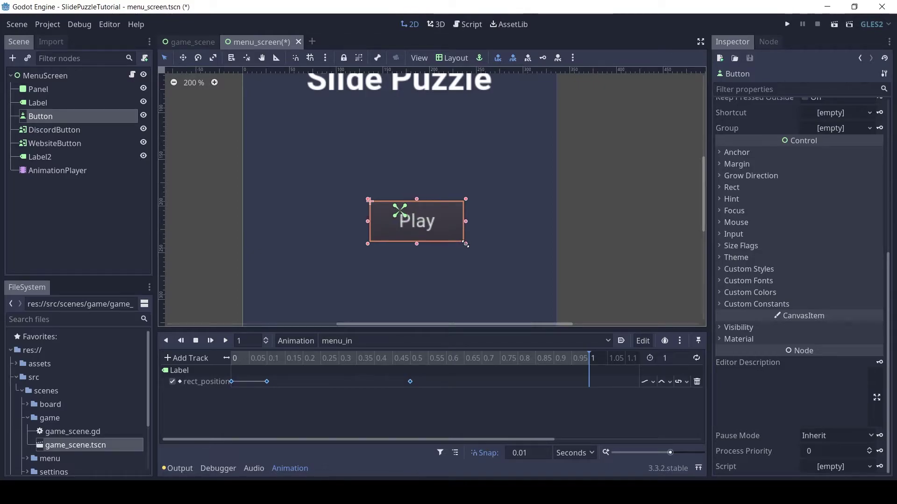
Centre the Play button with the Center layout preset and move the timeline to 0.5 s.
left_click(456, 55)
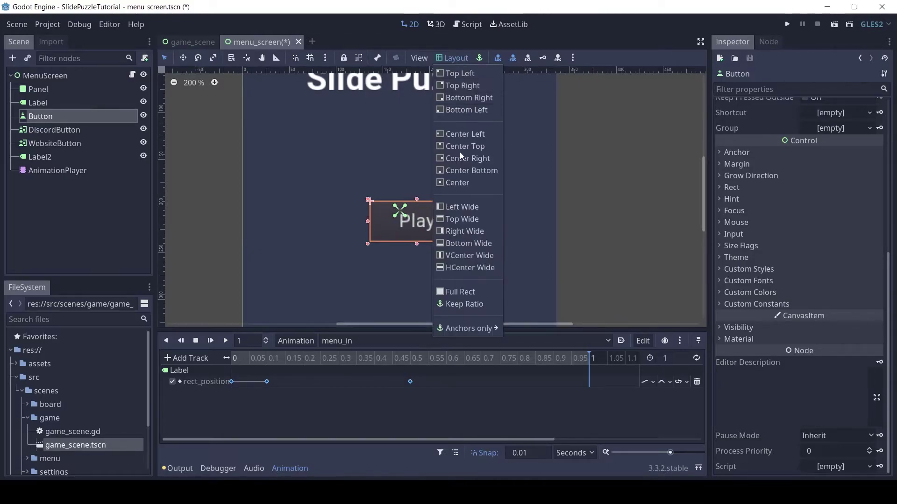
left_click(456, 184)
scroll(477, 242, "down", 2)
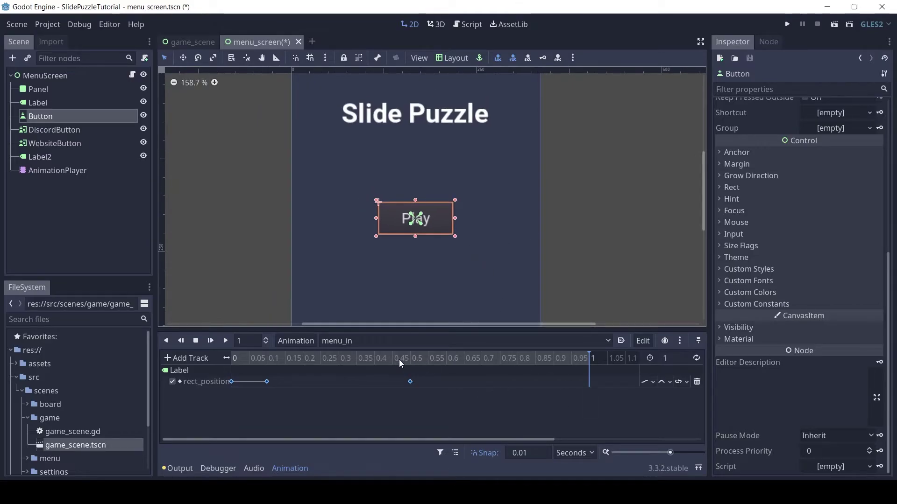
left_click_drag(248, 358, 410, 358)
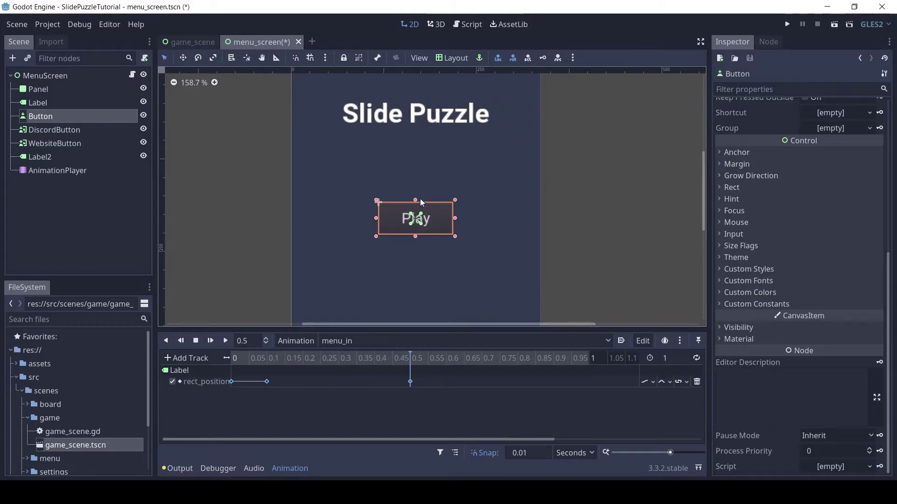
Key the Play button's current position (118, 183.5) at 0.5 s on a new rect_position track.
left_click(731, 187)
left_click(880, 201)
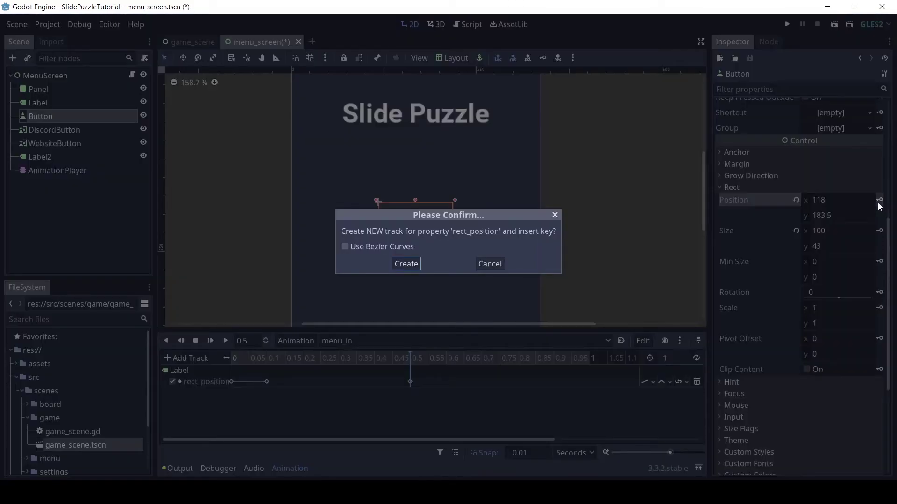
left_click(408, 265)
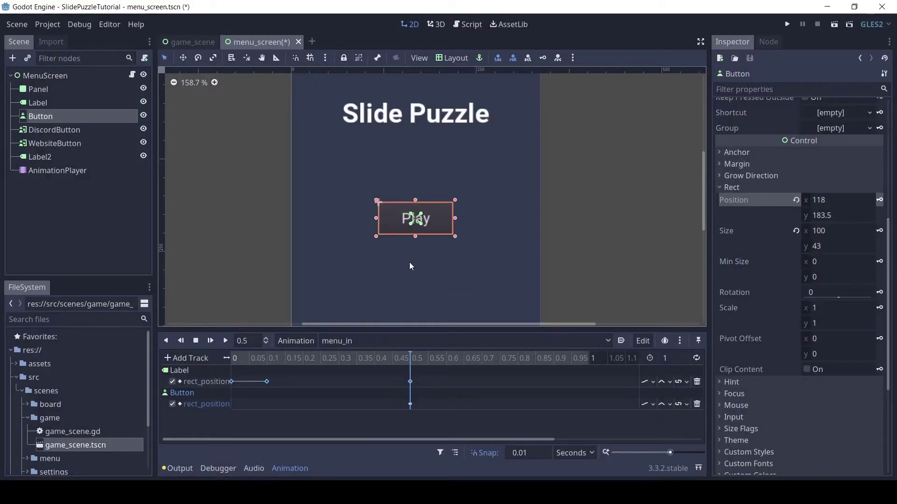
left_click_drag(414, 396, 405, 422)
left_click_drag(409, 358, 233, 360)
Duplicate the Play button's position key to 0 s and 0.21 s on the Button track.
right_click(239, 400)
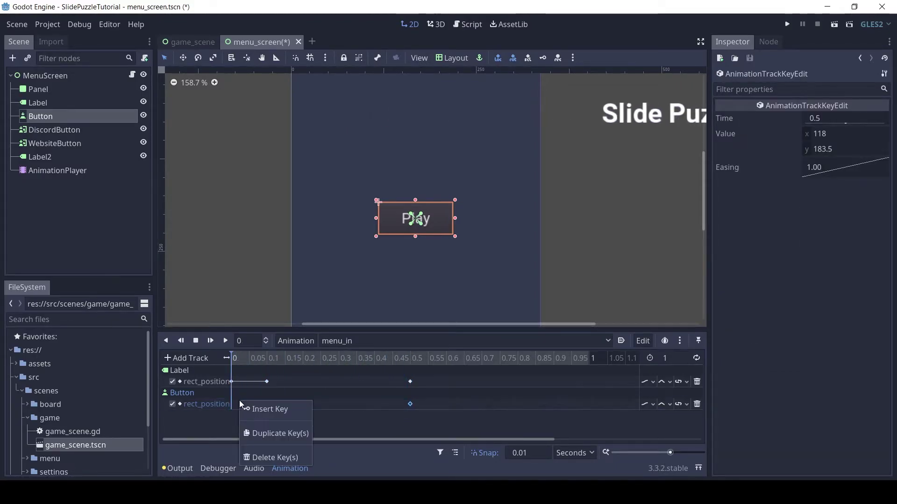
left_click(265, 427)
left_click_drag(246, 354, 307, 359)
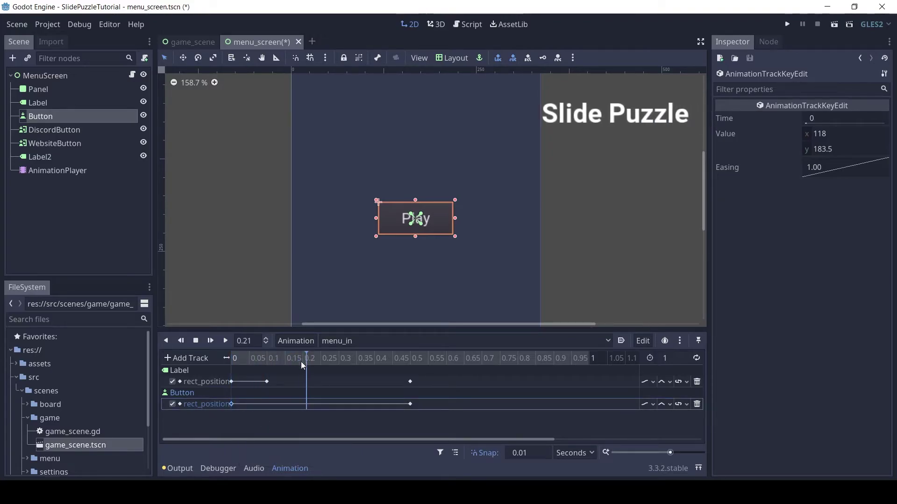
right_click(306, 403)
left_click(335, 437)
left_click(317, 424)
Set the 0.21 s key's x position to 350, correcting an initial 340.
left_click(307, 404)
left_click(851, 136)
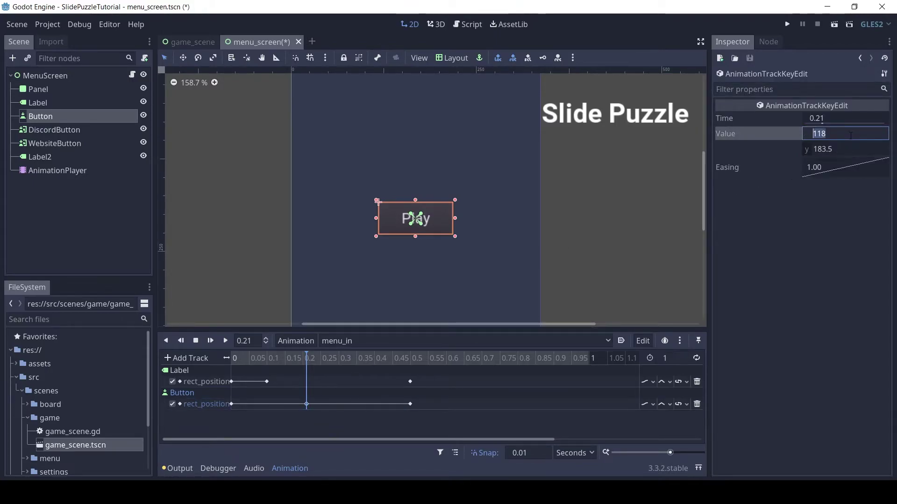
type("340")
key("Return")
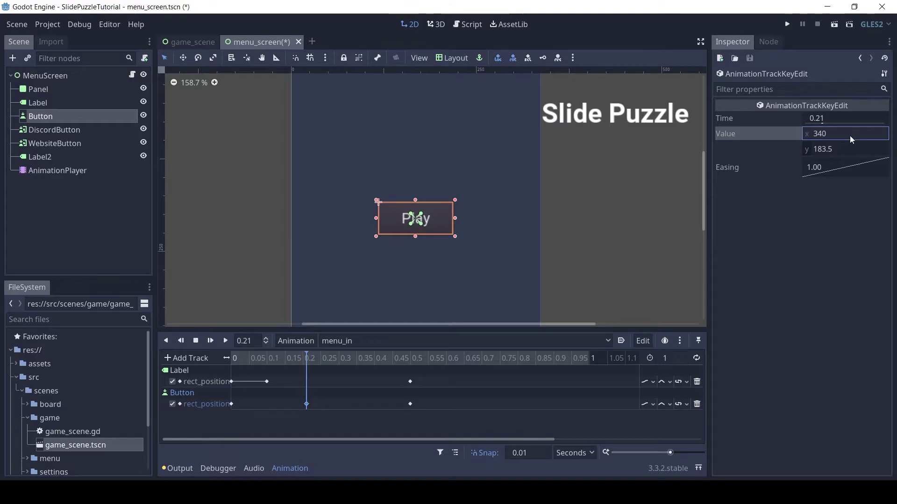
left_click(309, 359)
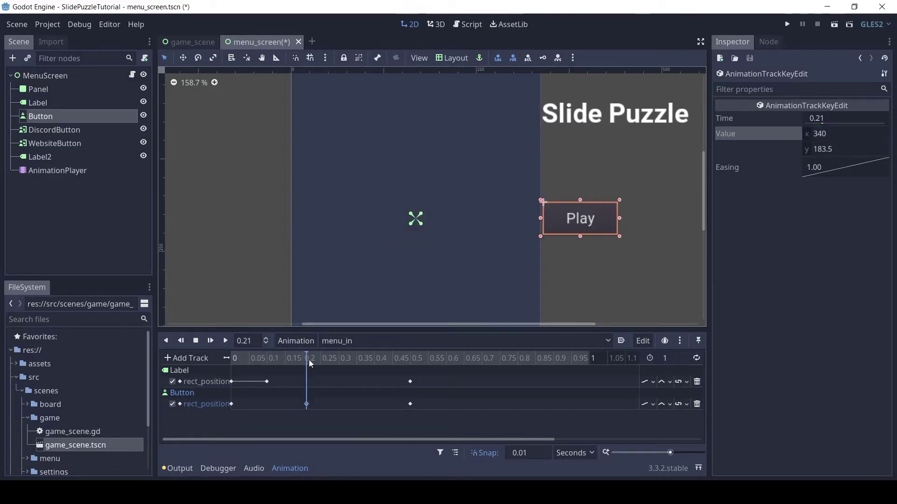
left_click(307, 404)
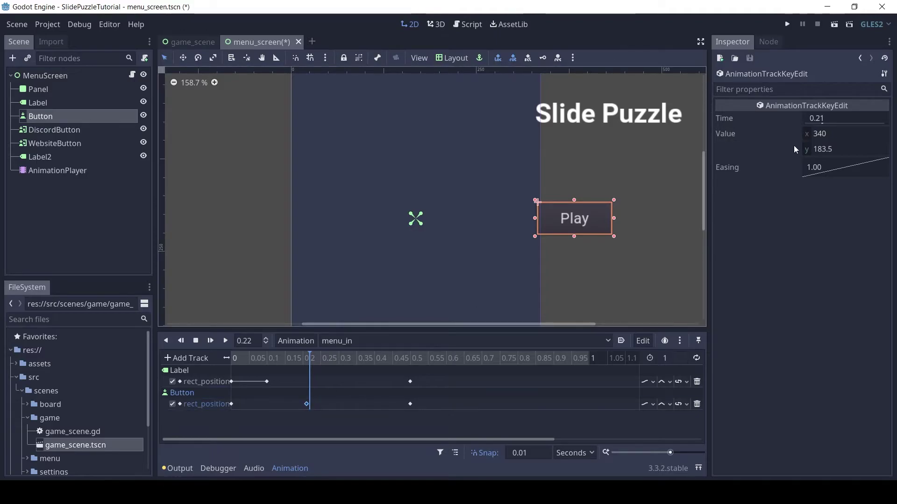
left_click(851, 135)
type("350")
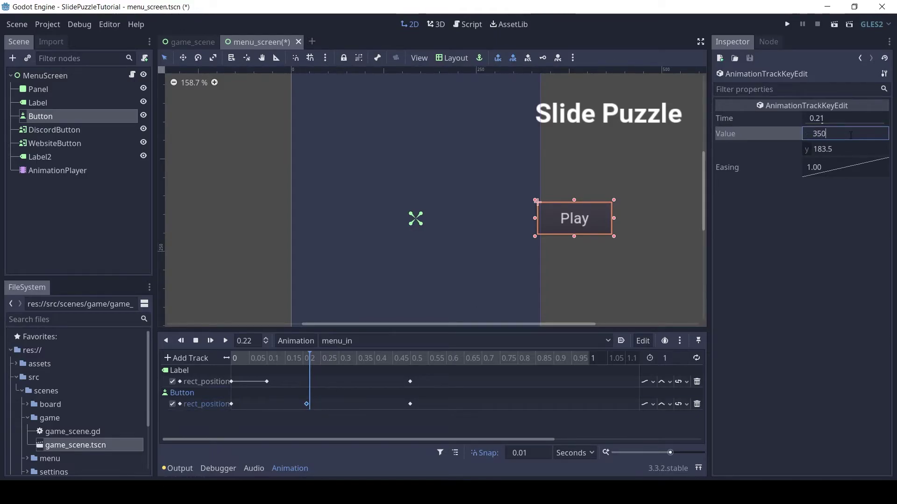
key("Return")
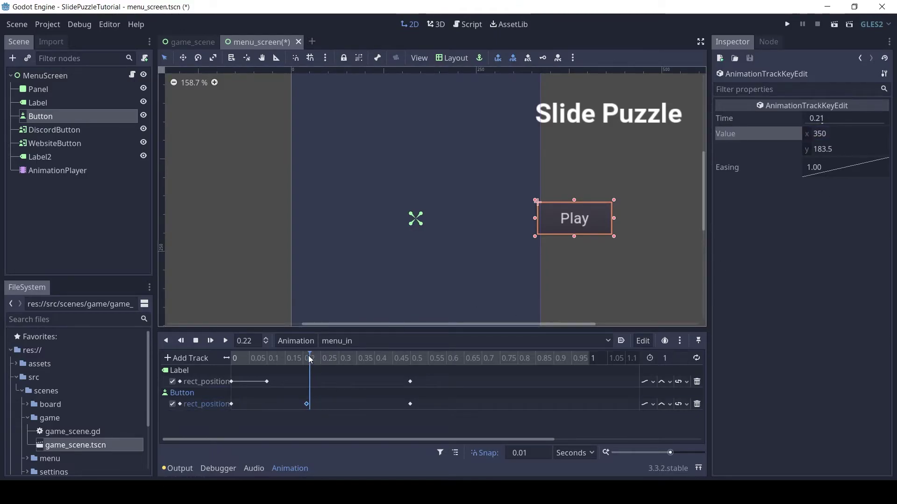
Set the time-0 key's x position to 350 as well.
left_click_drag(308, 355, 223, 361)
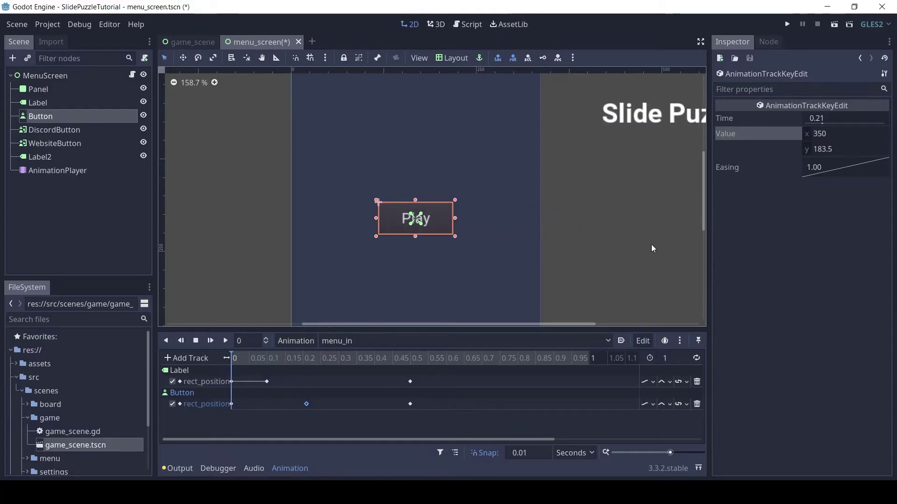
left_click(231, 405)
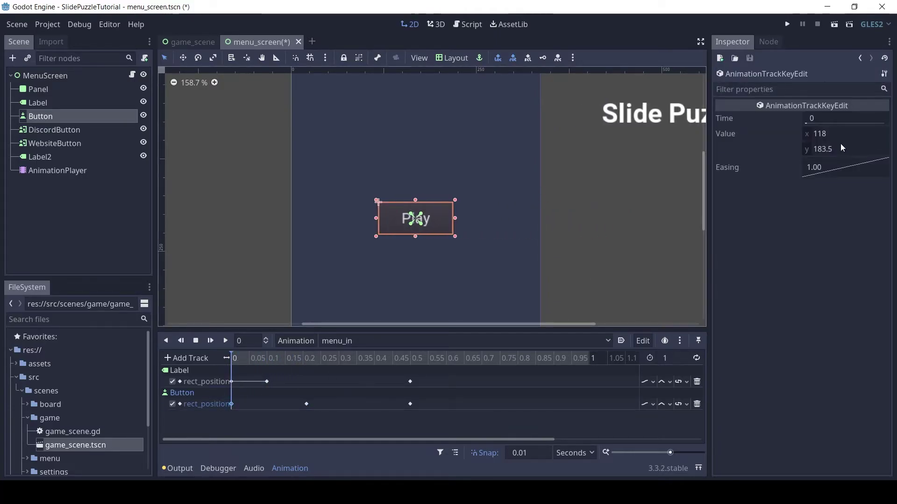
left_click(834, 135)
type("350")
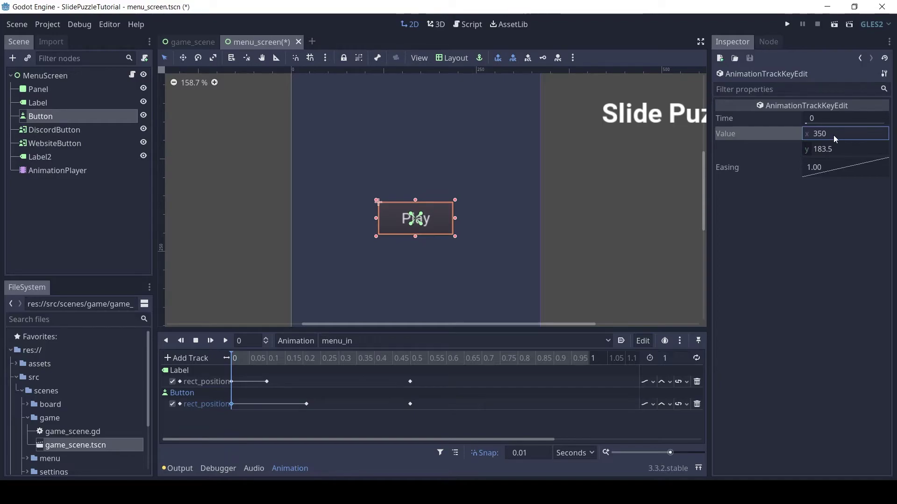
key("Return")
Play menu_in from the start several times to check the Play button's slide-in.
left_click(210, 340)
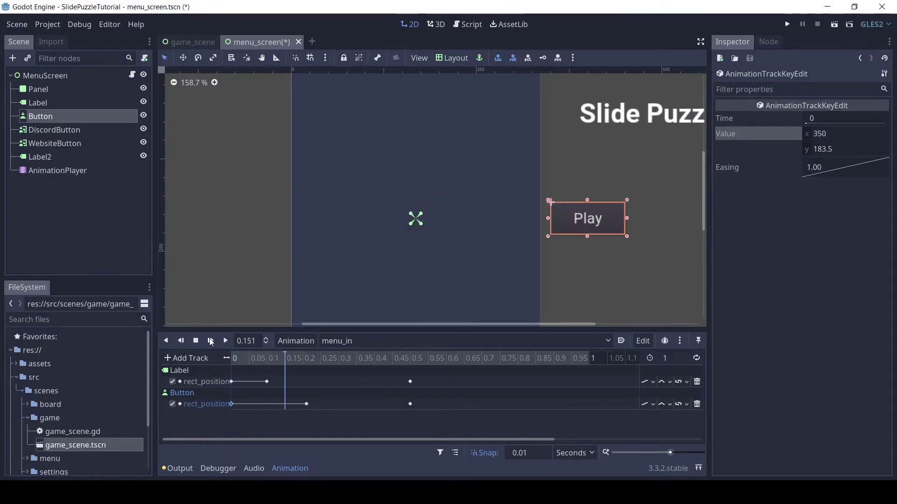
left_click(210, 341)
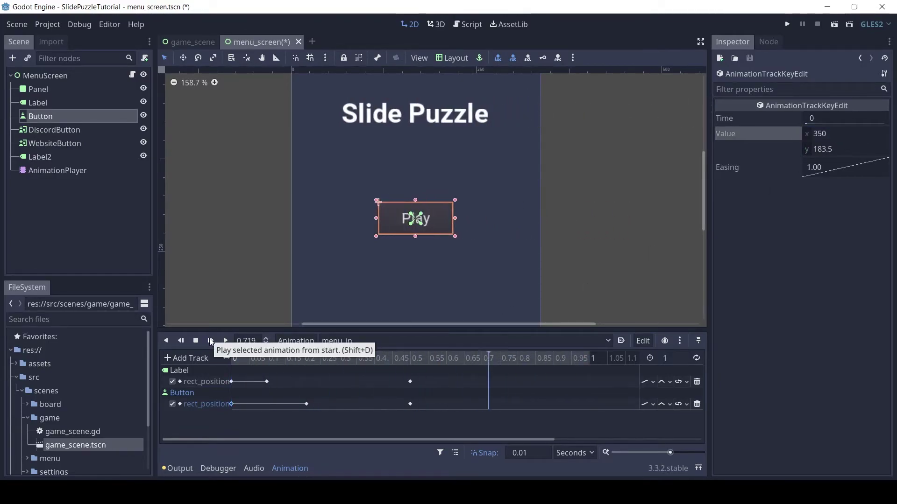
left_click(211, 341)
left_click(210, 340)
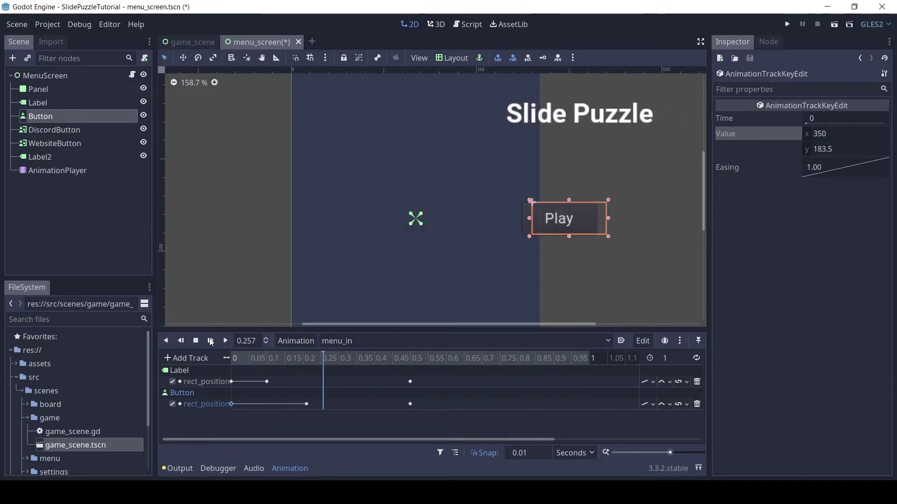
left_click(210, 341)
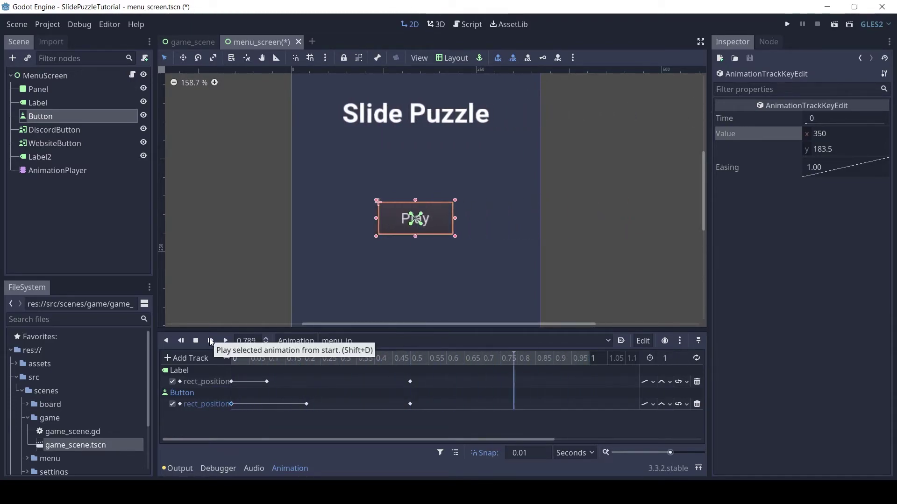
Move the Play button's final position key to 0.71 s and replay menu_in to check the timing.
left_click_drag(343, 394, 299, 419)
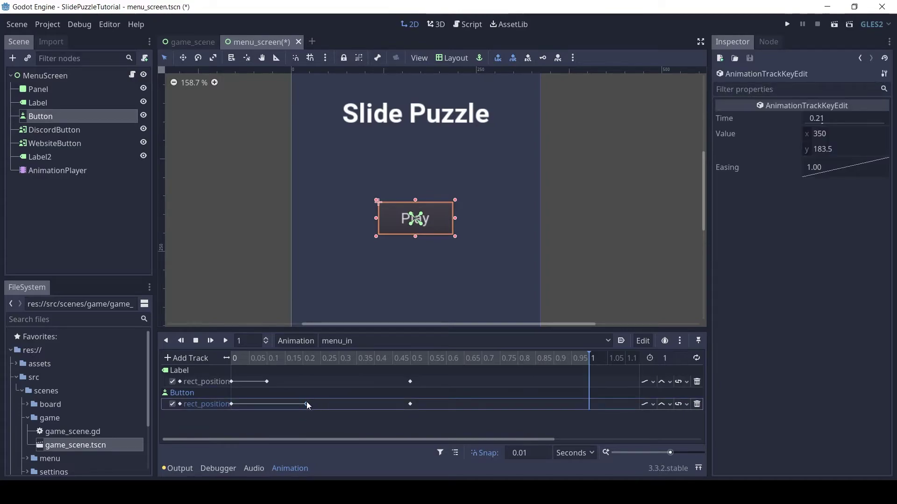
left_click(211, 340)
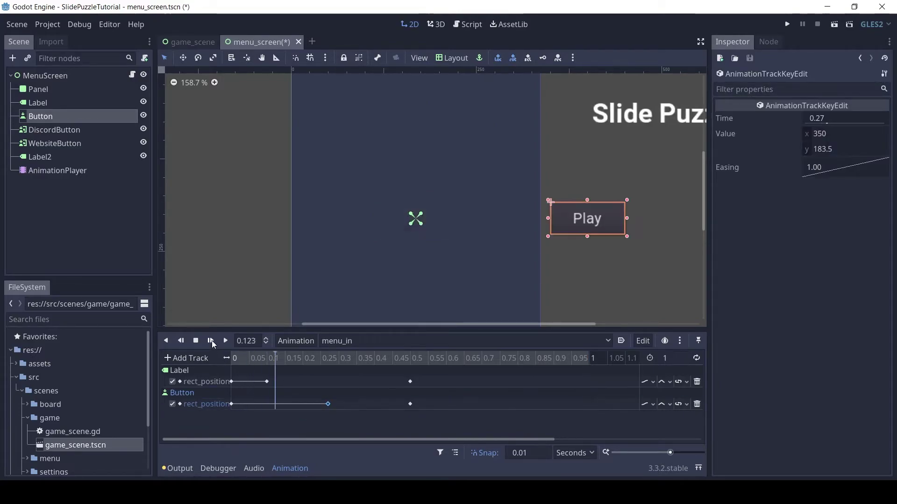
left_click(211, 341)
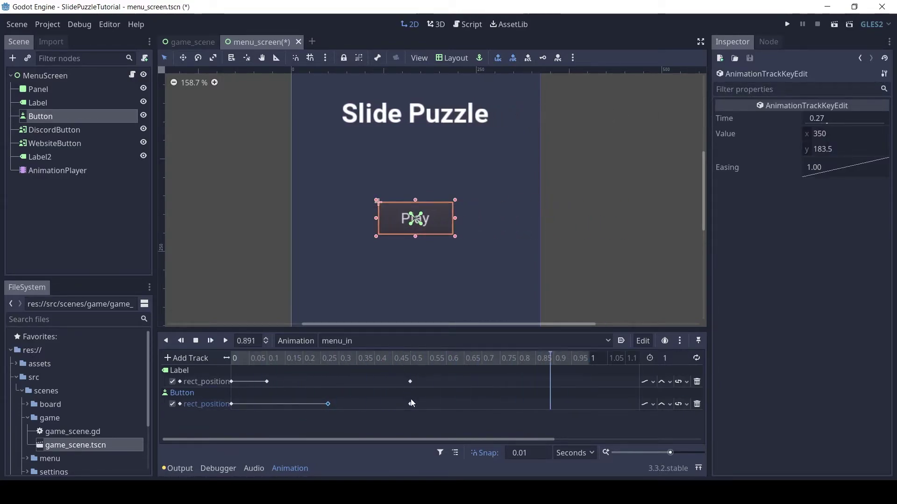
left_click_drag(410, 399, 403, 413)
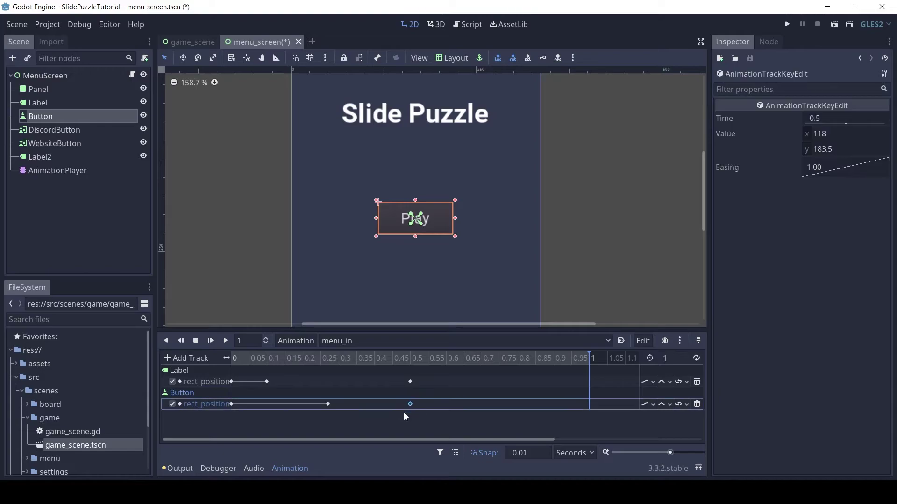
left_click(211, 341)
left_click(211, 341)
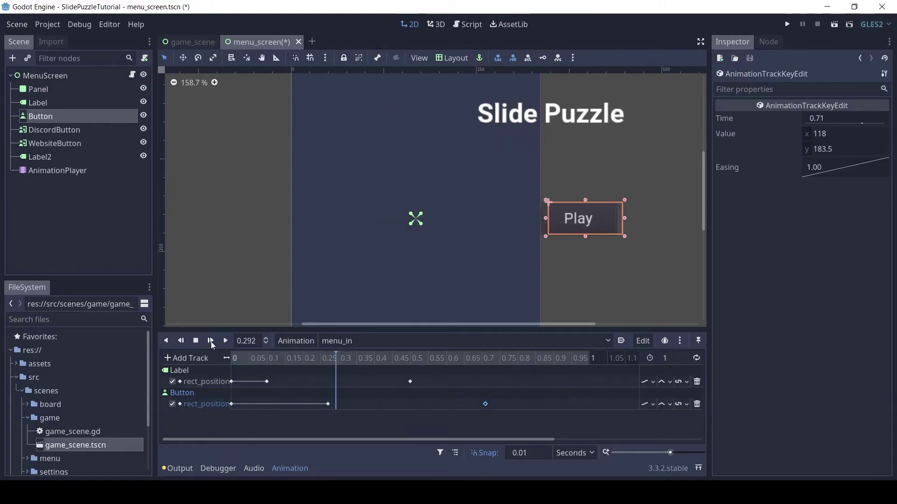
left_click(211, 341)
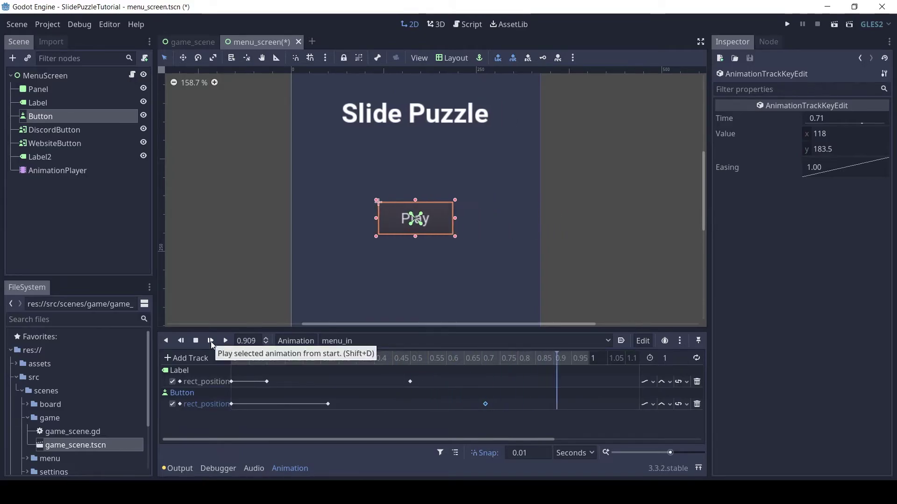
middle_click_drag(433, 279, 451, 179)
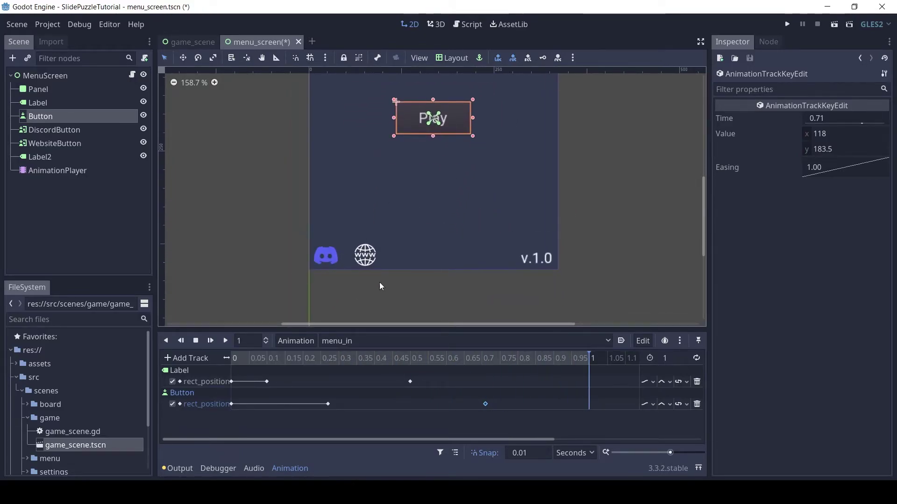
Create a position track for the v.1.0 label (Label2) with a key at 0.71 s.
left_click(545, 259)
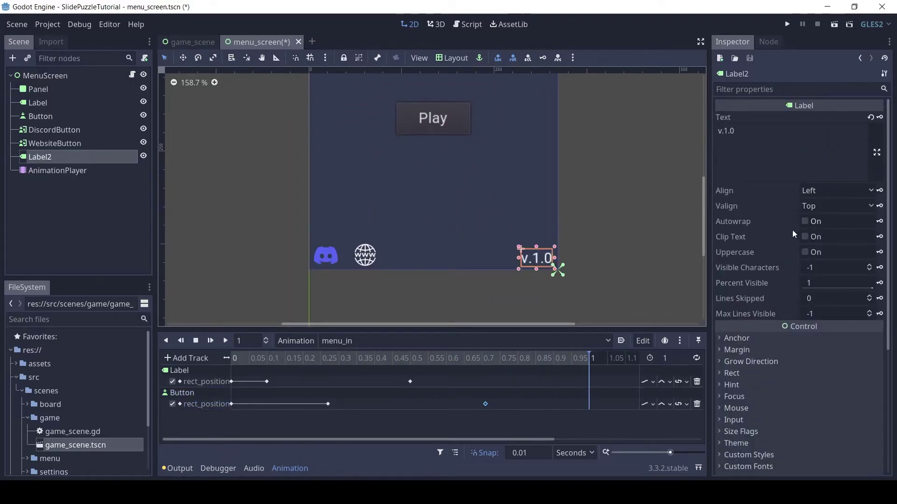
left_click(732, 373)
scroll(839, 358, "down", 3)
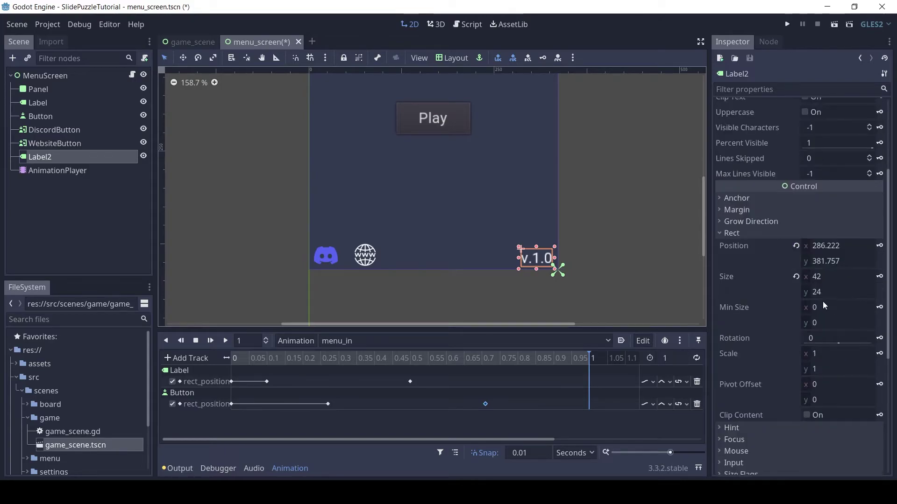
left_click_drag(588, 358, 485, 369)
left_click(880, 246)
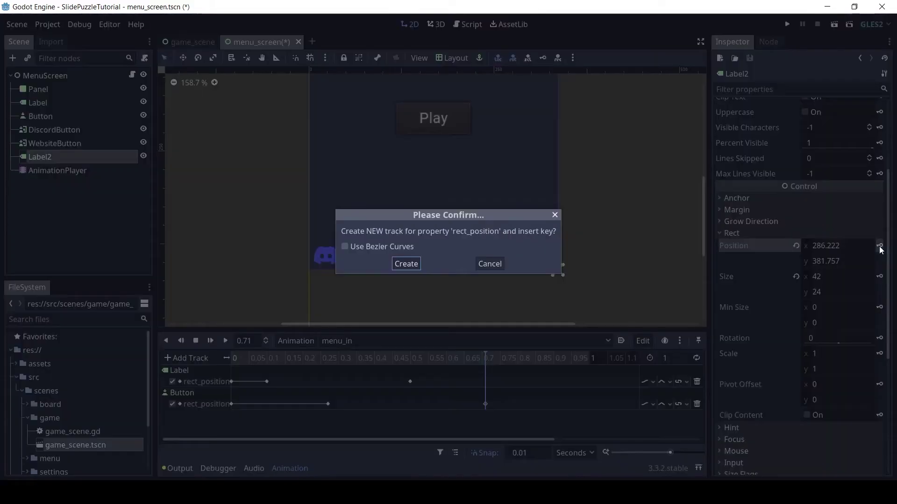
left_click(405, 263)
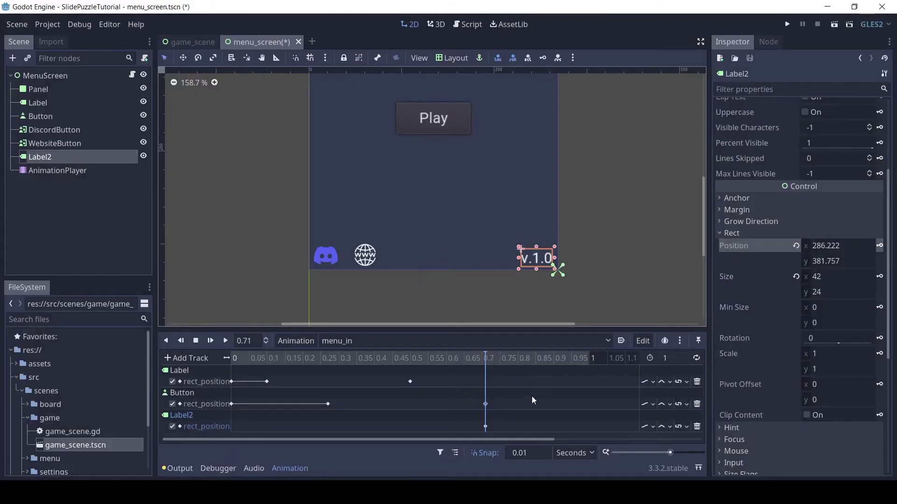
left_click(486, 426)
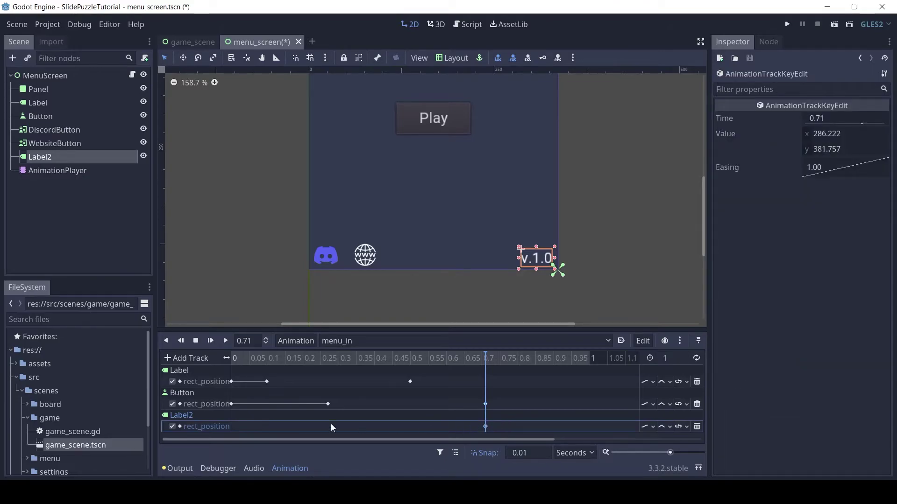
Insert Label2 position keys at 0 s and 0.34 s.
left_click_drag(287, 357, 232, 358)
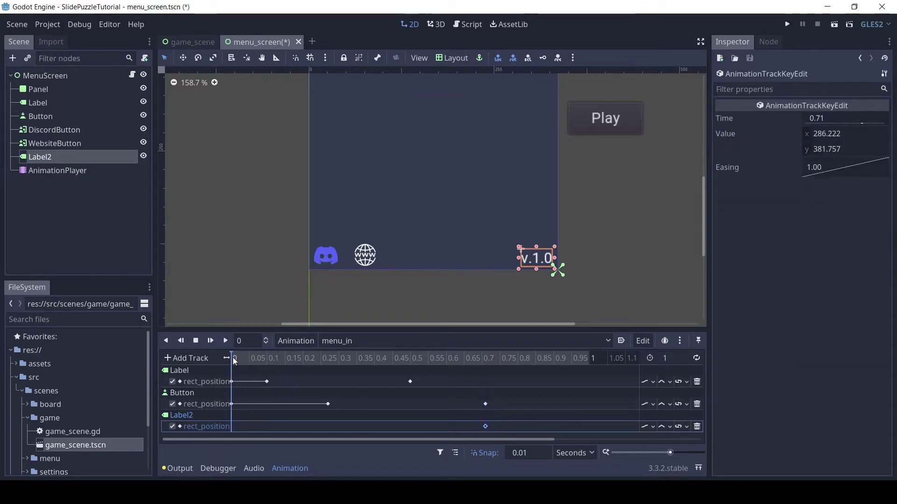
right_click(247, 421)
left_click(262, 423)
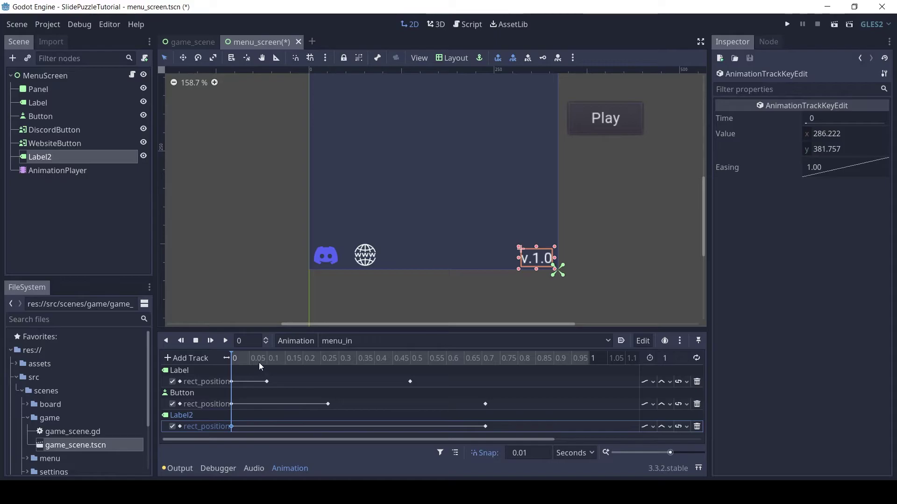
left_click_drag(259, 363, 354, 358)
right_click(365, 419)
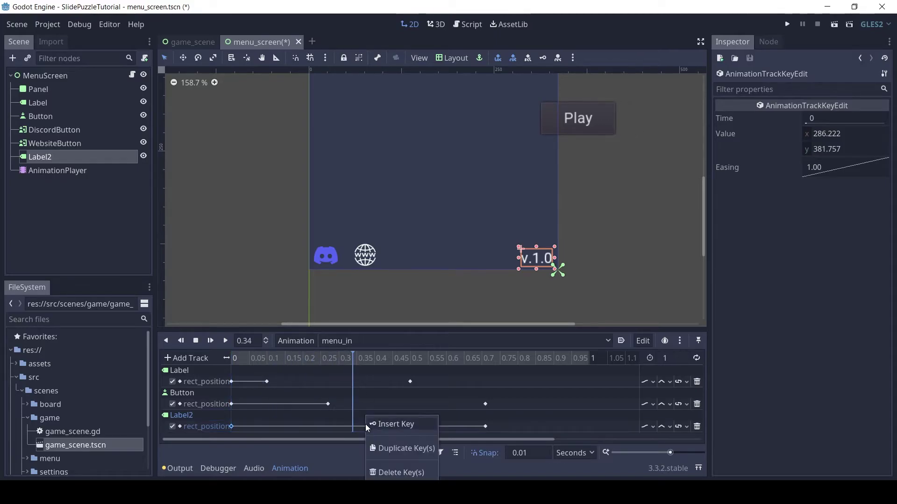
left_click(391, 449)
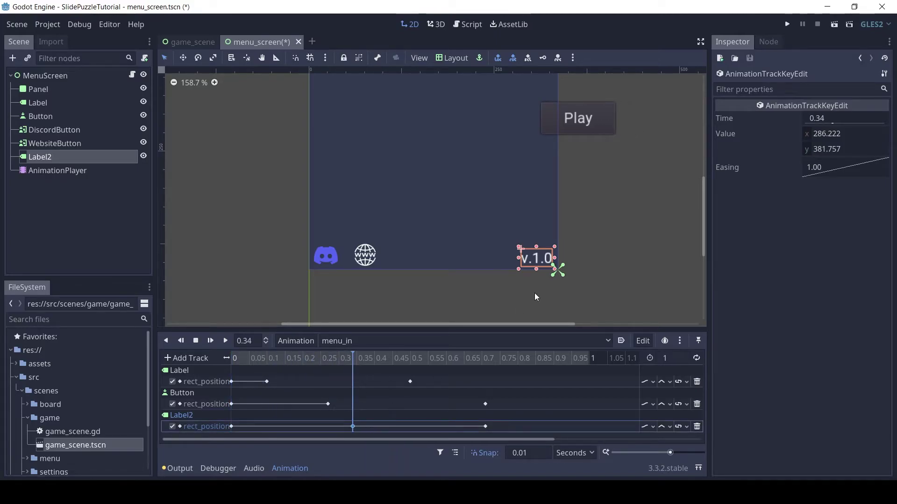
Set both the 0.34 s and 0 s Label2 keys to x 350, then preview the slide-in.
left_click(860, 133)
type("3")
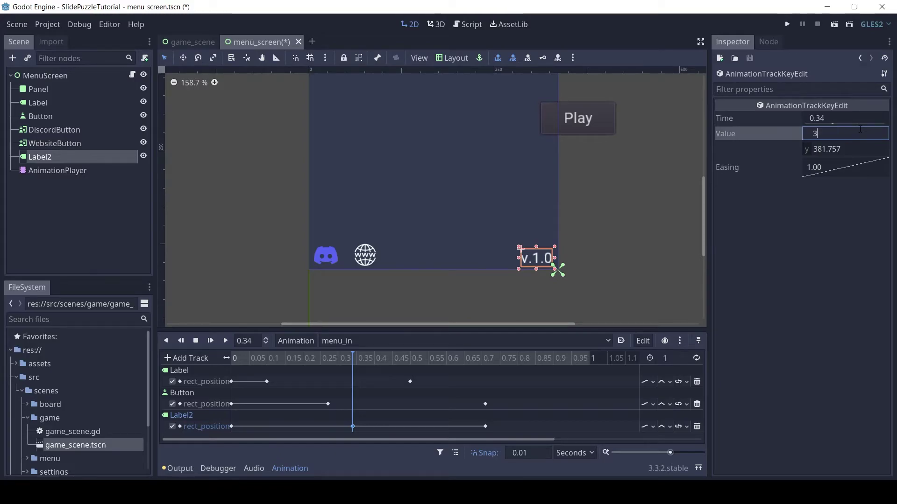
type("50")
key("Return")
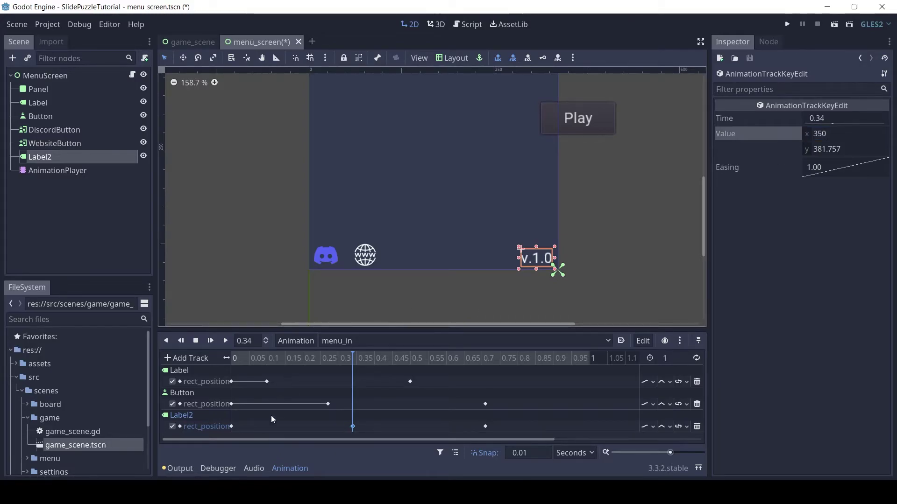
left_click(231, 427)
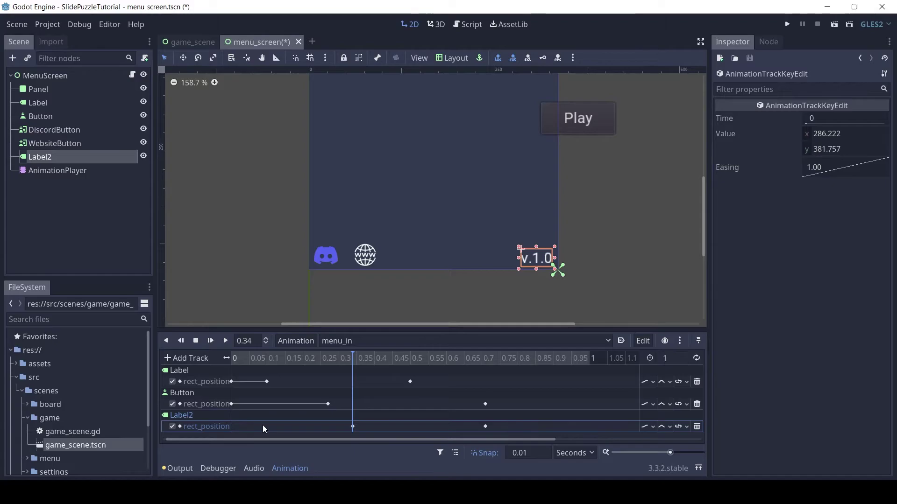
left_click(240, 426)
left_click(231, 426)
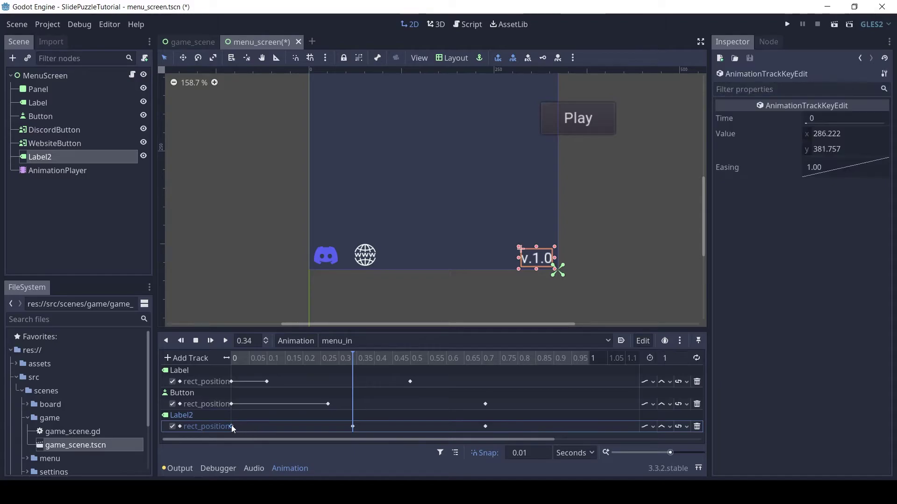
left_click(868, 140)
type("350")
key("Return")
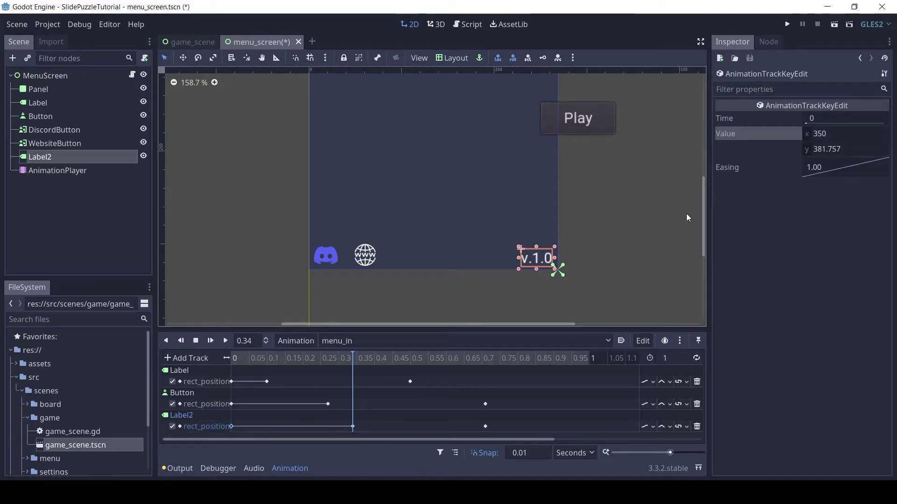
left_click_drag(352, 357, 525, 377)
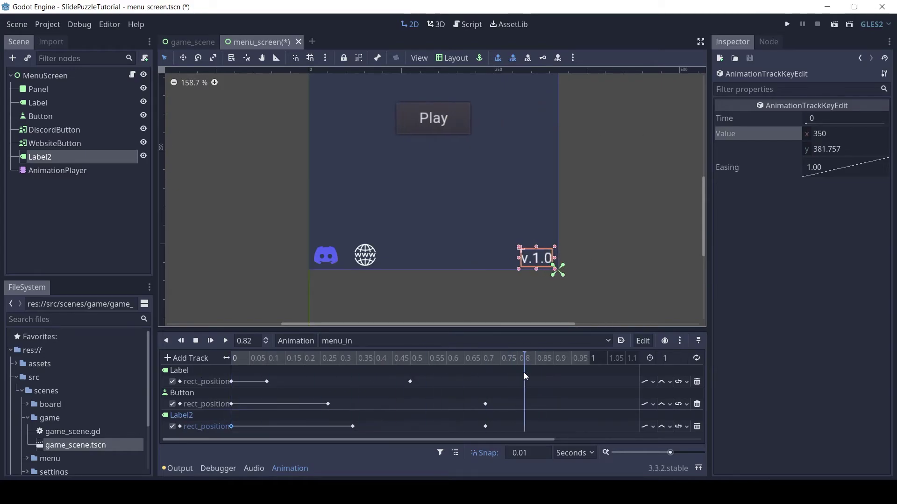
Create a position track for DiscordButton in menu_in.
left_click(54, 130)
left_click(96, 144)
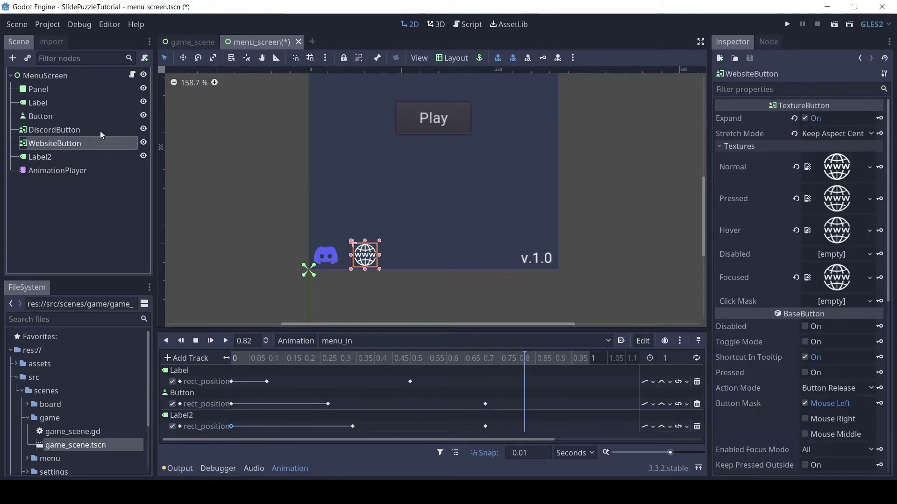
left_click(100, 131)
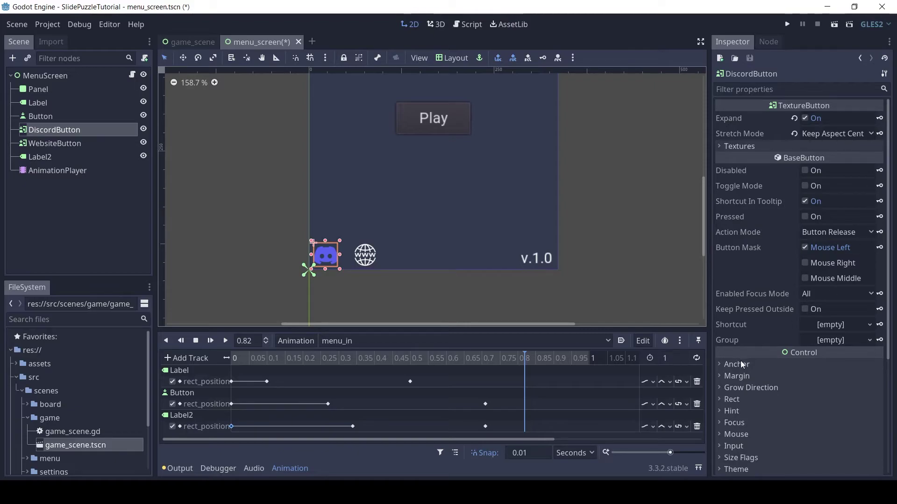
left_click(731, 400)
scroll(747, 401, "down", 4)
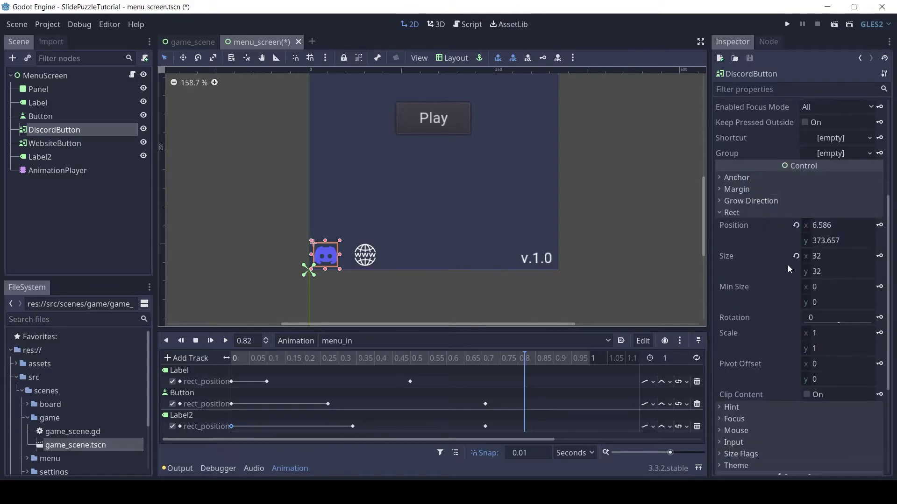
left_click(880, 225)
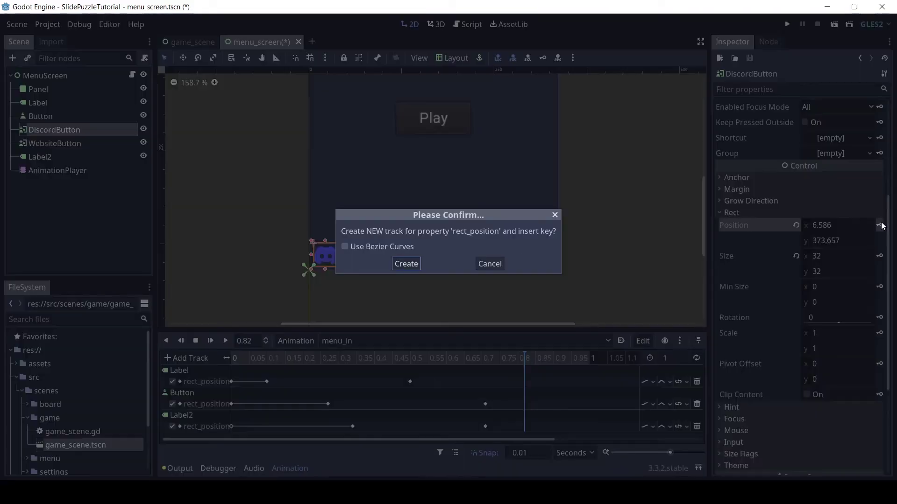
left_click(403, 264)
Move the Discord button's last key to about 0.92 s and duplicate keys at 0.4 s and 0.51 s.
scroll(451, 381, "down", 1)
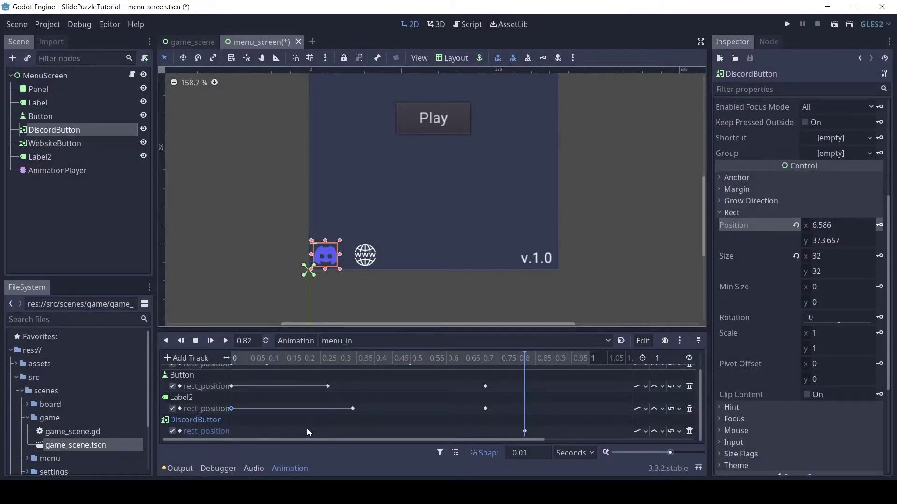
left_click(525, 431)
left_click_drag(526, 432, 568, 430)
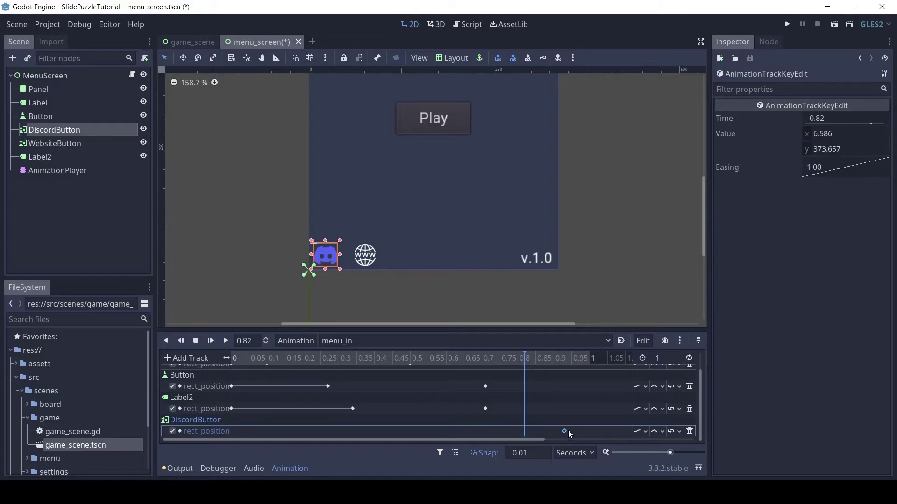
left_click_drag(434, 357, 414, 359)
right_click(384, 428)
left_click(407, 448)
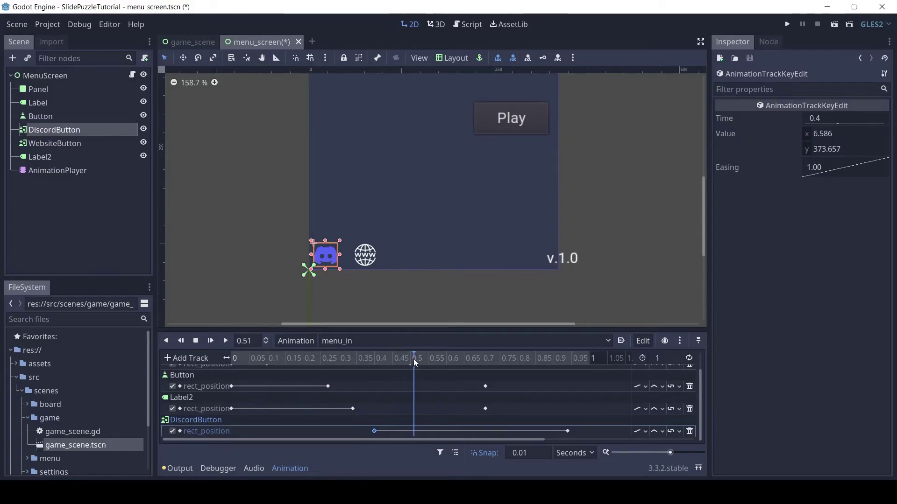
right_click(422, 428)
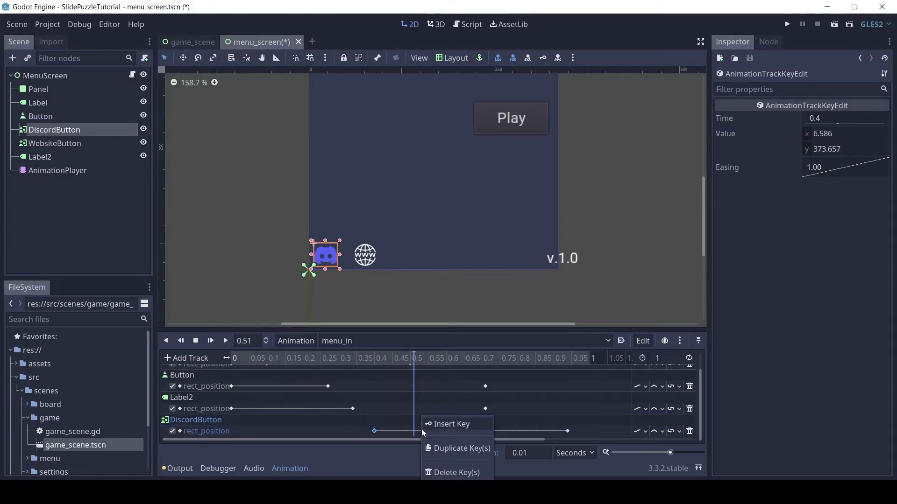
left_click(444, 450)
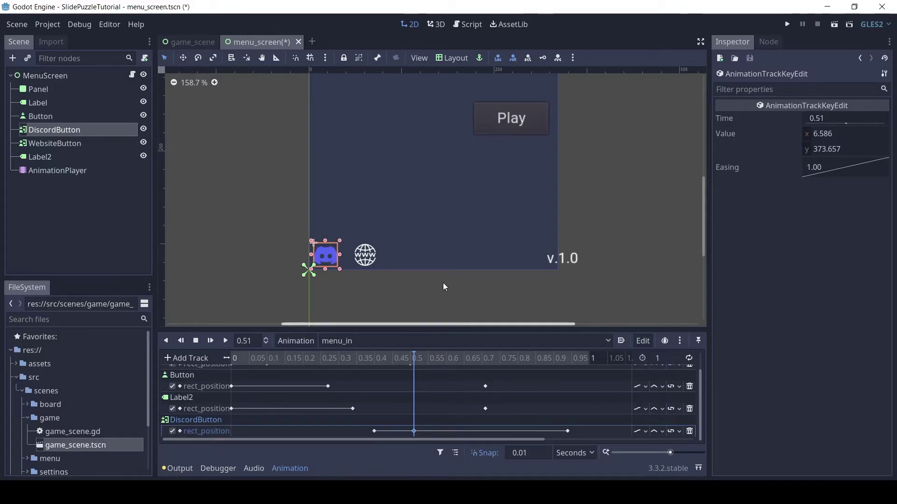
Set the 0.51 s Discord key's y position to 440.
left_click(850, 149)
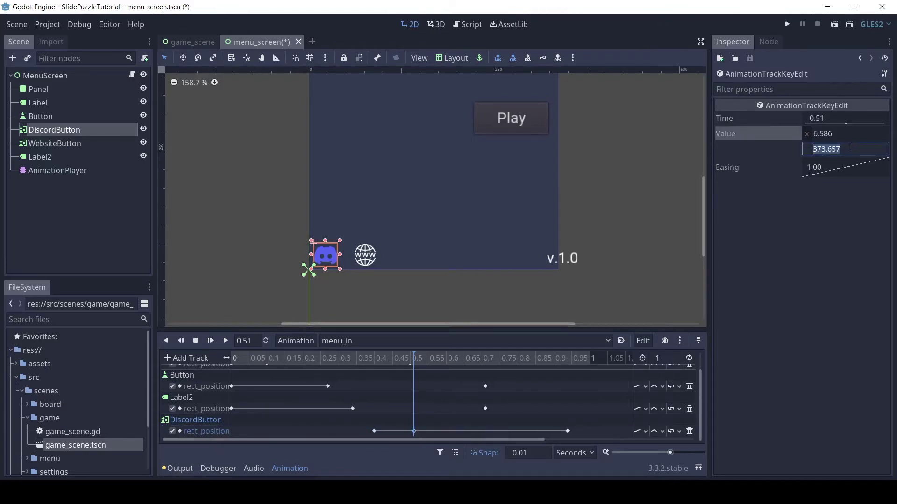
type("3")
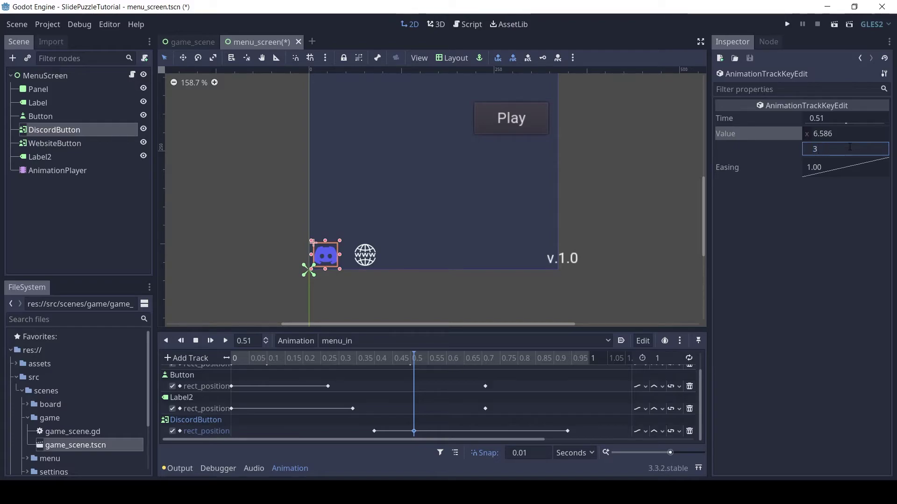
type("80")
key("Return")
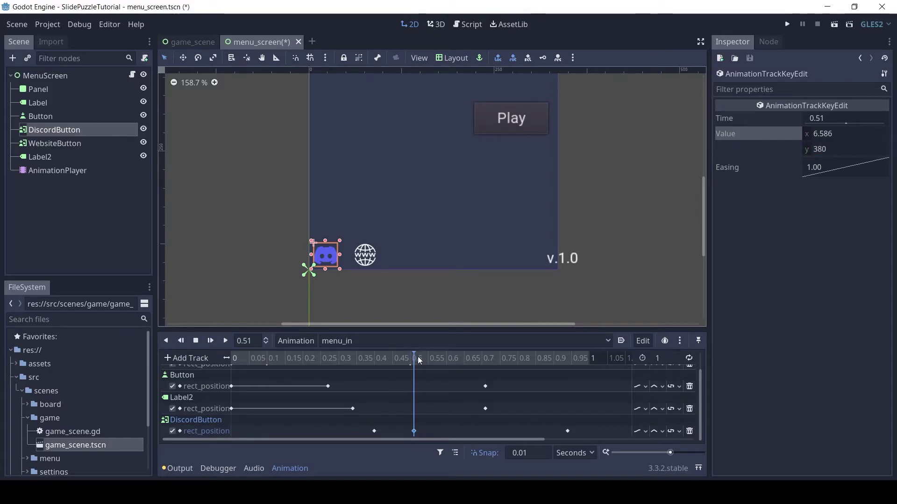
left_click_drag(419, 360, 414, 359)
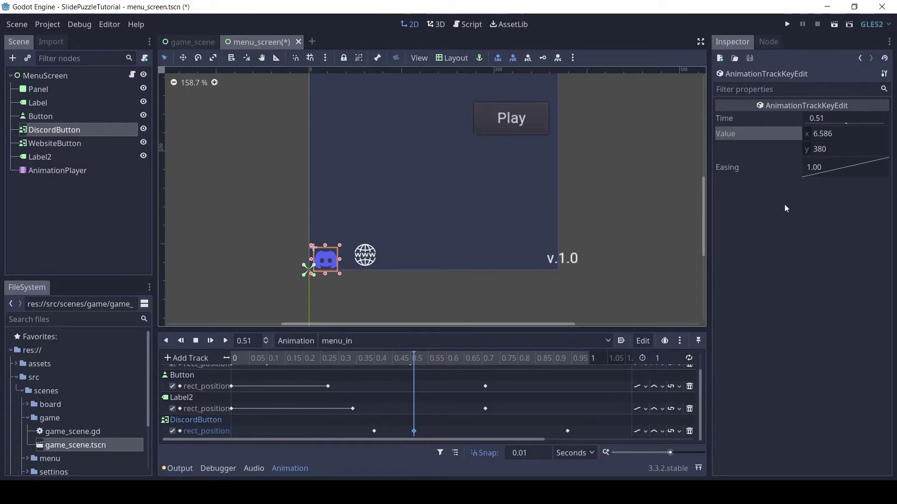
left_click(836, 148)
type("4")
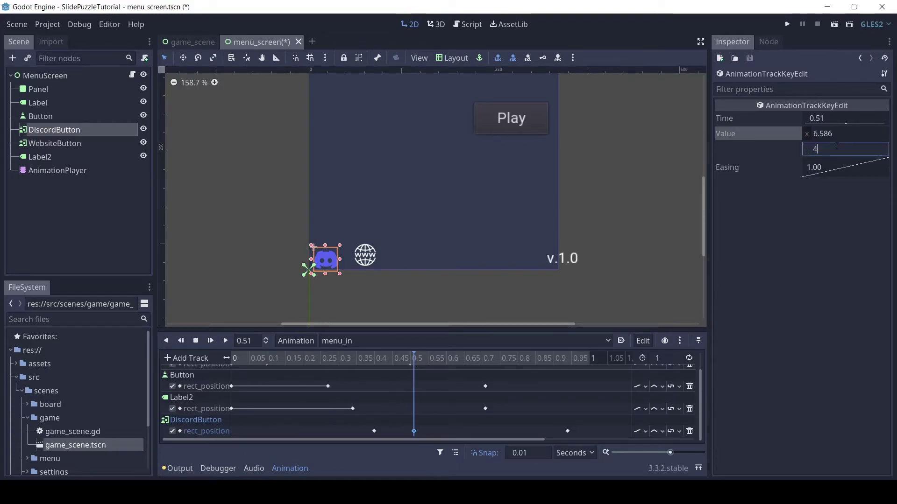
type("40")
key("Return")
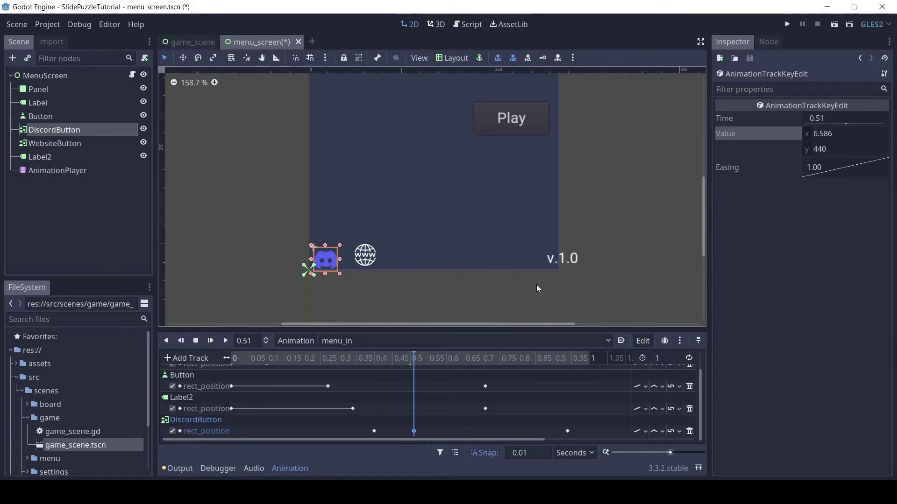
Set the 0.4 s Discord key's y to 440 and play menu_in from the start.
left_click_drag(417, 357, 376, 359)
left_click(374, 432)
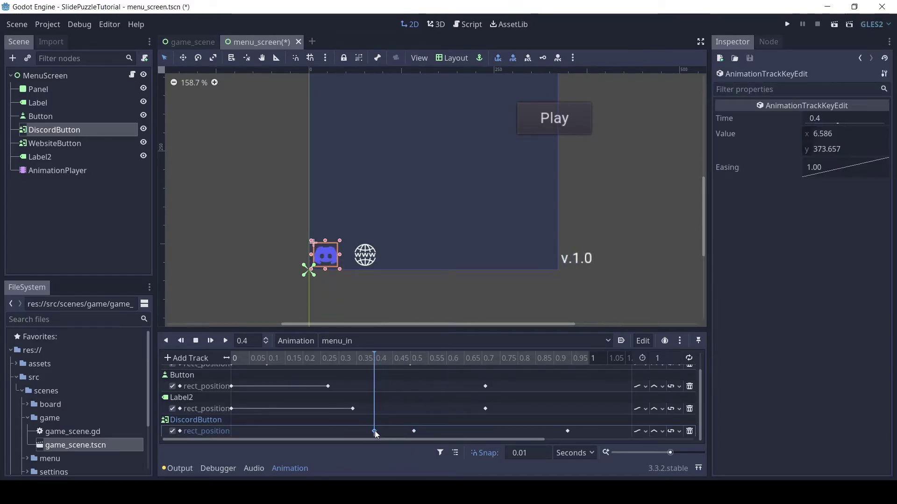
left_click(827, 148)
type("440")
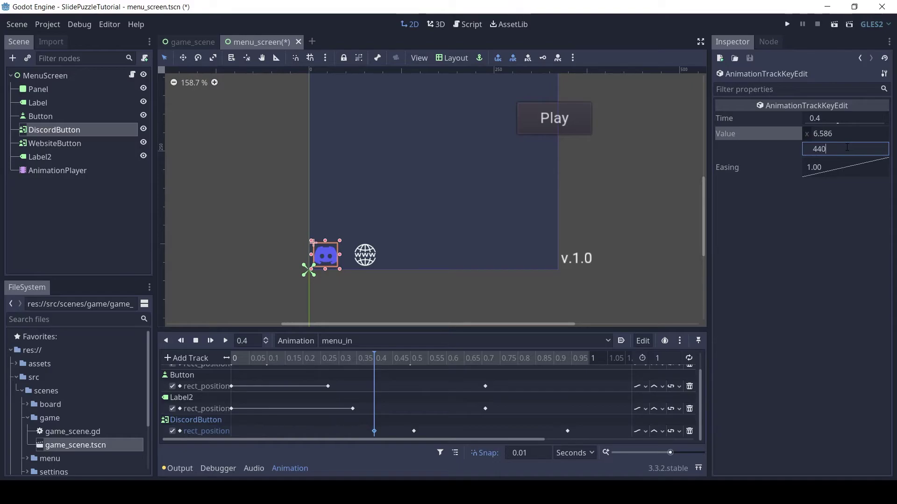
key("Return")
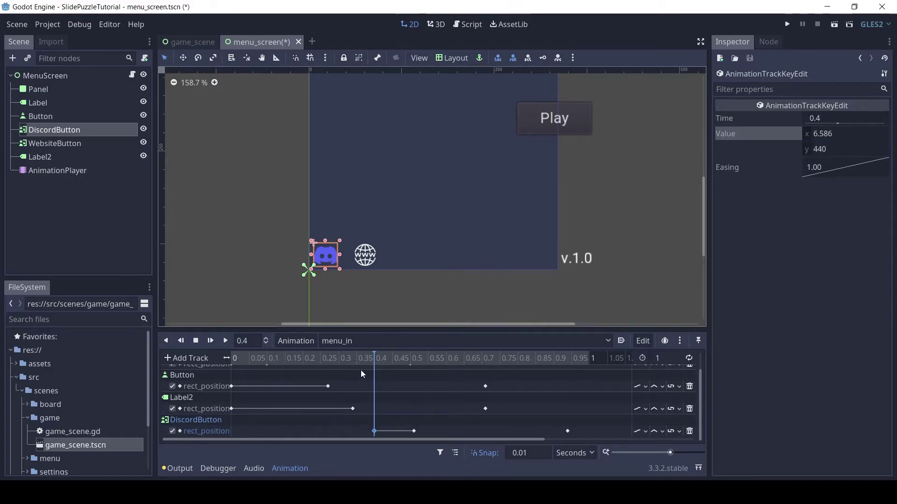
left_click(209, 345)
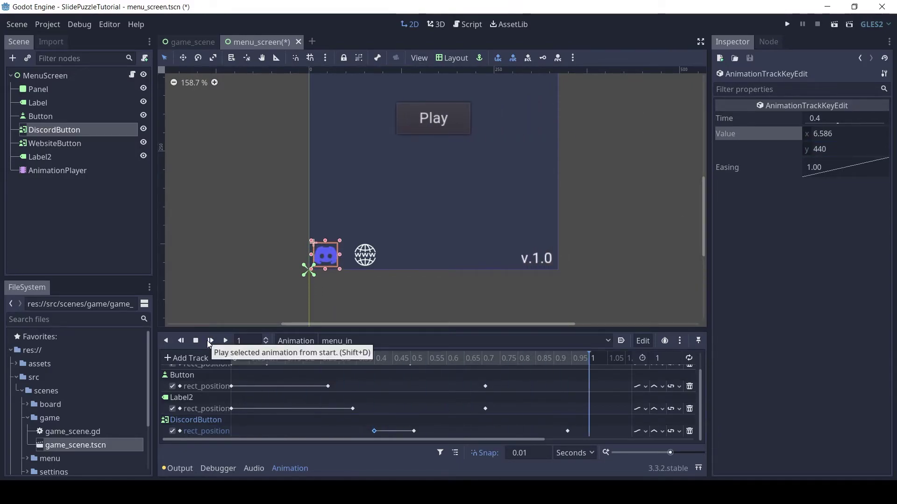
left_click(210, 344)
scroll(320, 405, "up", 1)
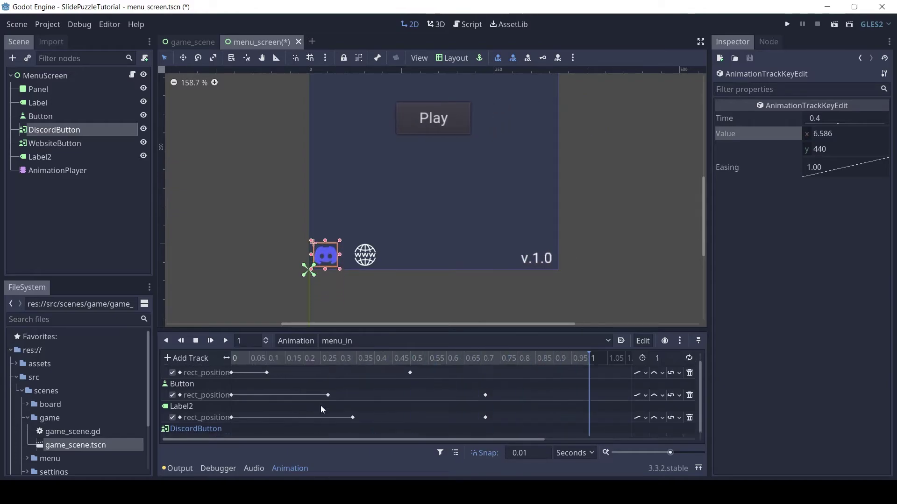
Create a rect_position track for WebsiteButton in menu_in.
left_click(76, 147)
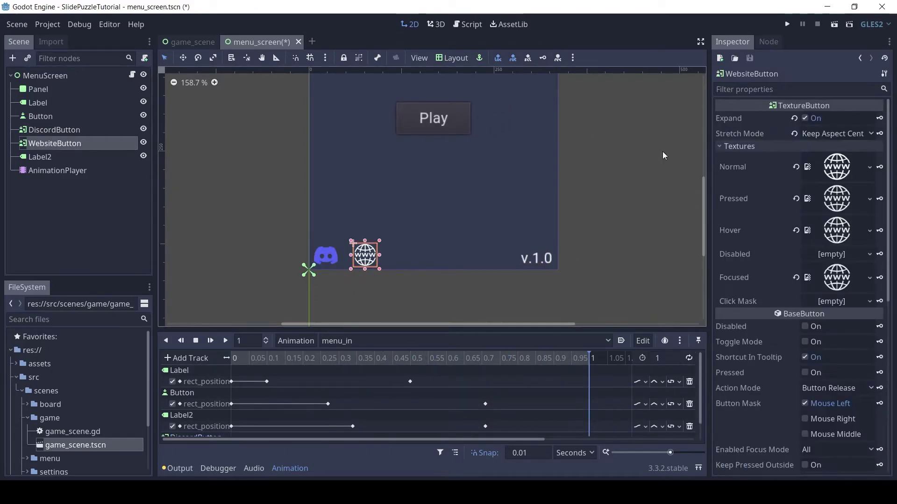
left_click(740, 147)
left_click(732, 400)
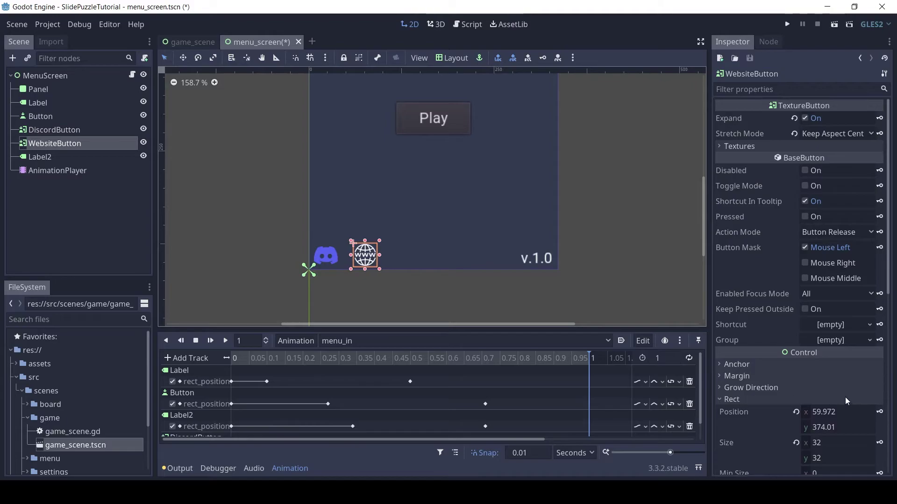
left_click(879, 413)
left_click(415, 262)
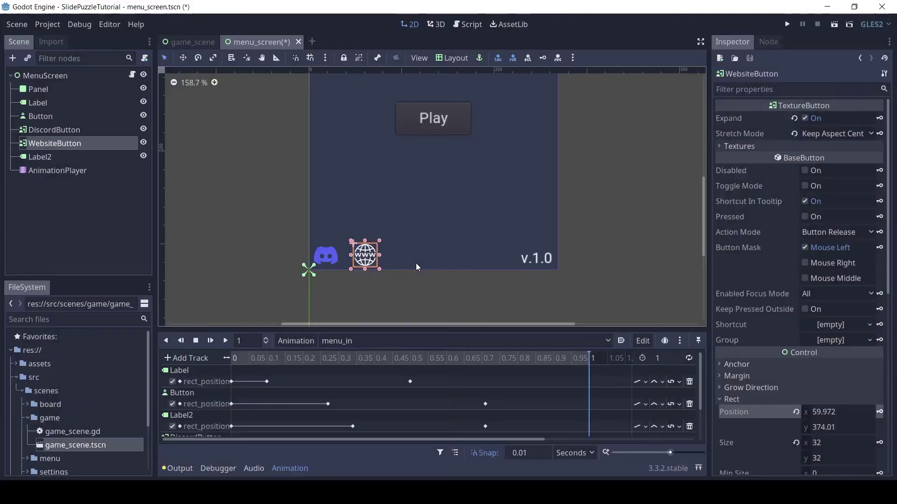
scroll(601, 413, "down", 1)
scroll(604, 410, "up", 1)
scroll(604, 410, "down", 1)
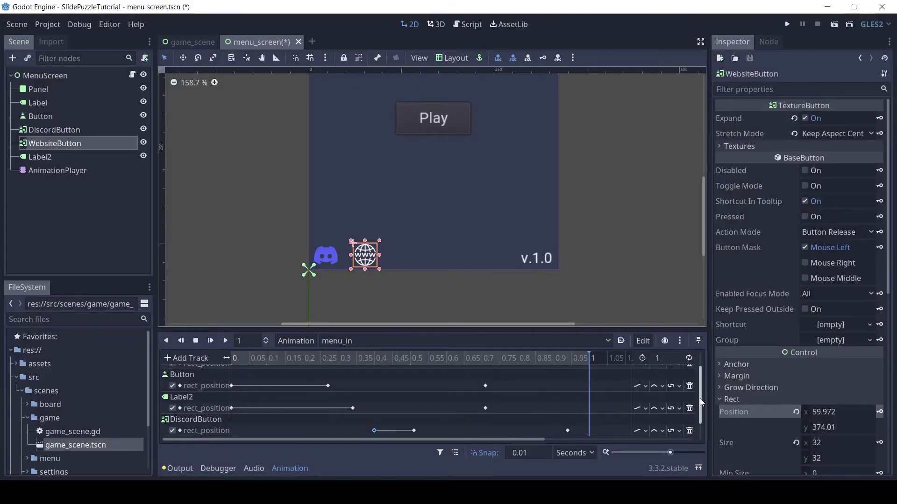
left_click_drag(700, 399, 699, 433)
left_click(590, 431)
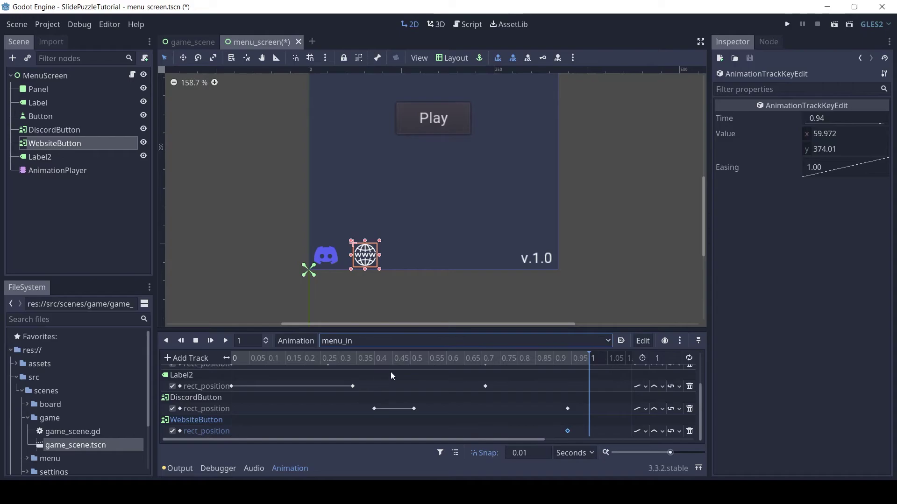
Duplicate the website button's key to 0.4 s and 0.51 s.
left_click(392, 359)
mouse_move(393, 360)
left_mouse_down()
mouse_move(374, 360)
mouse_move(410, 357)
left_mouse_up()
right_click(380, 427)
left_click(404, 446)
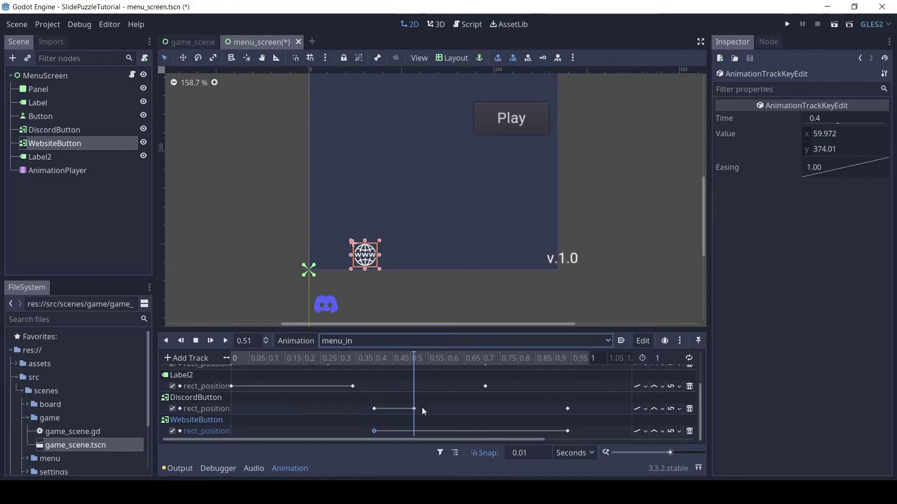
right_click(425, 427)
left_click(455, 446)
Set both the 0.4 s and 0.51 s website button keys to y 440.
left_click(374, 431)
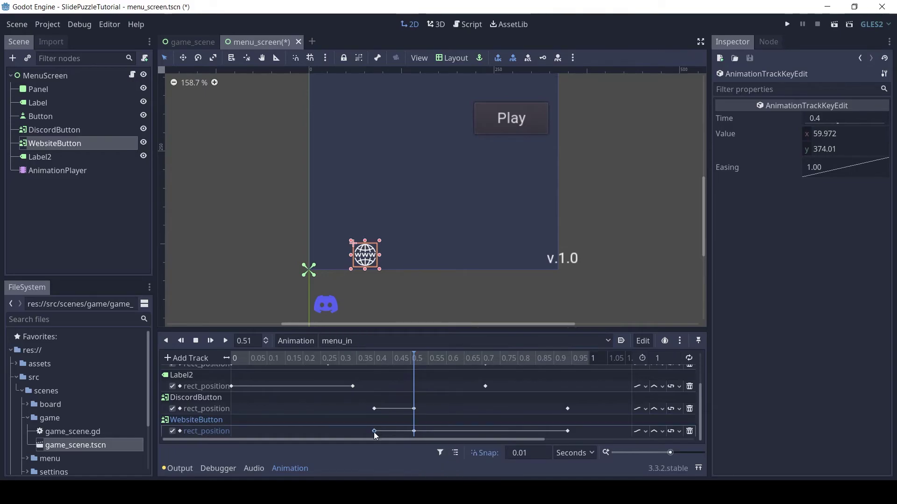
left_click(851, 147)
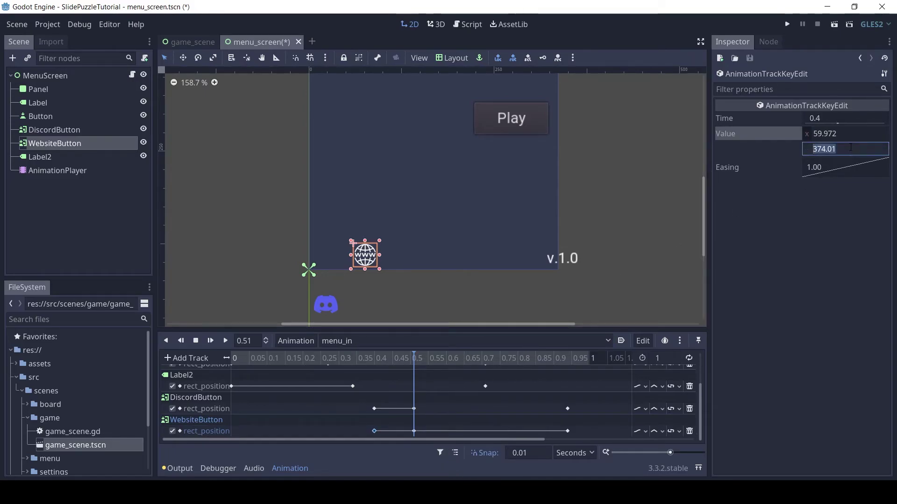
type("440")
key("Return")
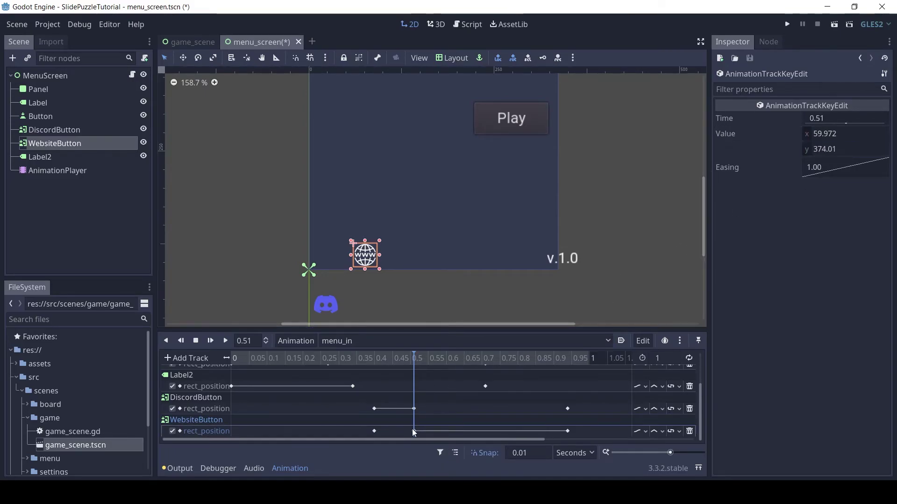
left_click(827, 149)
type("440")
key("Return")
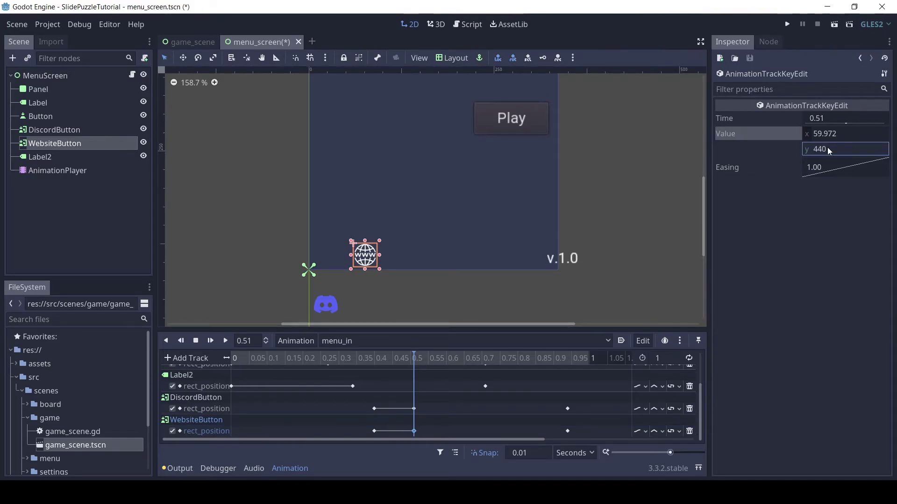
Preview menu_in, move both icon buttons' final keys to 0.76 s, and replay.
scroll(635, 214, "down", 2)
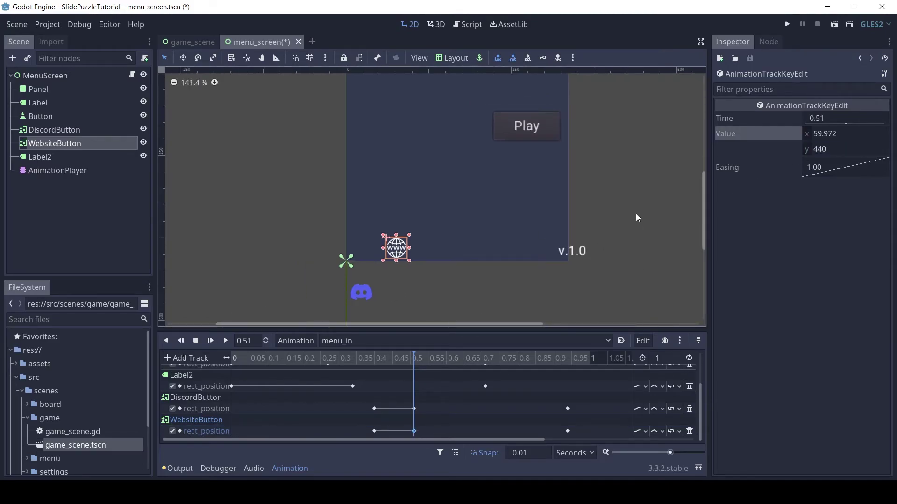
scroll(635, 140, "down", 2)
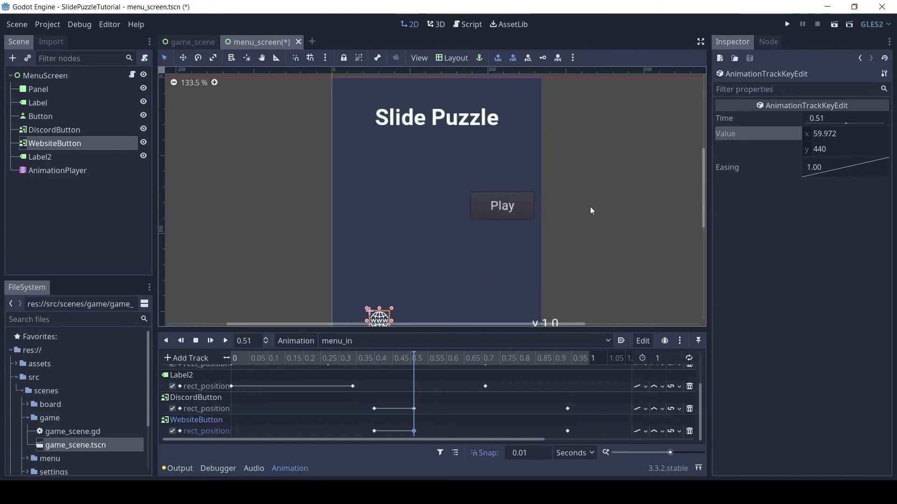
left_click(181, 341)
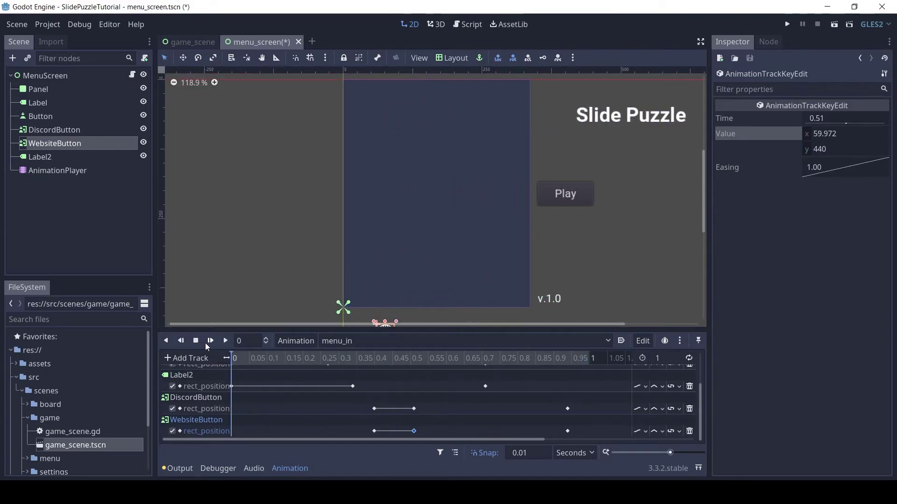
left_click(208, 341)
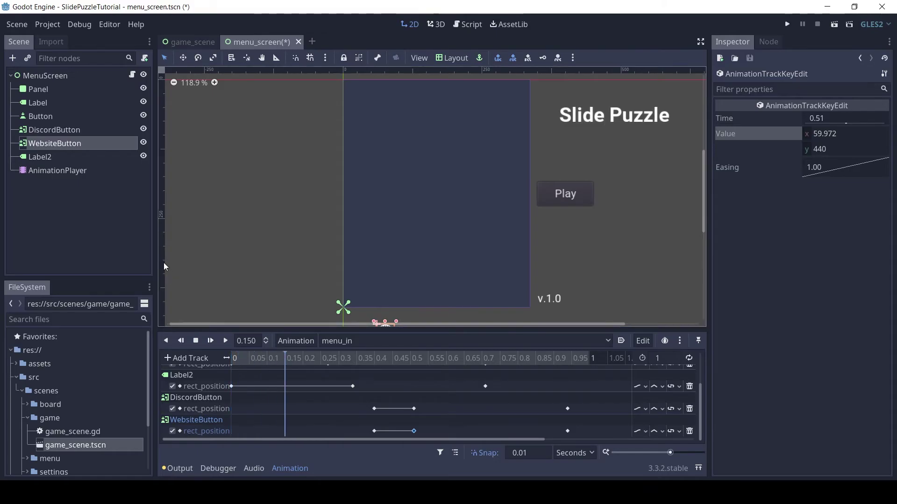
left_click(211, 341)
left_click(210, 341)
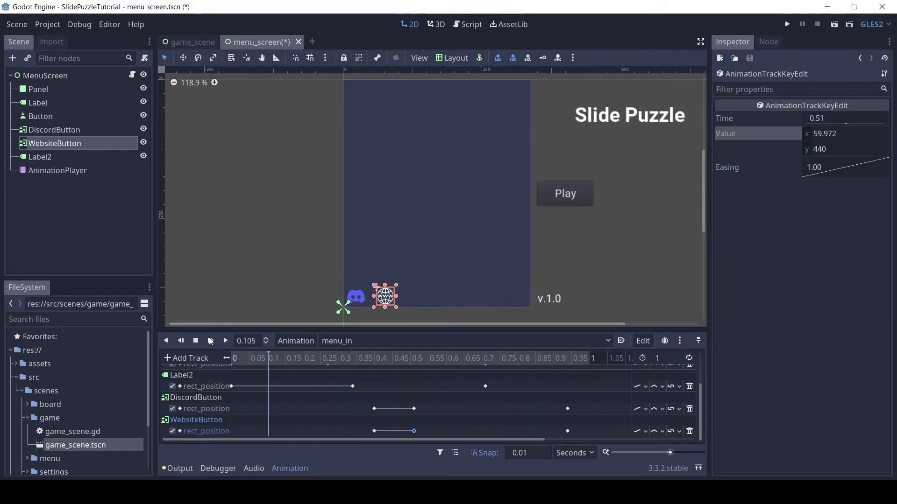
left_click_drag(589, 405, 502, 409)
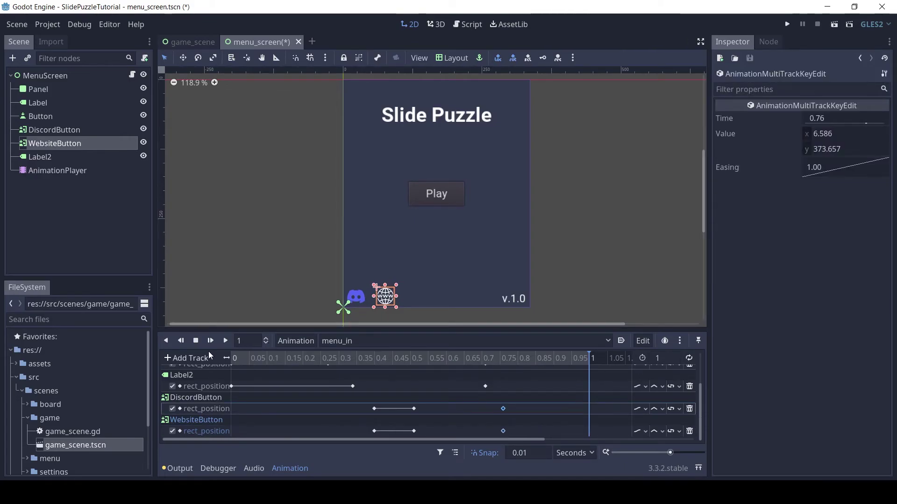
left_click(210, 341)
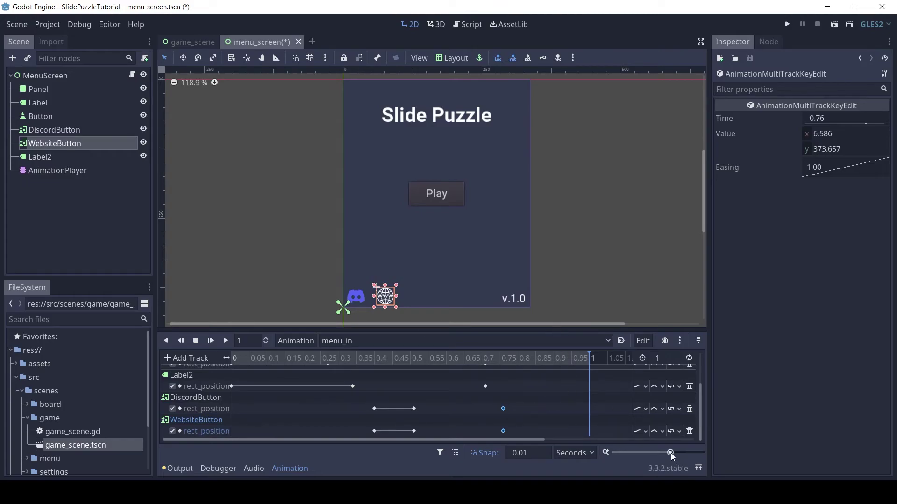
Shift all ten menu_in keyframes 0.1 s earlier.
left_click_drag(671, 455, 659, 455)
left_click(335, 406)
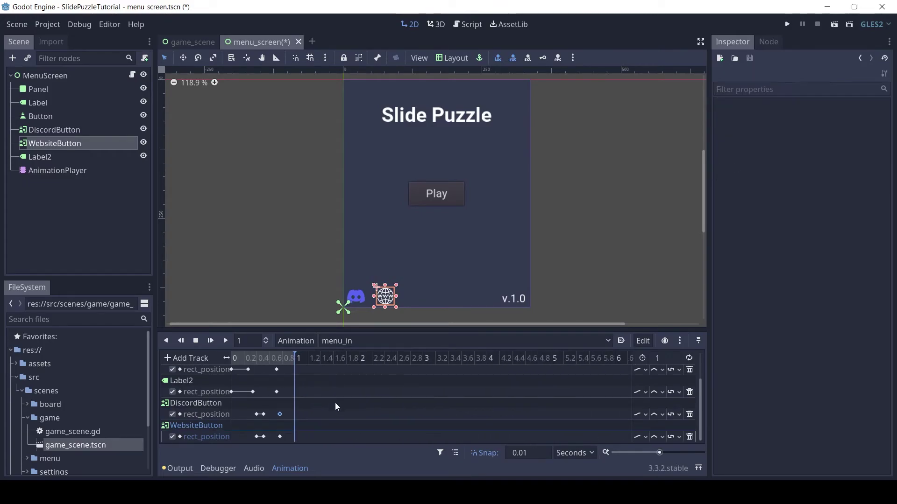
left_click_drag(303, 441, 248, 363)
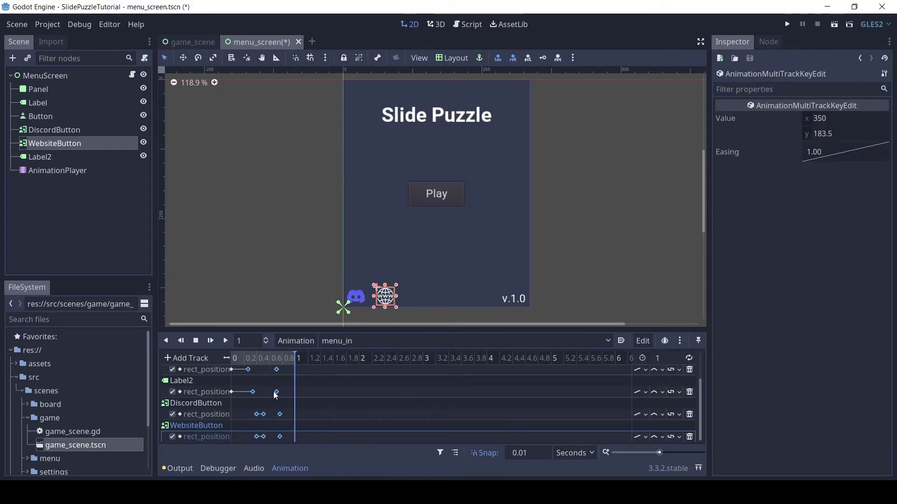
left_click_drag(277, 392, 271, 392)
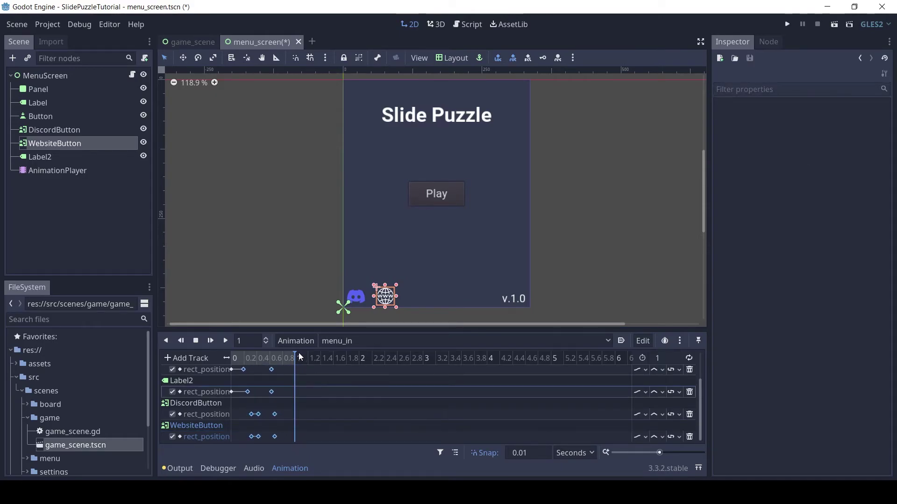
Set the menu_in animation length to 0.8 s and play it from the start.
left_click_drag(299, 353, 283, 359)
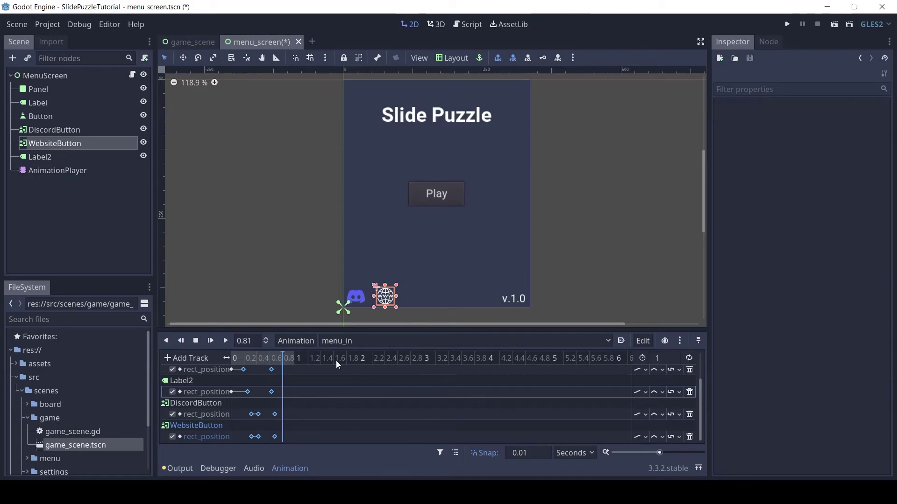
left_click(672, 357)
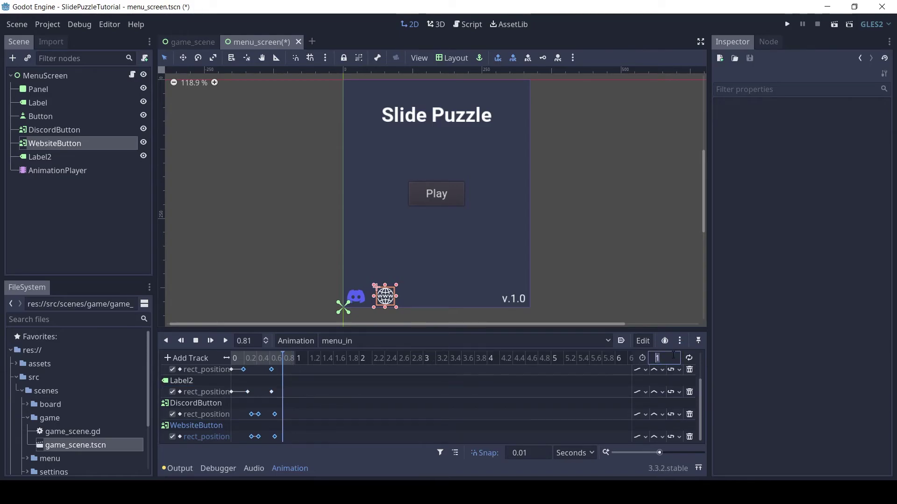
type(".8")
key("Return")
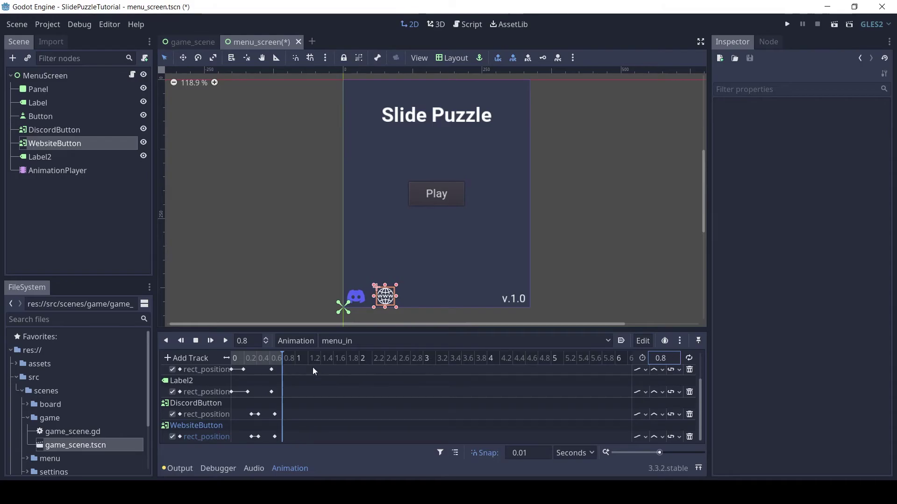
left_click(214, 341)
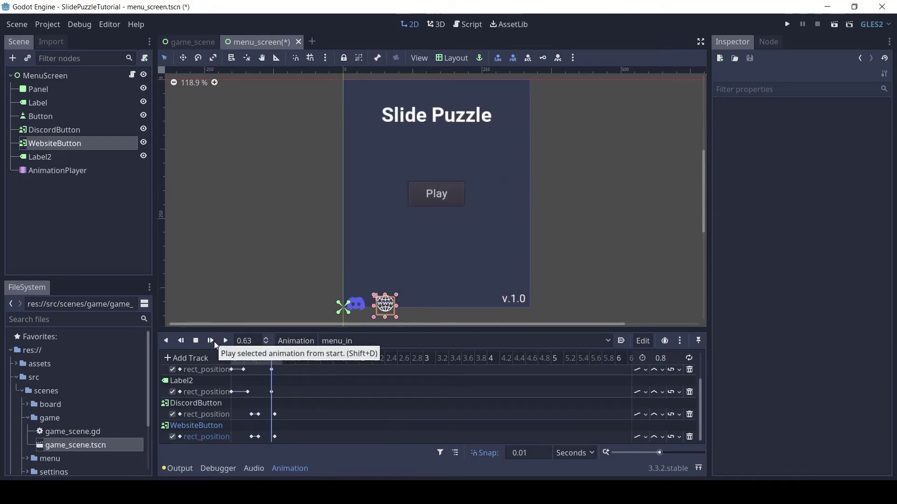
left_click(214, 341)
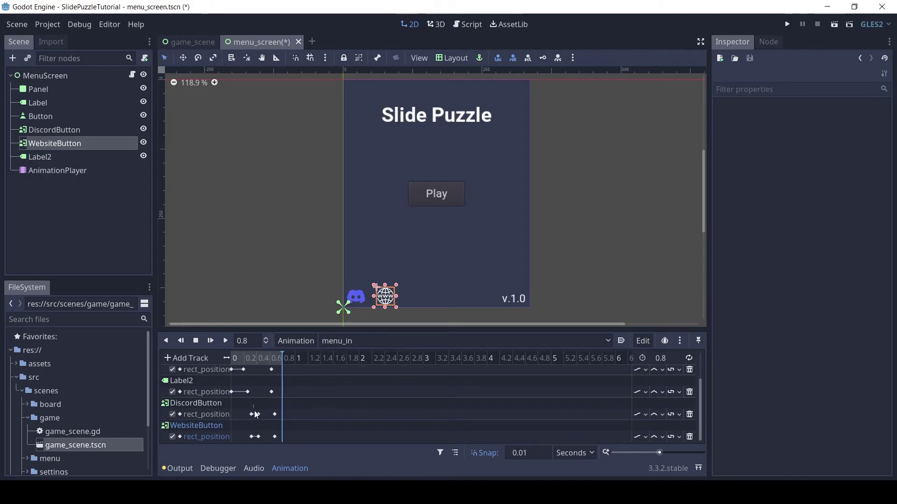
Move the Discord and website icons' opening y-440 keys to 0.02 s and preview again.
left_click_drag(254, 405, 246, 448)
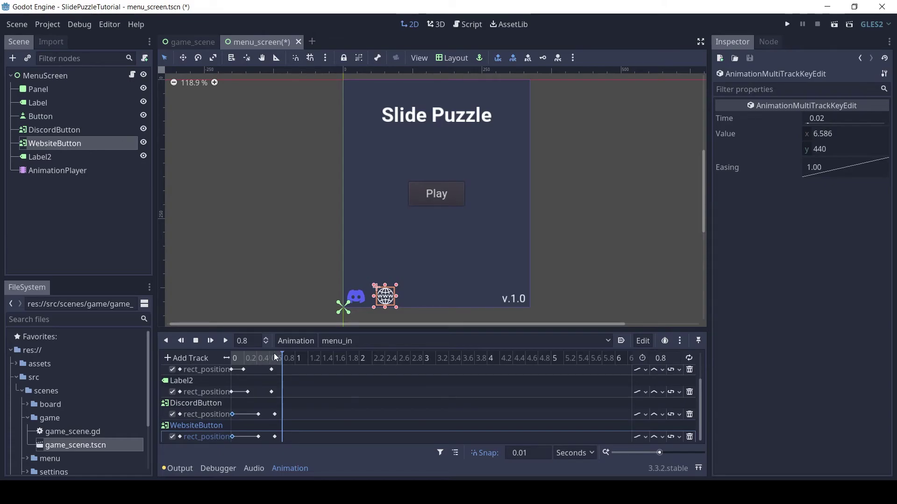
left_click_drag(274, 357, 229, 369)
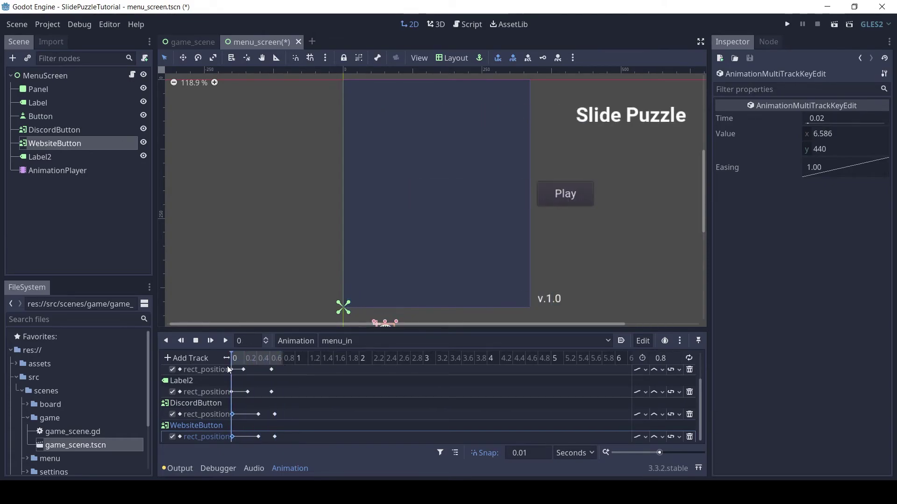
left_click(207, 342)
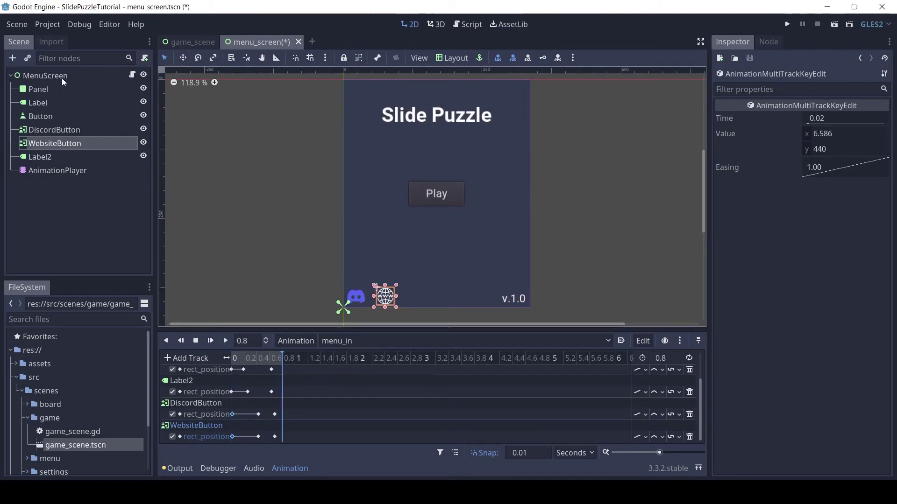
Set src/scenes/menu/menu_screen.tscn as the project's Main Scene, then save and run the project.
left_click(43, 23)
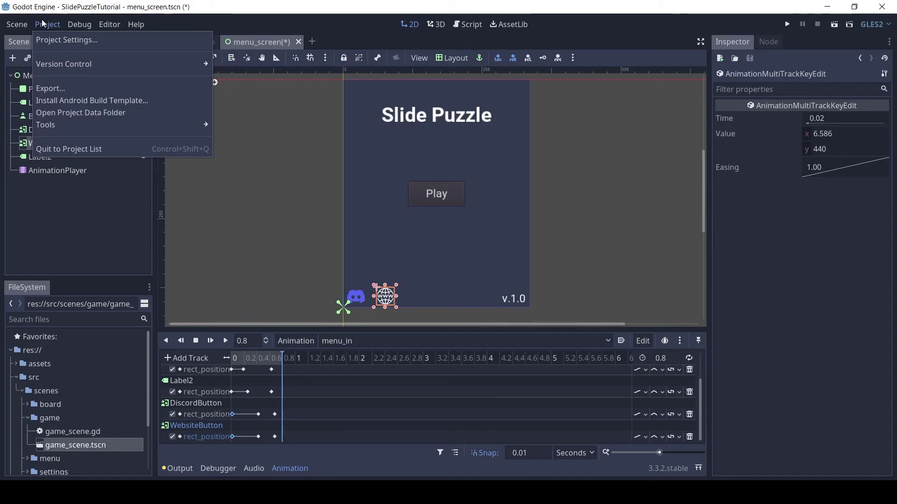
left_click(61, 39)
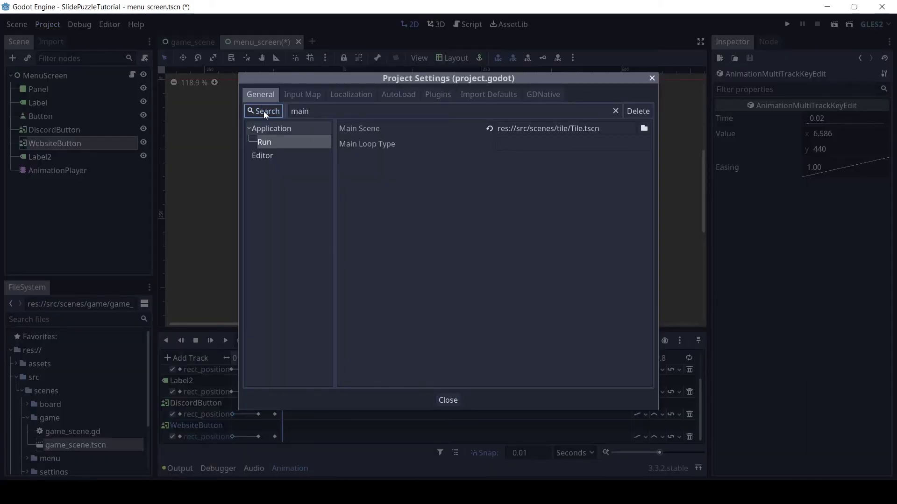
key("BackSpace")
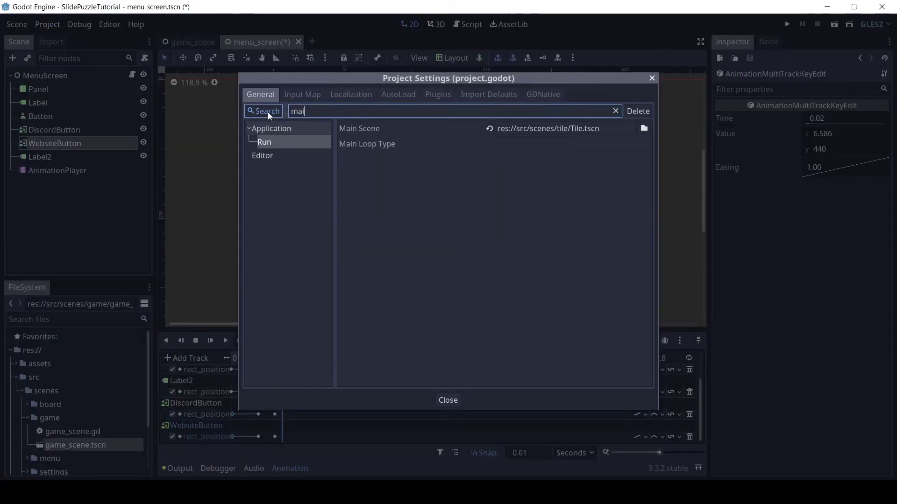
type("n")
left_click(642, 131)
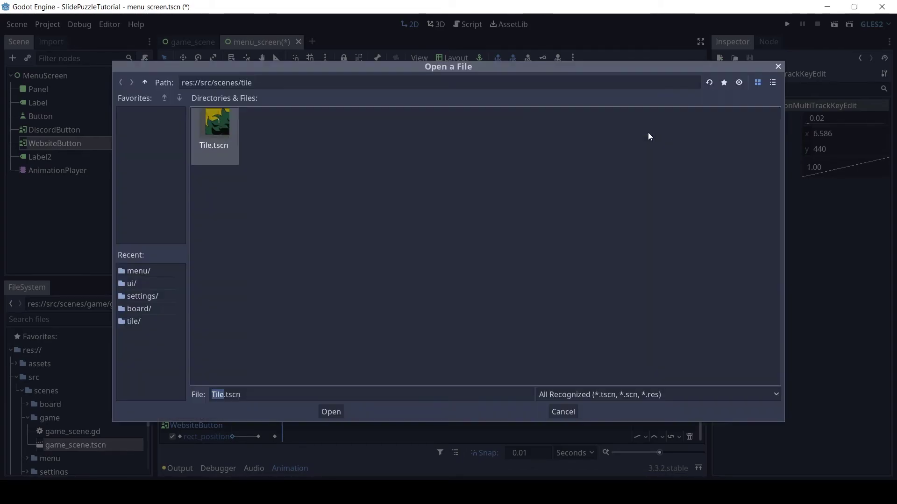
left_click(145, 83)
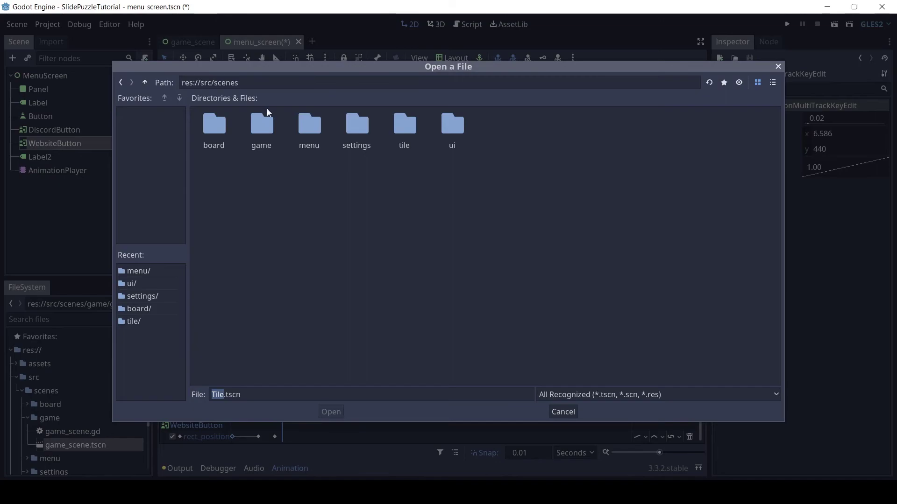
double_click(309, 125)
double_click(225, 133)
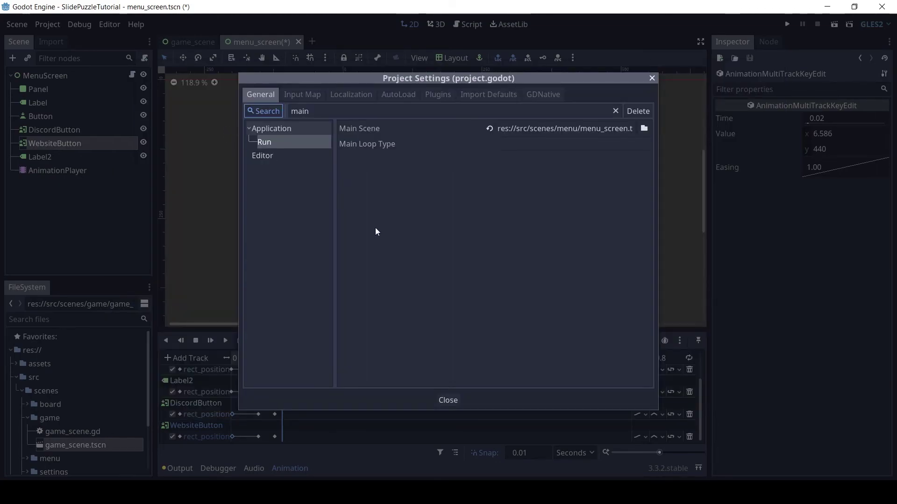
left_click(448, 401)
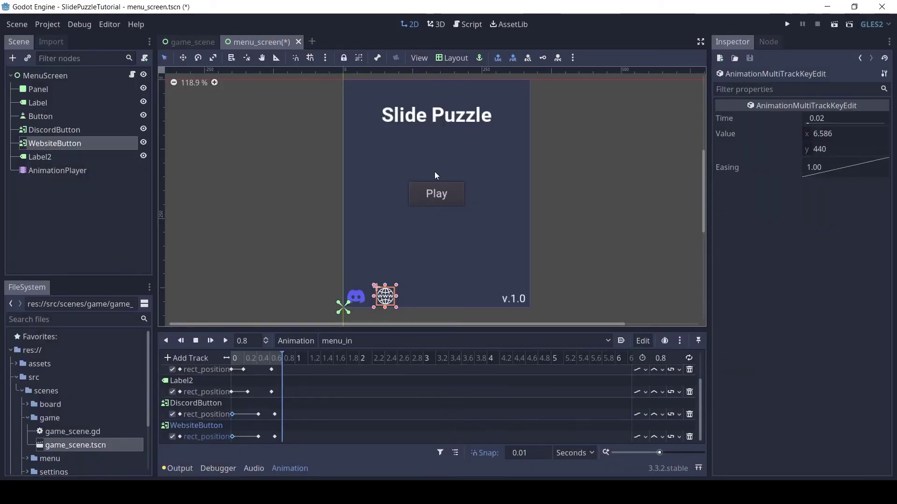
left_click(787, 24)
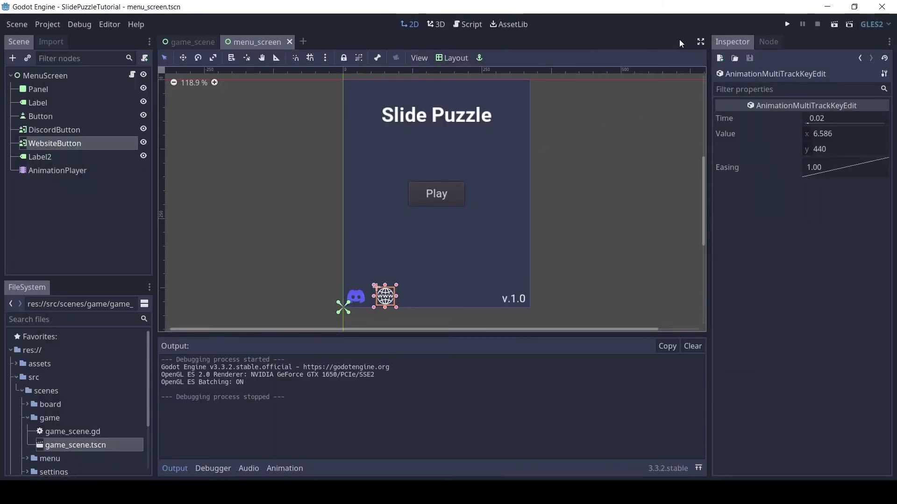
Connect the pressed() signals of DiscordButton, WebsiteButton and Button to MenuScreen's handler methods.
left_click(68, 131)
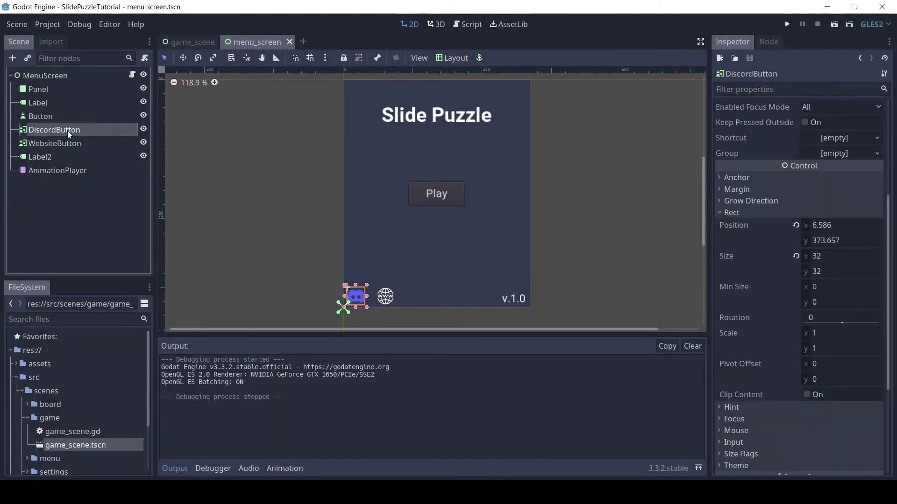
left_click(769, 42)
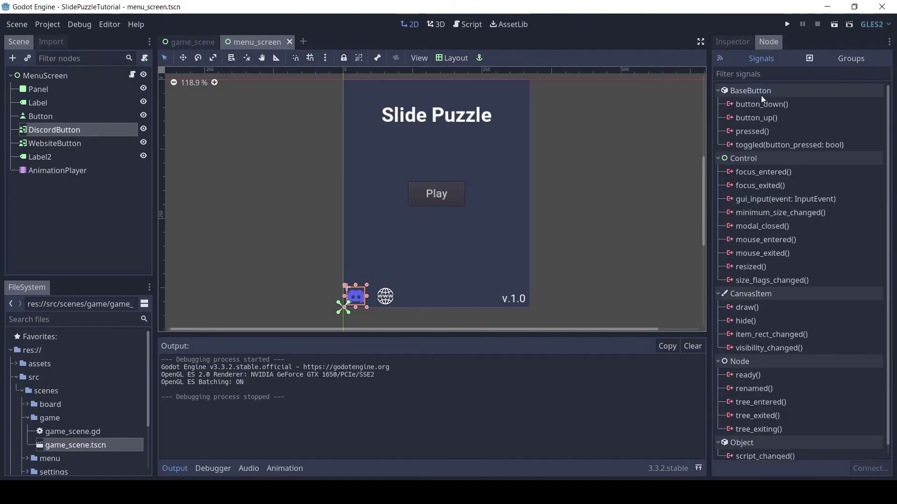
double_click(743, 133)
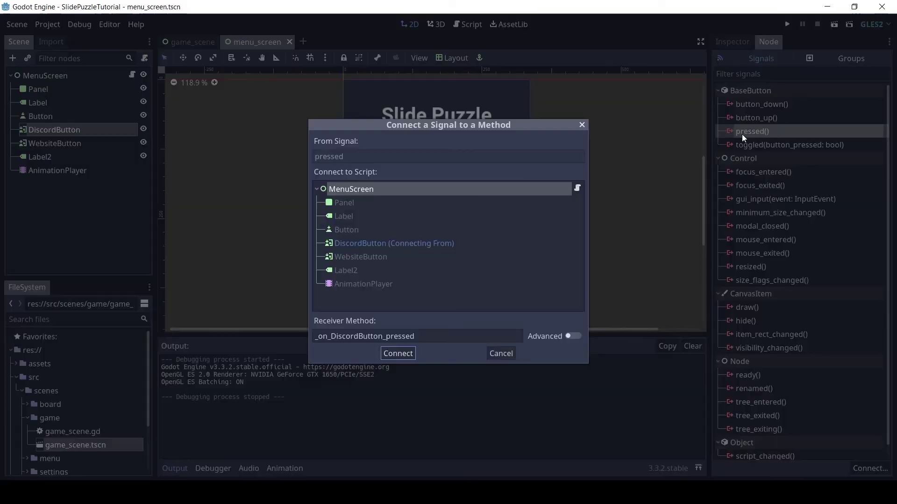
left_click(398, 354)
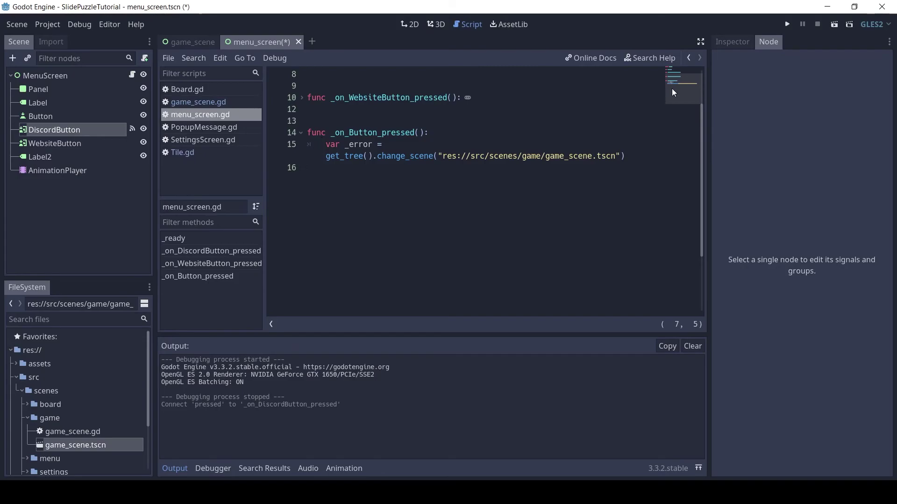
scroll(674, 92, "up", 3)
left_click(281, 120)
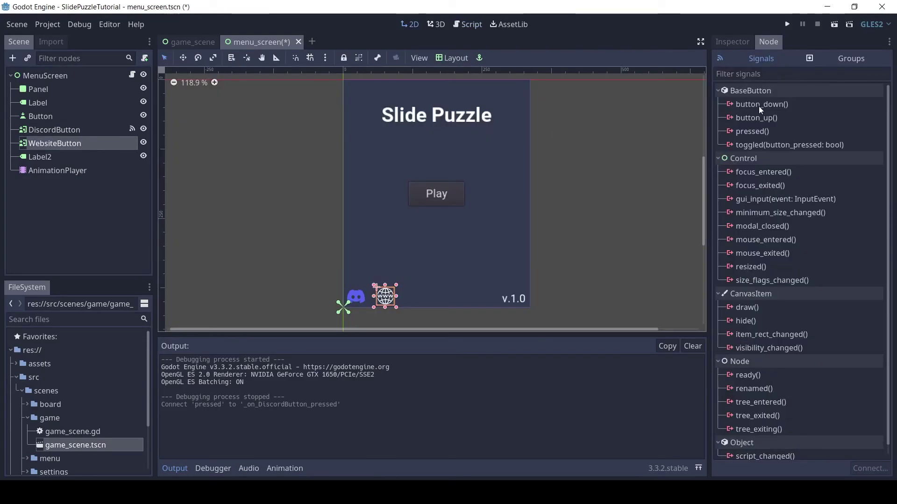
double_click(752, 135)
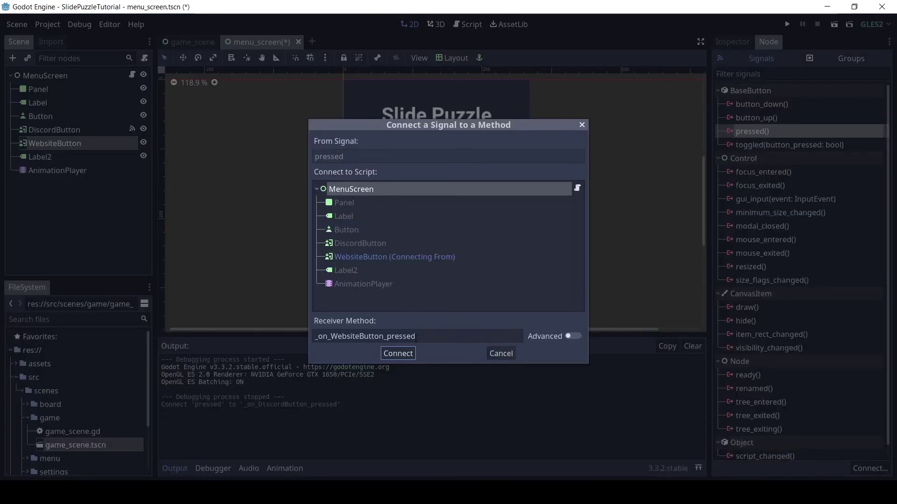
left_click(398, 353)
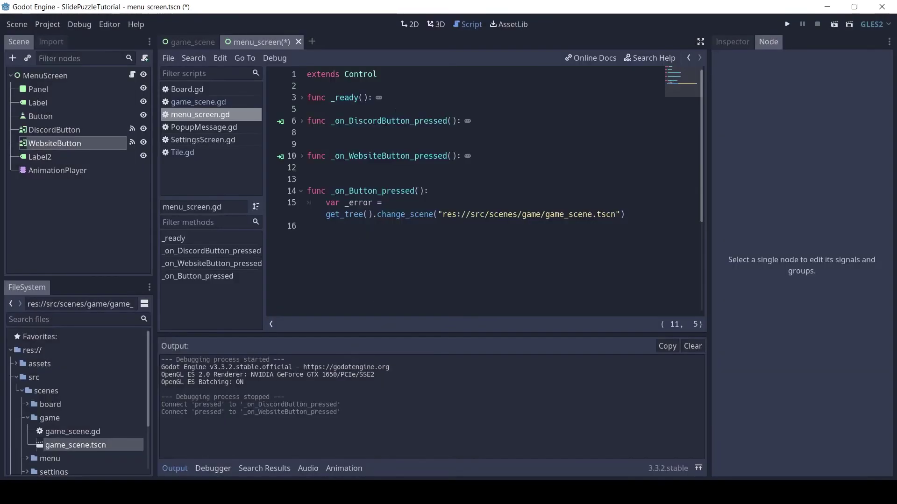
left_click(41, 117)
double_click(751, 131)
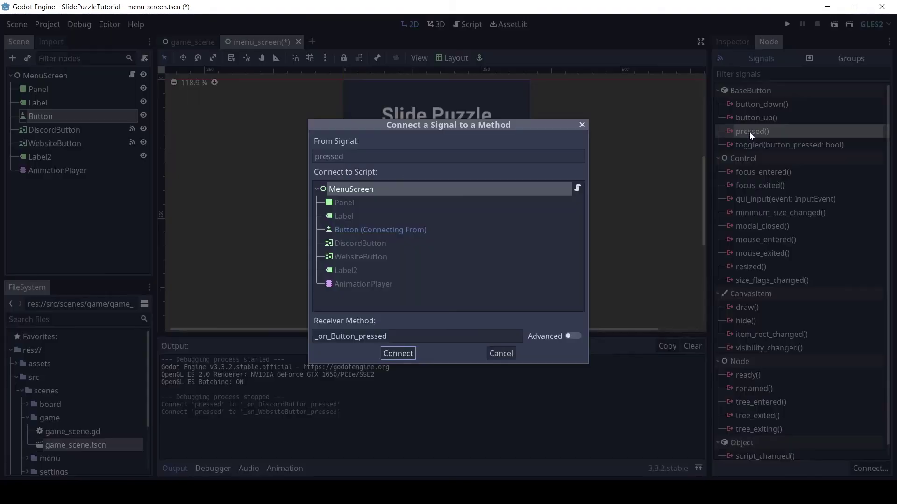
key("Return")
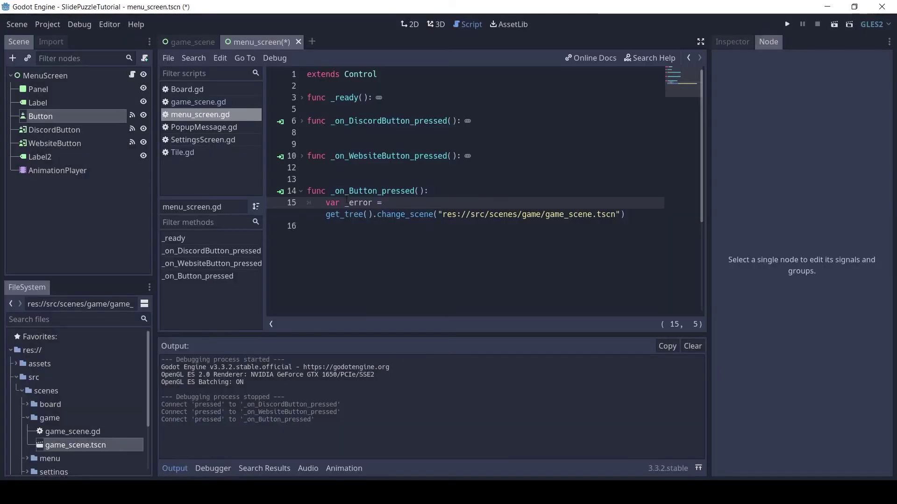
Save the MenuScreen scene, run the game and press Play in the slide-in menu.
left_click(61, 76)
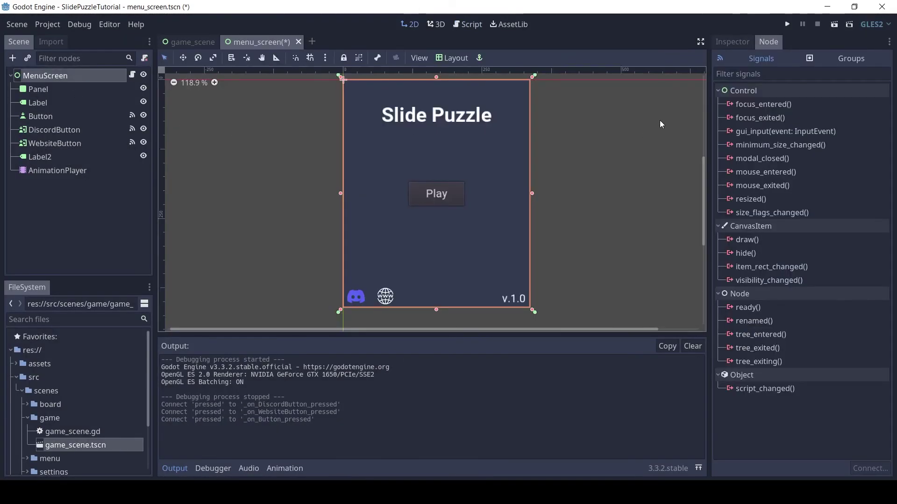
left_click(789, 25)
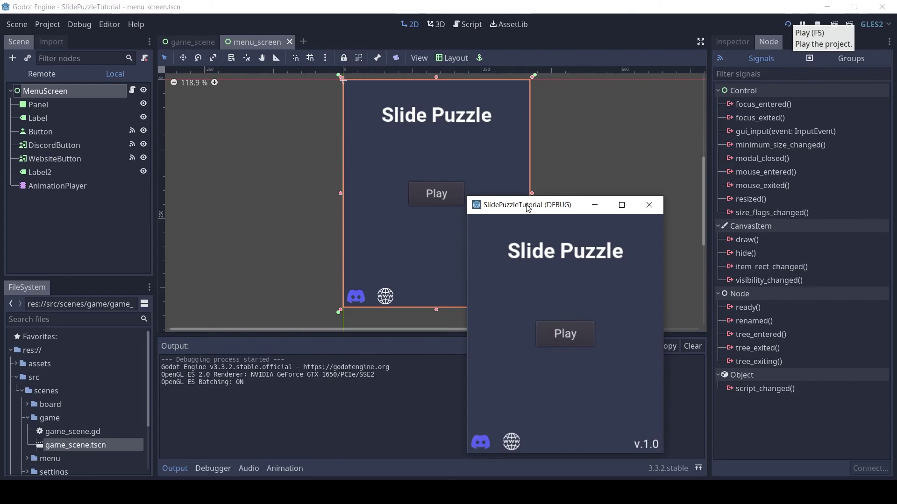
left_click_drag(529, 209, 403, 89)
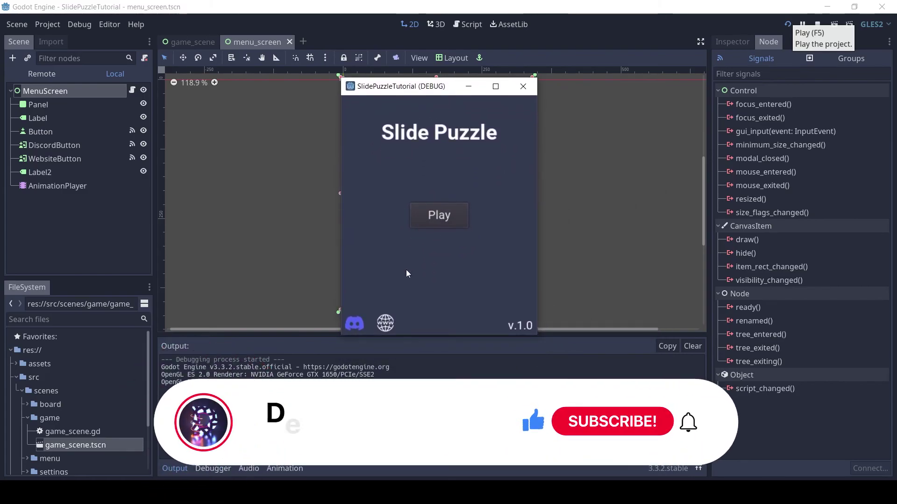
left_click(425, 215)
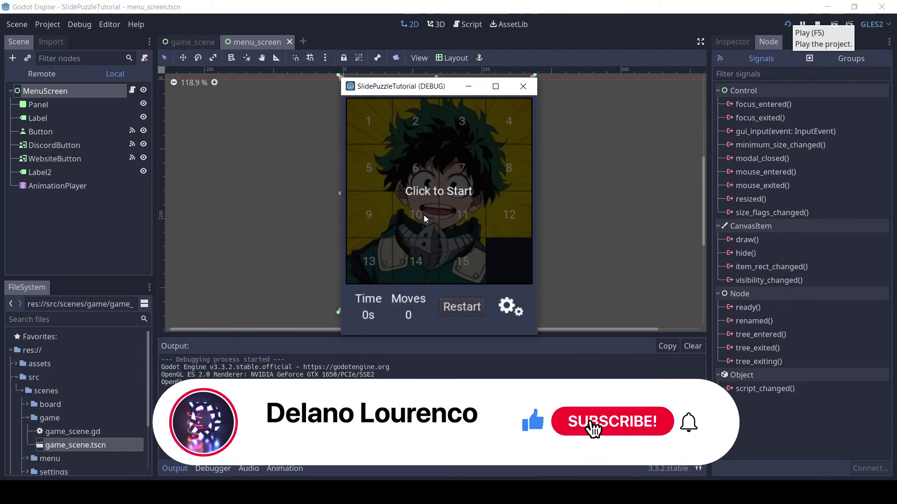
Shuffle the puzzle, slide five tiles into the empty slot, then restart with a new shuffle.
left_click(385, 263)
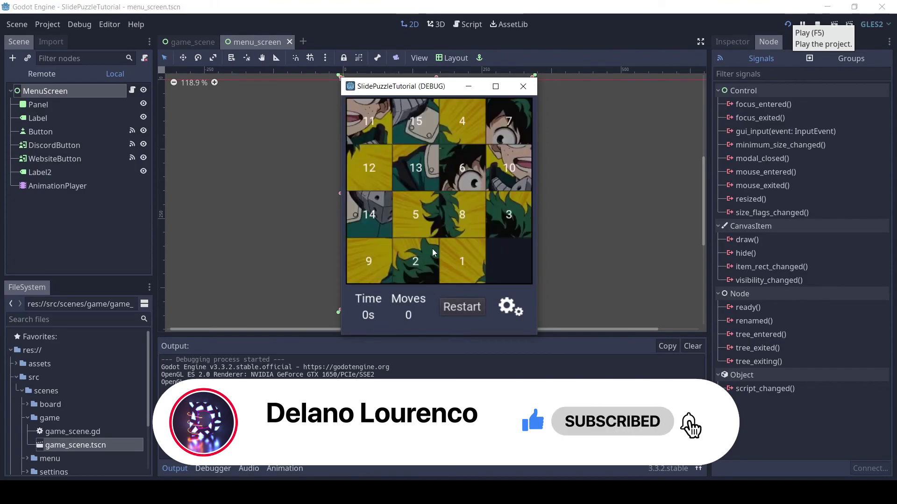
left_click(379, 264)
left_click(369, 122)
left_click(509, 122)
left_click(508, 214)
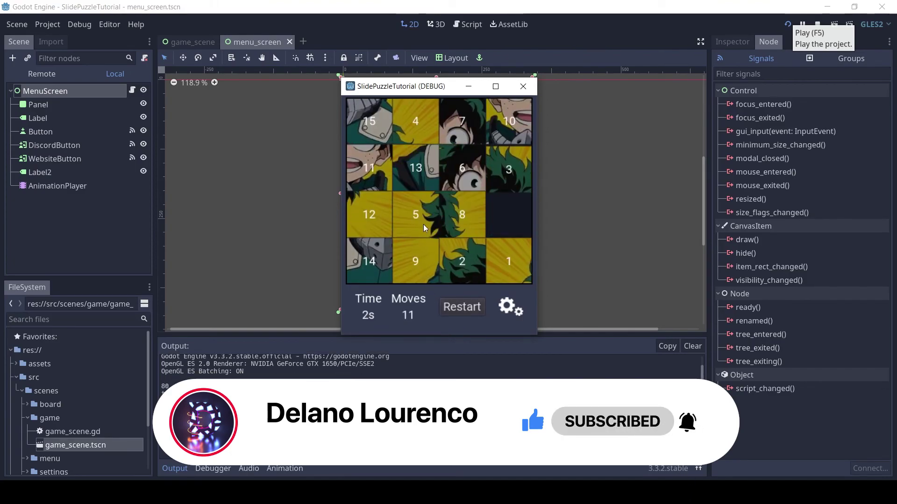
left_click(390, 233)
left_click(463, 308)
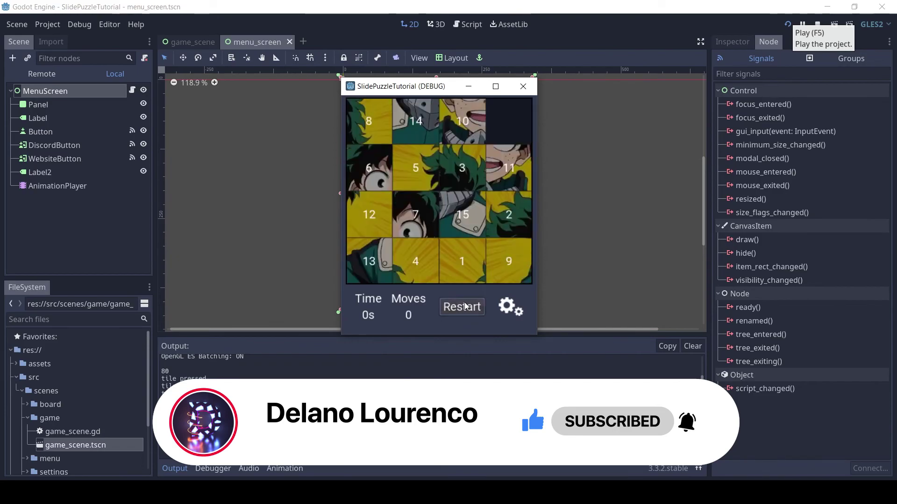